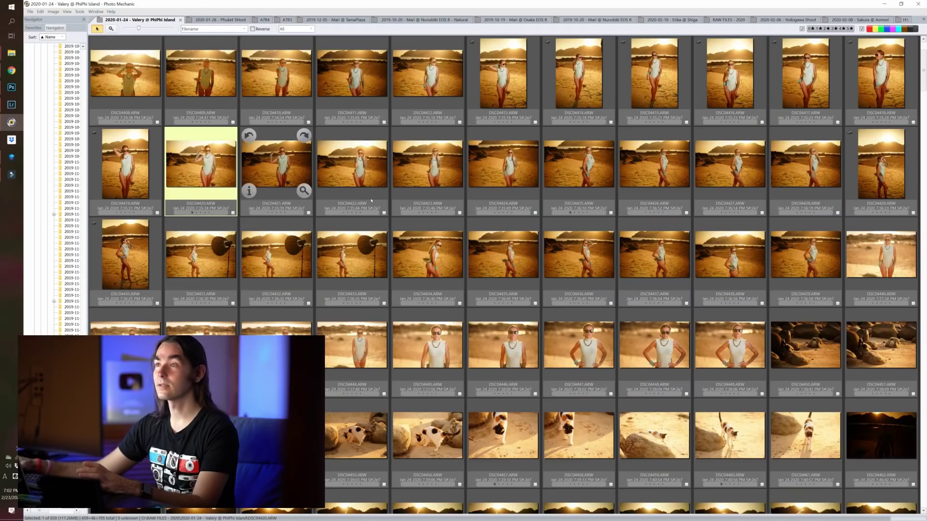
- Scroll the contact sheet to DSC04476 and open it in the full-size preview
scroll(254, 203, "down", 3)
scroll(391, 228, "down", 2)
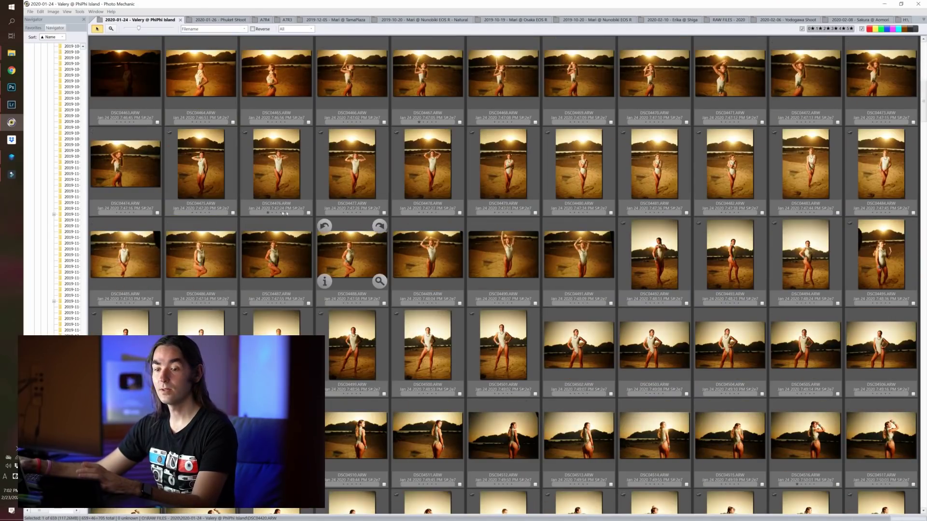
scroll(376, 213, "up", 5)
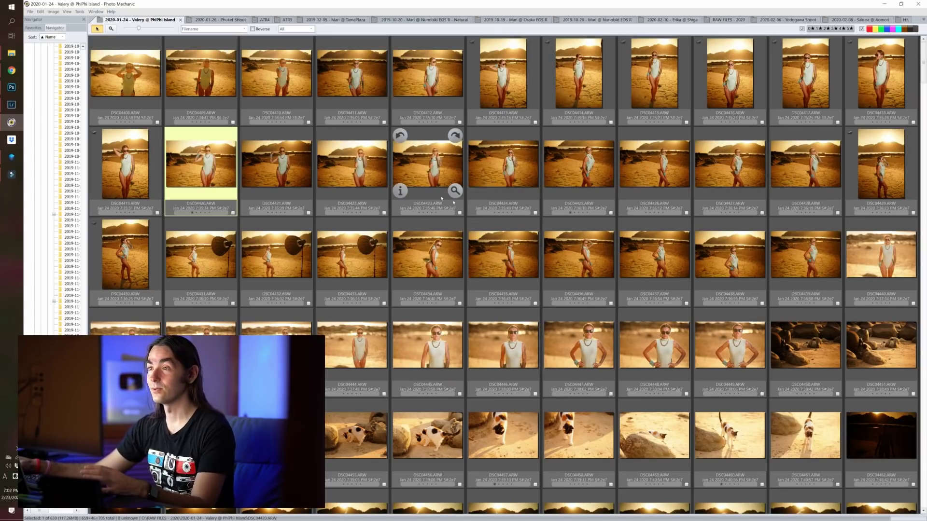
scroll(531, 164, "down", 1)
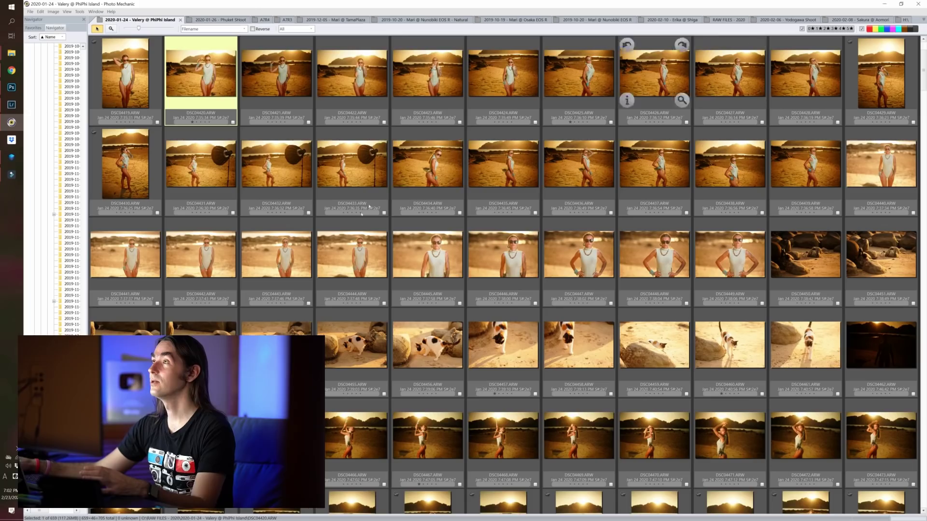
scroll(425, 290, "down", 2)
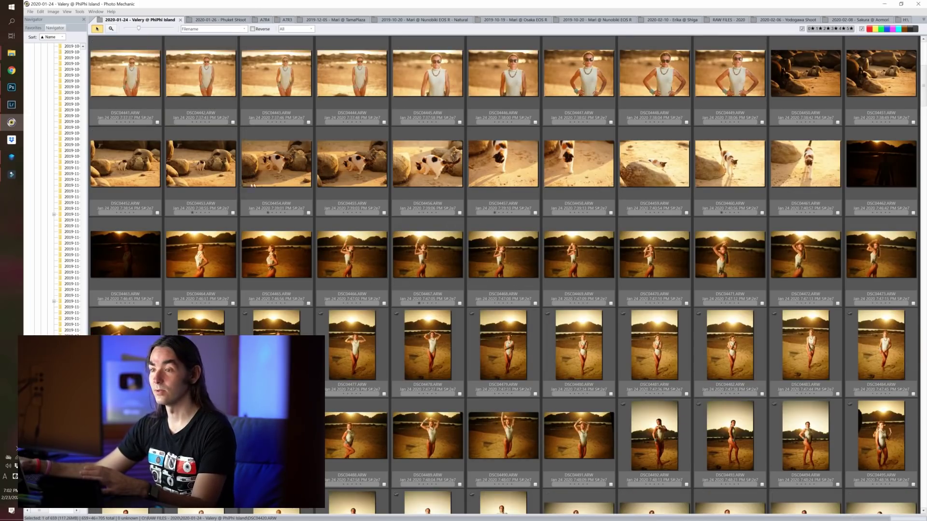
scroll(333, 204, "down", 1)
scroll(334, 205, "up", 3)
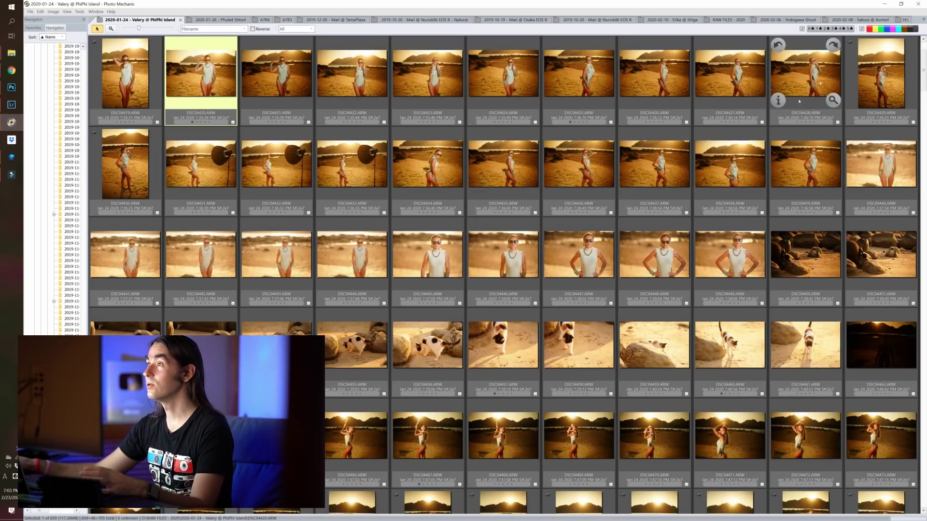
scroll(633, 204, "down", 1)
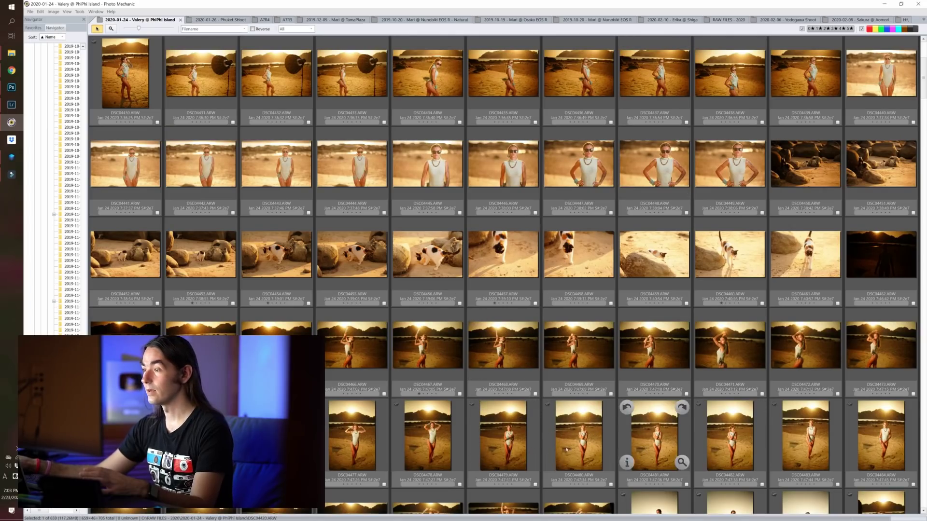
key("Return")
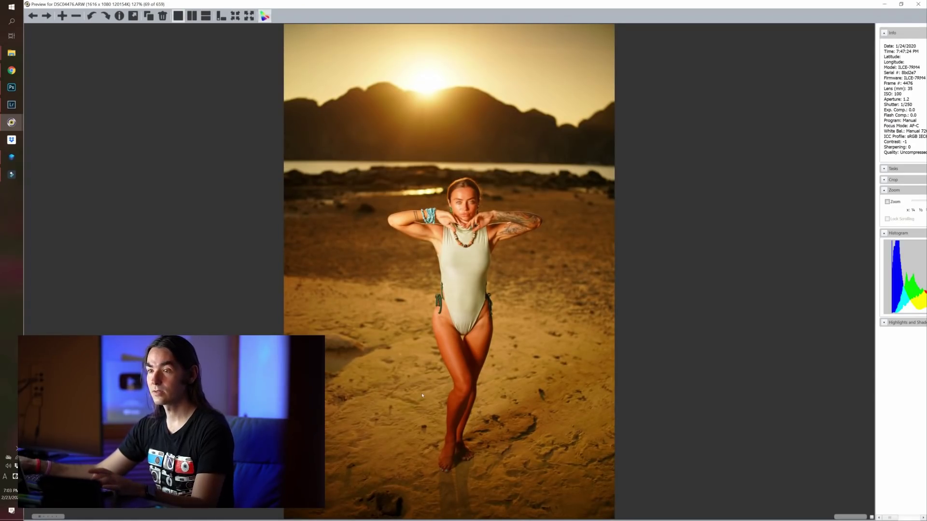
- Close the DSC04476 preview and inspect DSC04511 full-size
key("Escape")
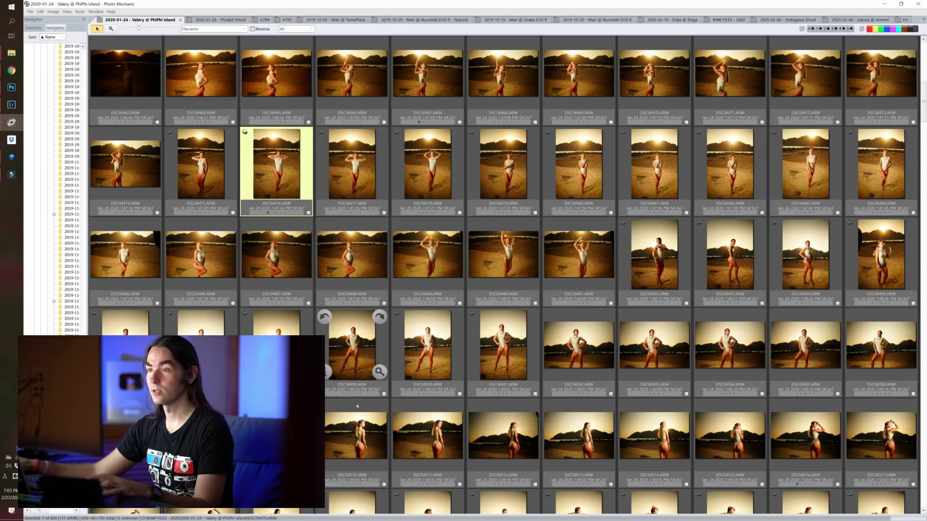
double_click(430, 434)
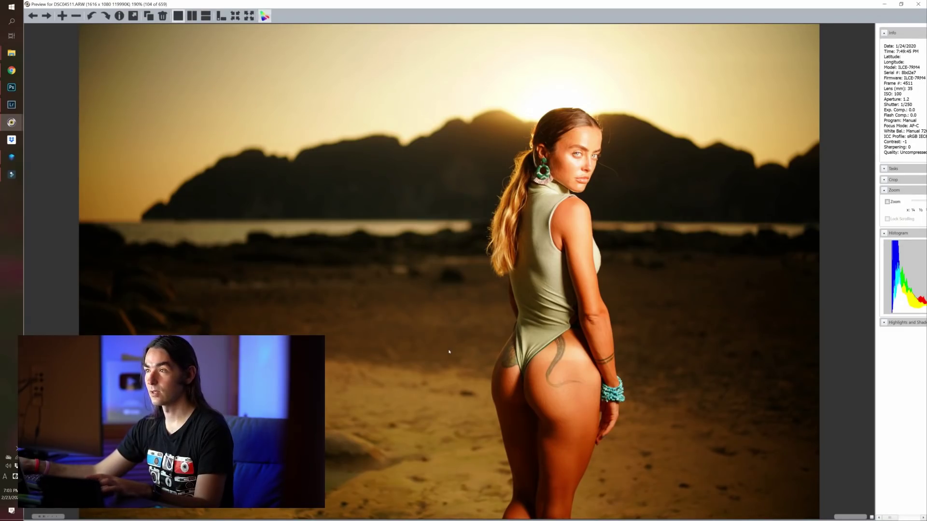
key("Escape")
- Preview DSC04552 and DSC04559 full-size, then return to the contact sheet
scroll(449, 386, "down", 4)
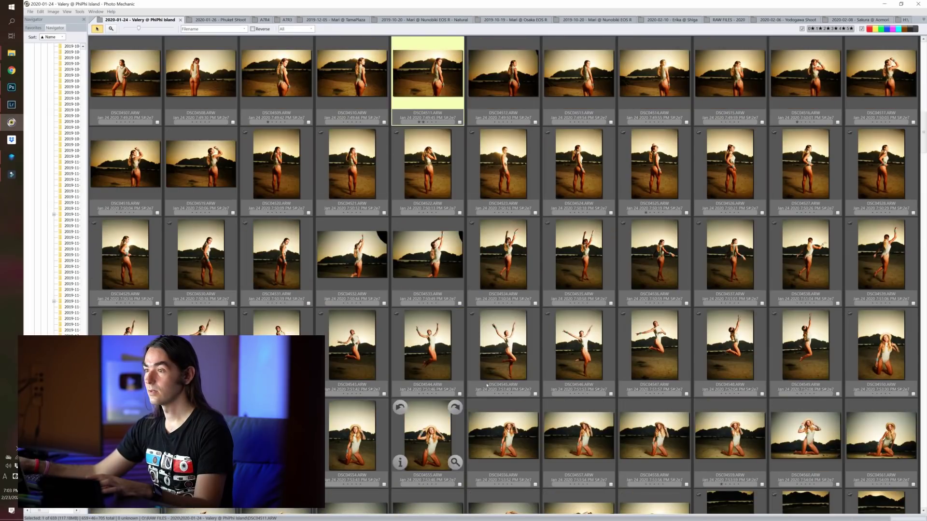
scroll(658, 354, "down", 1)
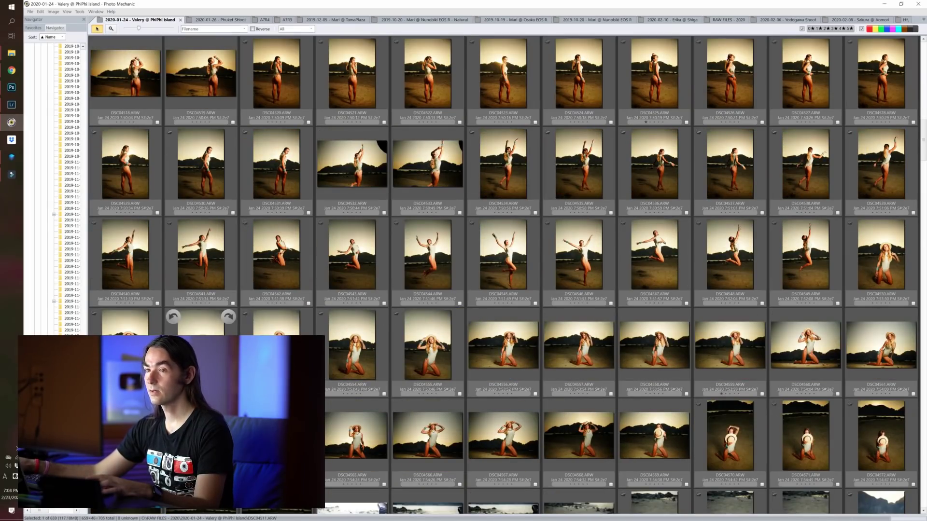
key("Return")
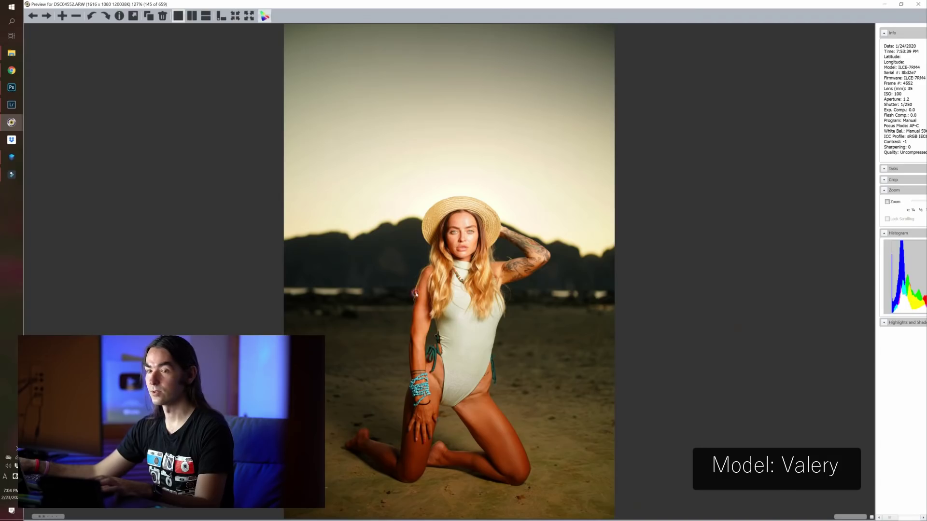
key("Escape")
scroll(603, 381, "down", 1)
scroll(641, 379, "up", 1)
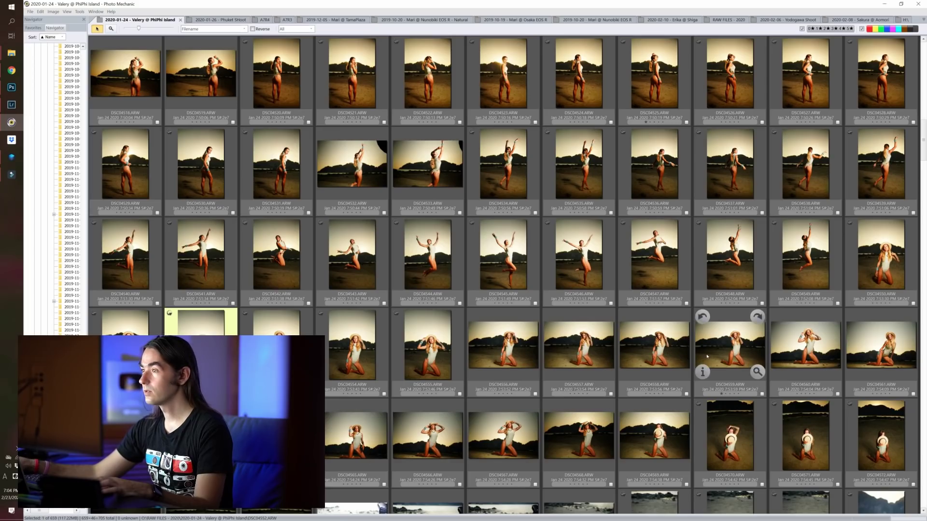
double_click(730, 345)
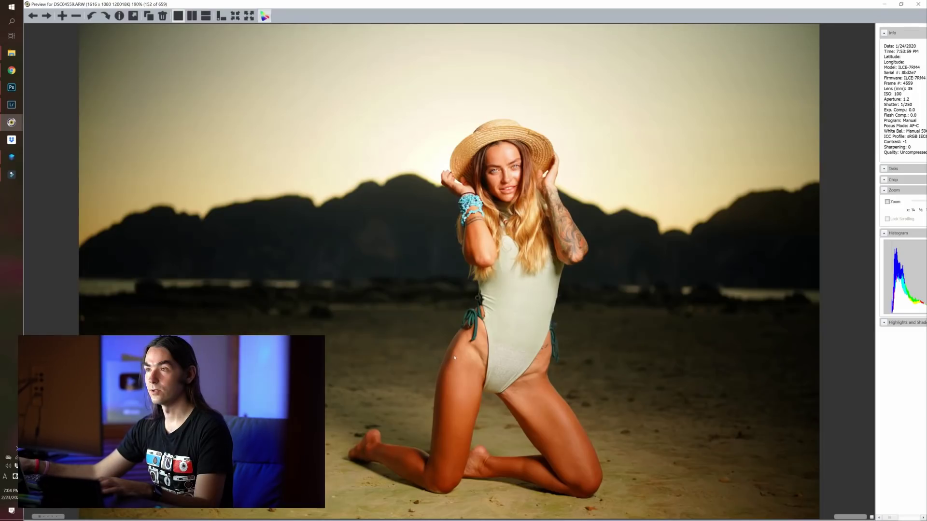
key("Escape")
scroll(418, 427, "down", 1)
scroll(418, 427, "down", 3)
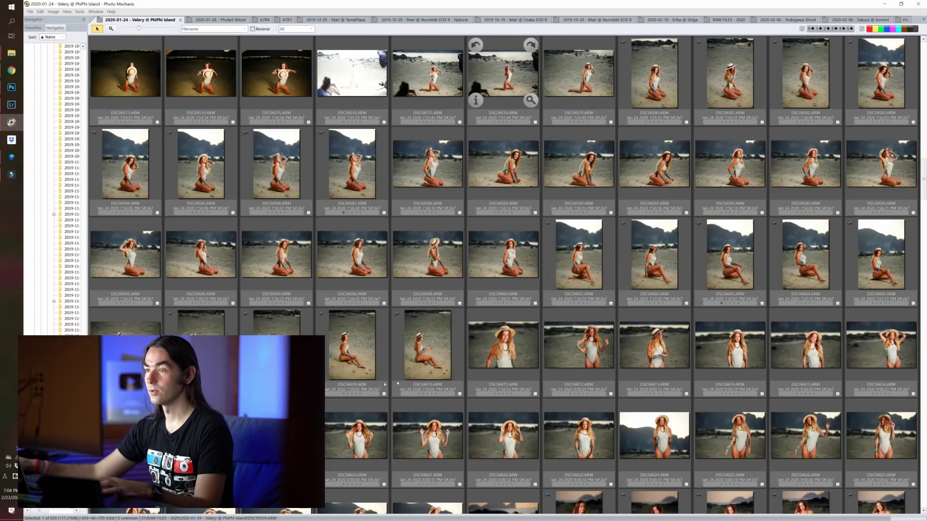
scroll(357, 313, "down", 3)
scroll(276, 329, "down", 2)
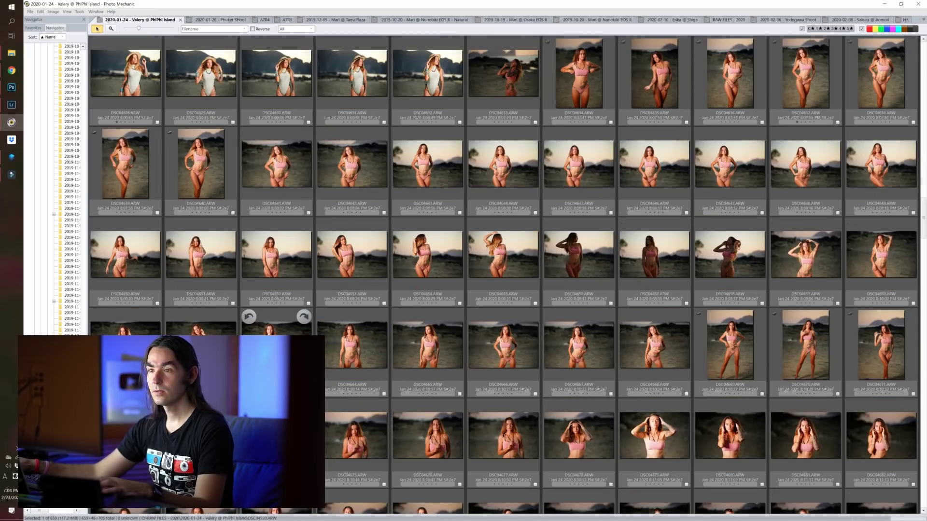
double_click(333, 345)
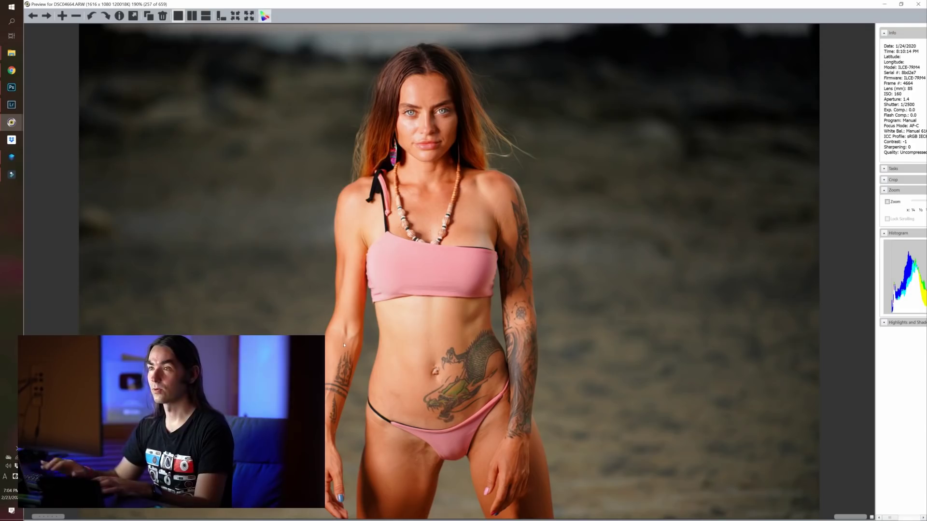
key("Right")
key("Right")
key("Right")
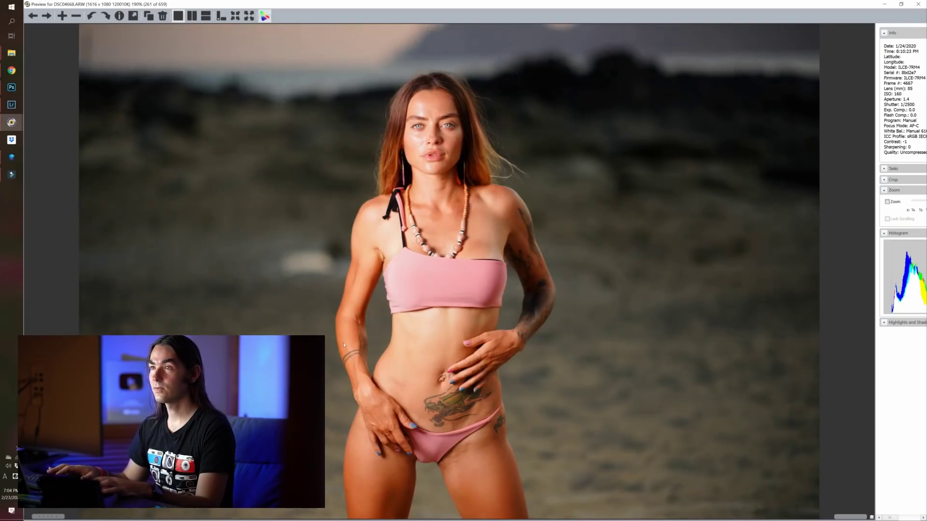
key("Right")
key("Right")
key("Right")
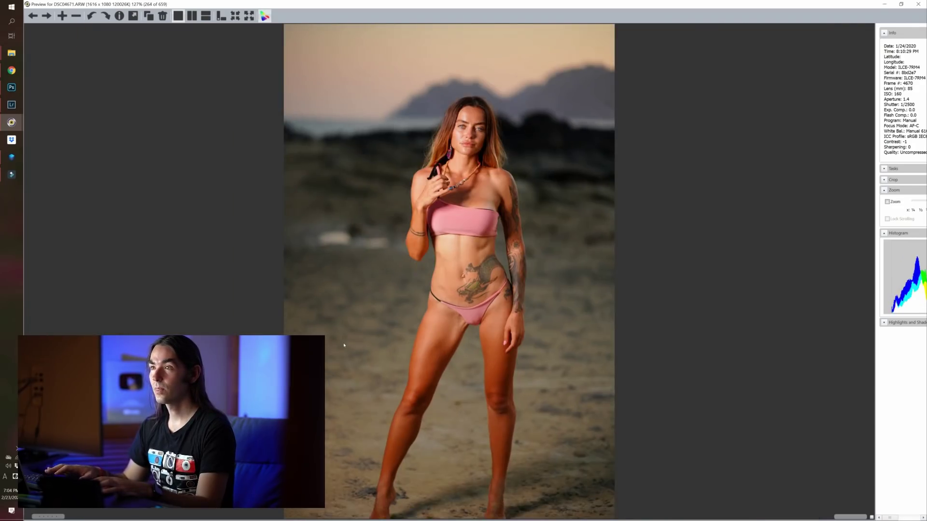
key("Right")
key("Right")
key("Right")
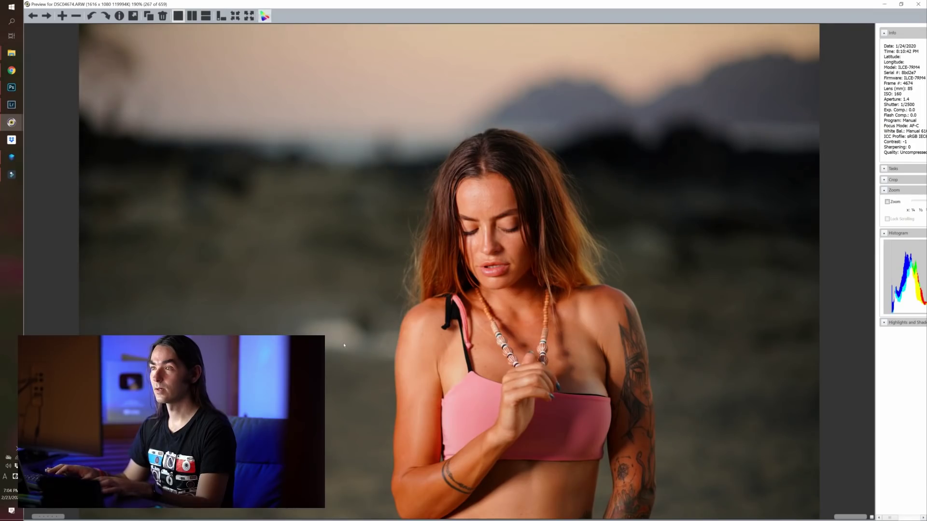
key("Escape")
scroll(382, 372, "down", 1)
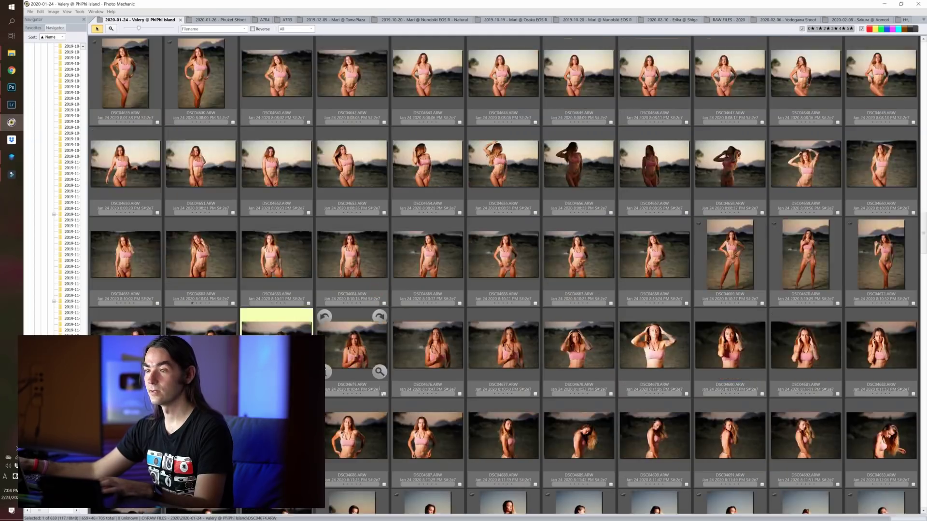
scroll(384, 386, "down", 2)
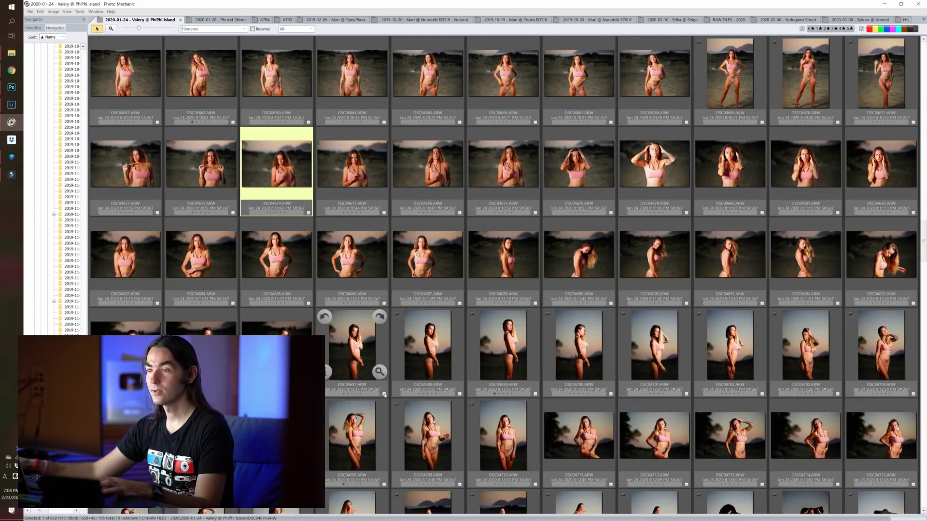
double_click(497, 348)
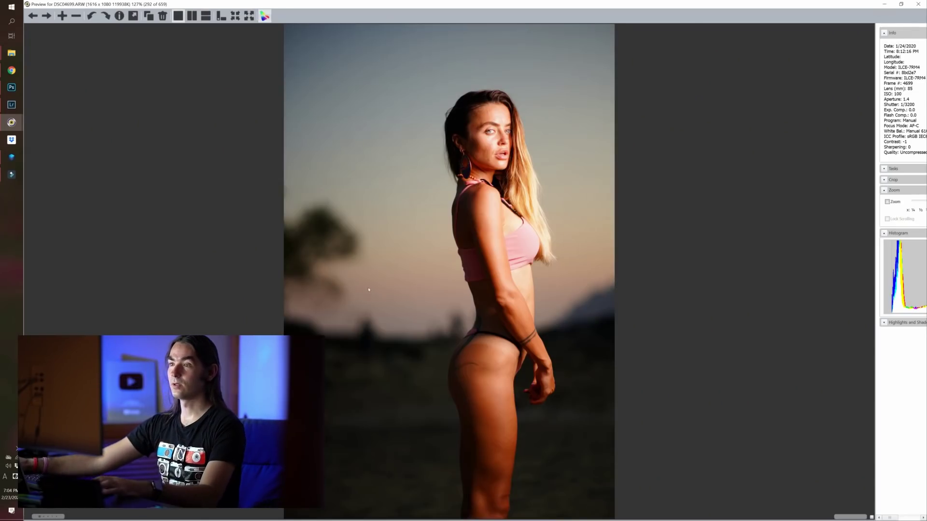
key("Escape")
scroll(418, 348, "down", 2)
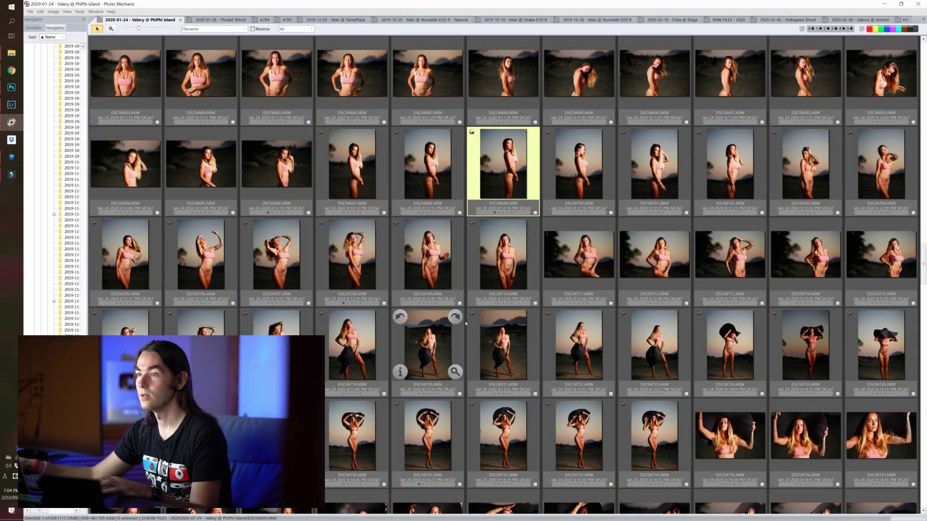
scroll(466, 323, "down", 2)
scroll(531, 333, "down", 1)
scroll(493, 287, "down", 2)
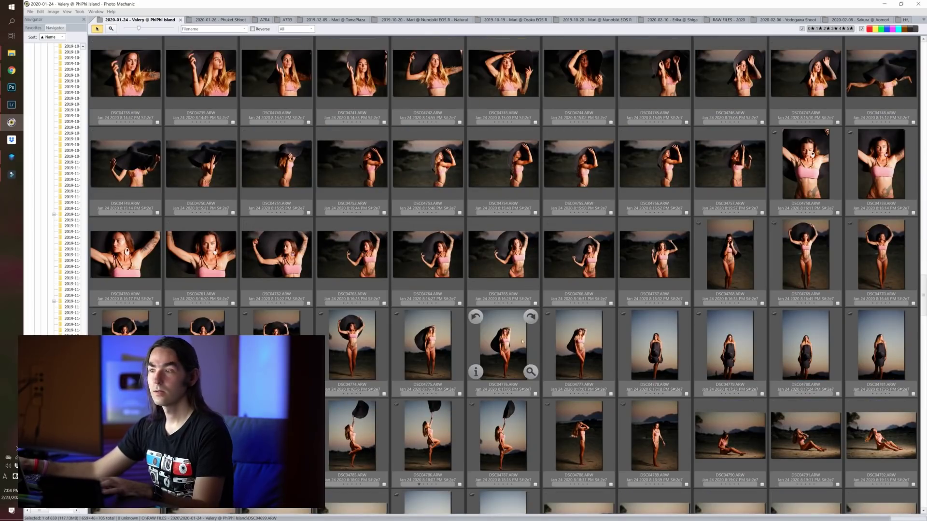
double_click(500, 343)
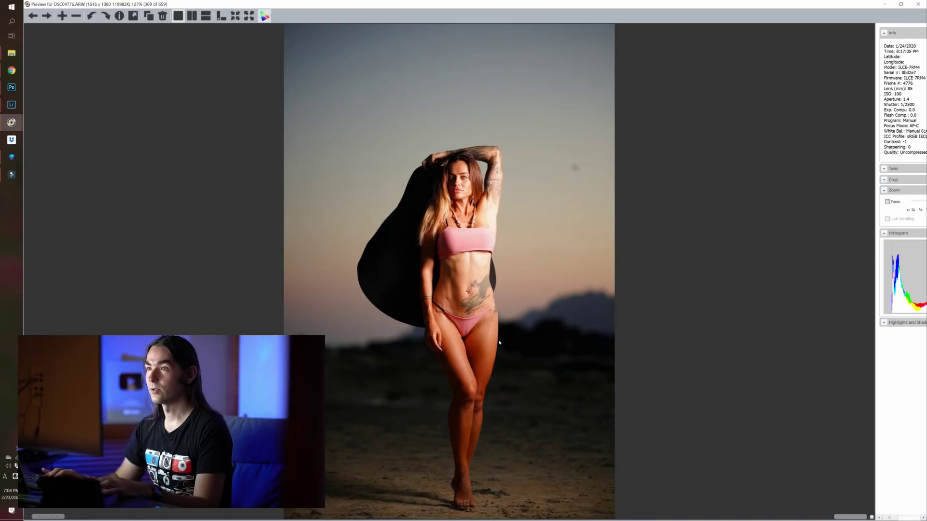
key("Right")
key("Right")
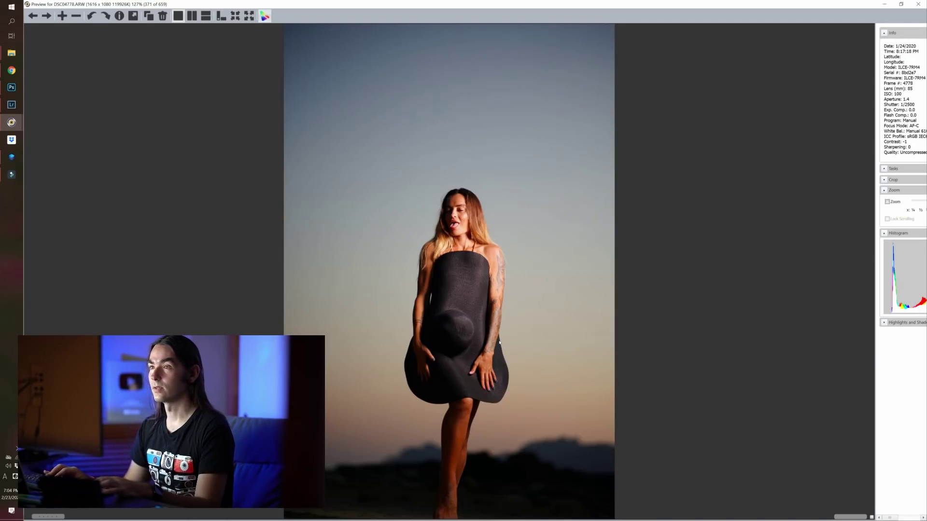
key("Left")
key("Left")
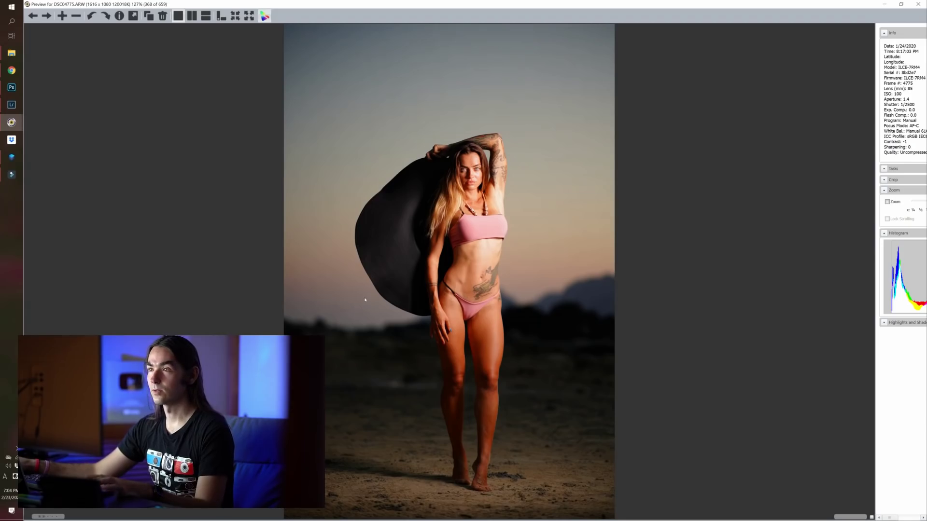
key("Escape")
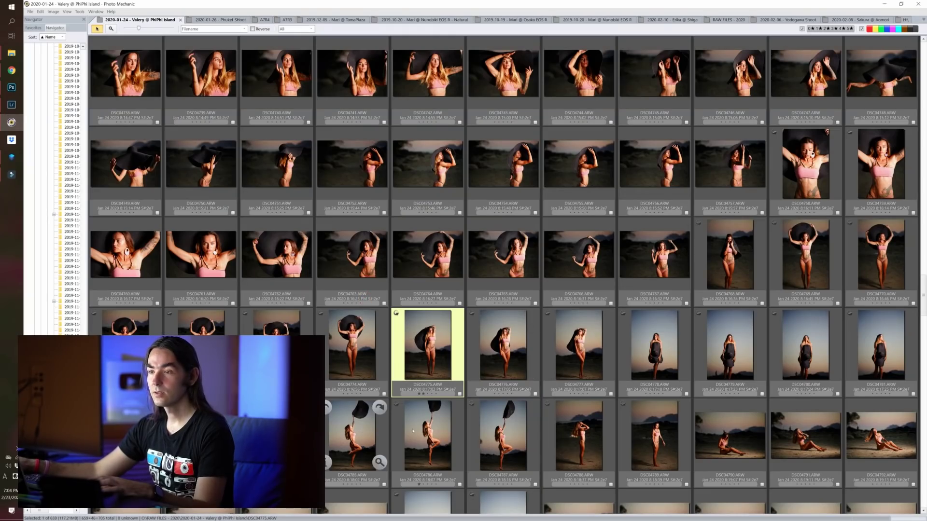
scroll(412, 433, "down", 2)
scroll(424, 429, "down", 1)
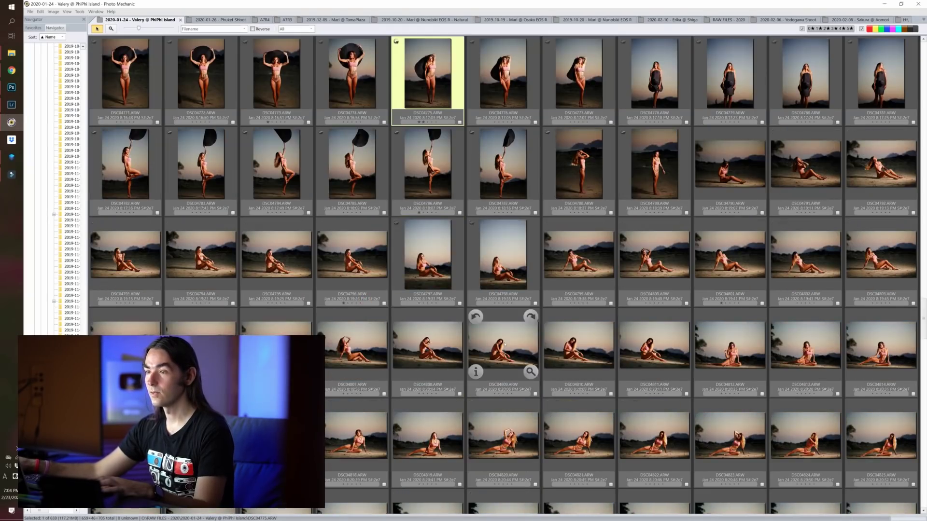
double_click(504, 344)
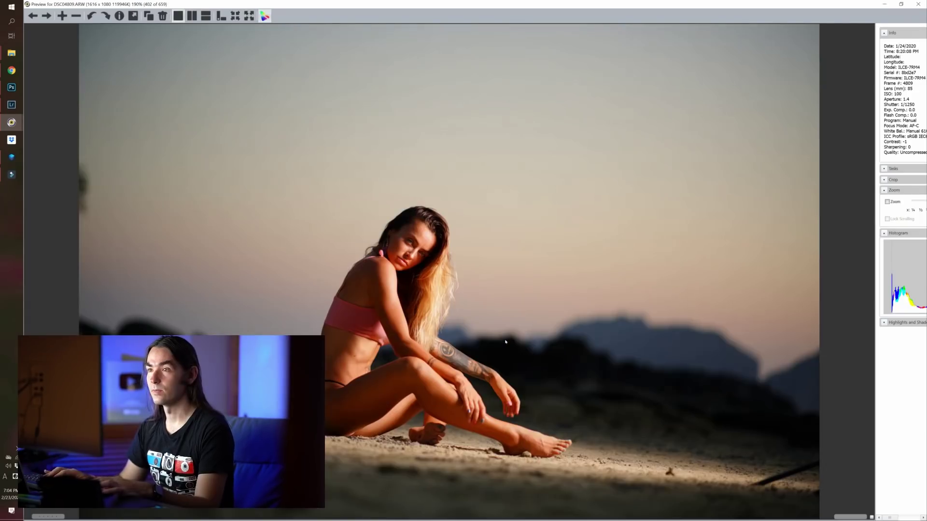
key("Right")
key("Left")
key("Left")
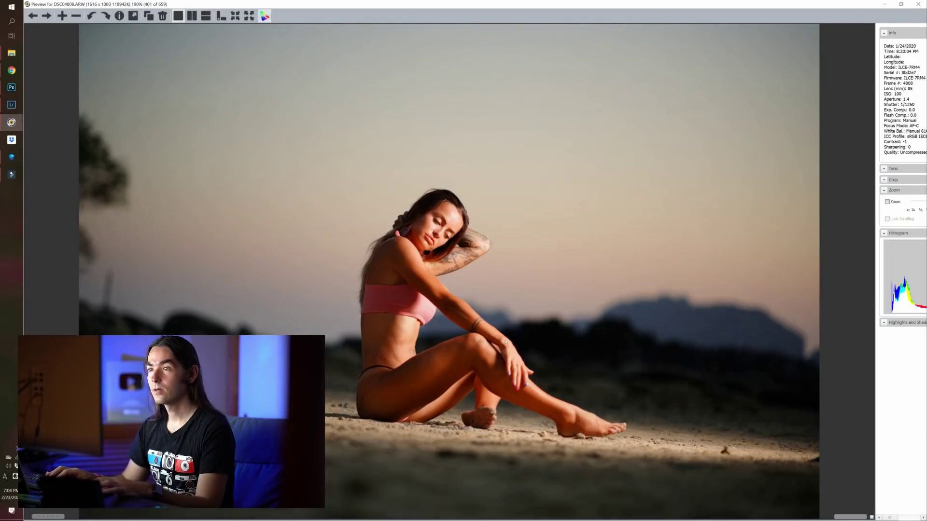
key("Right")
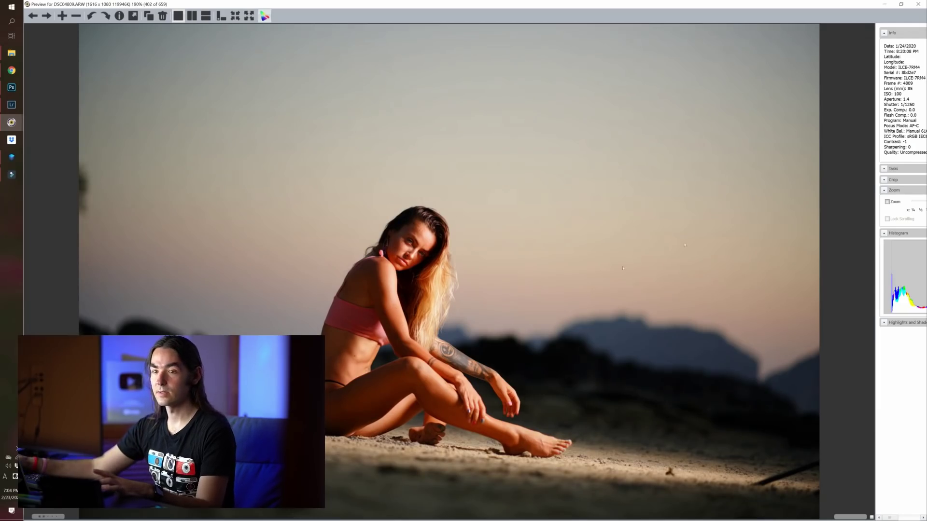
key("Escape")
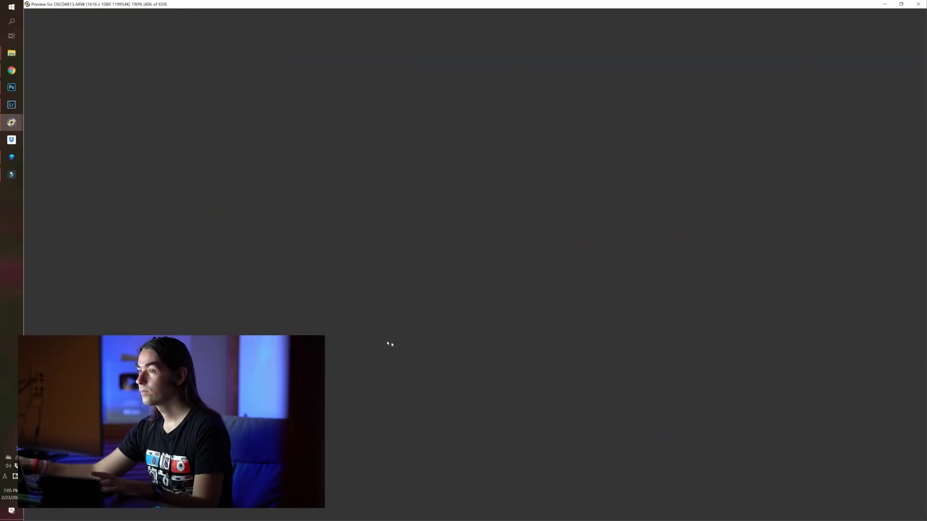
key("Escape")
scroll(424, 399, "down", 3)
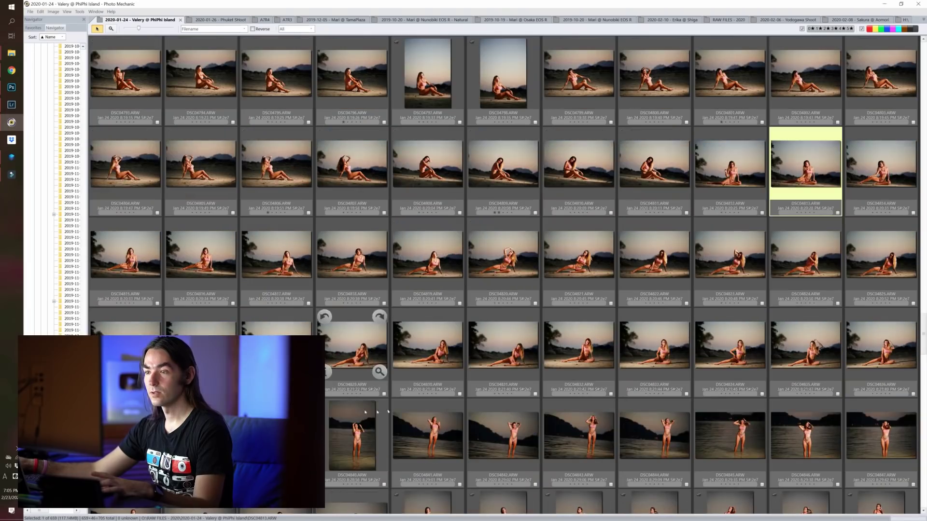
double_click(517, 345)
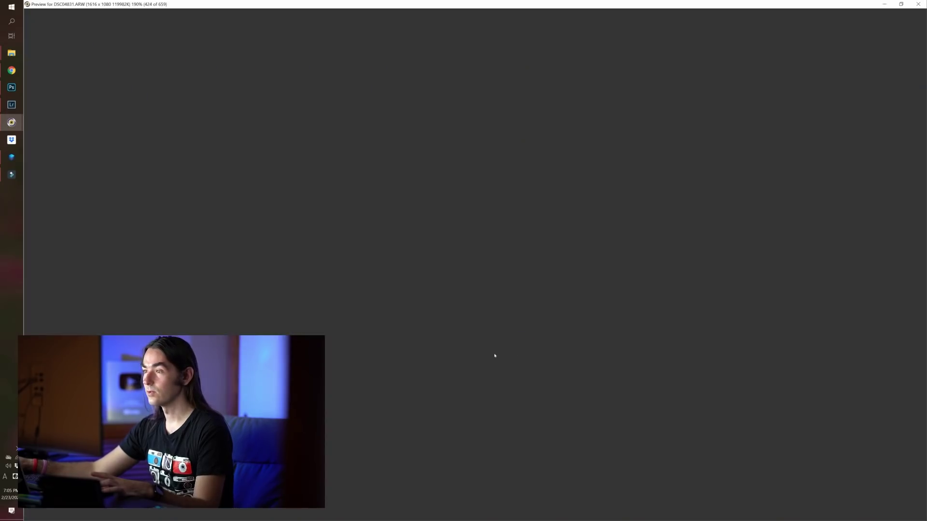
key("Left")
key("Left")
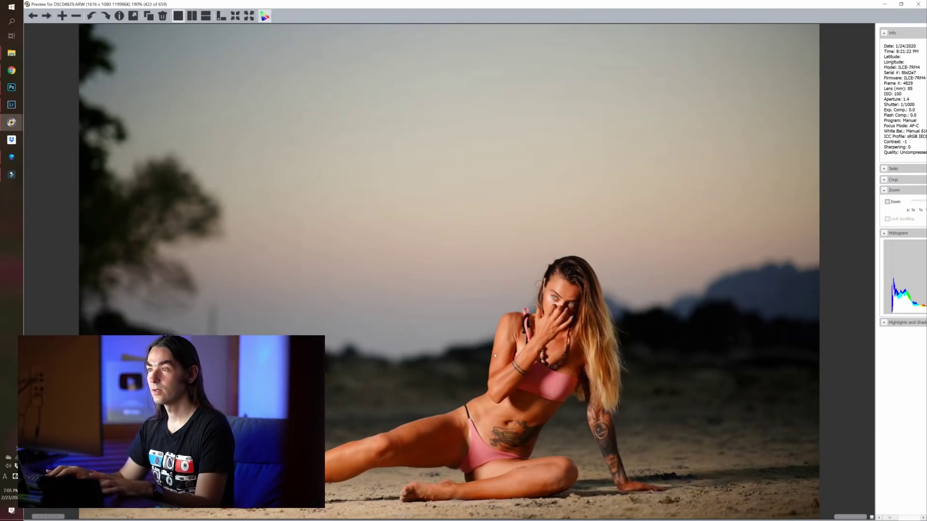
key("Left")
key("Left")
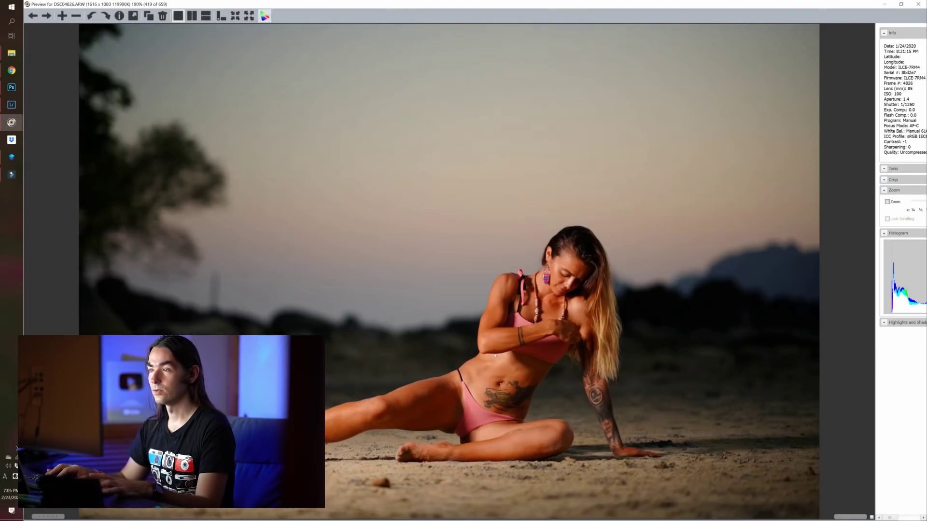
key("Escape")
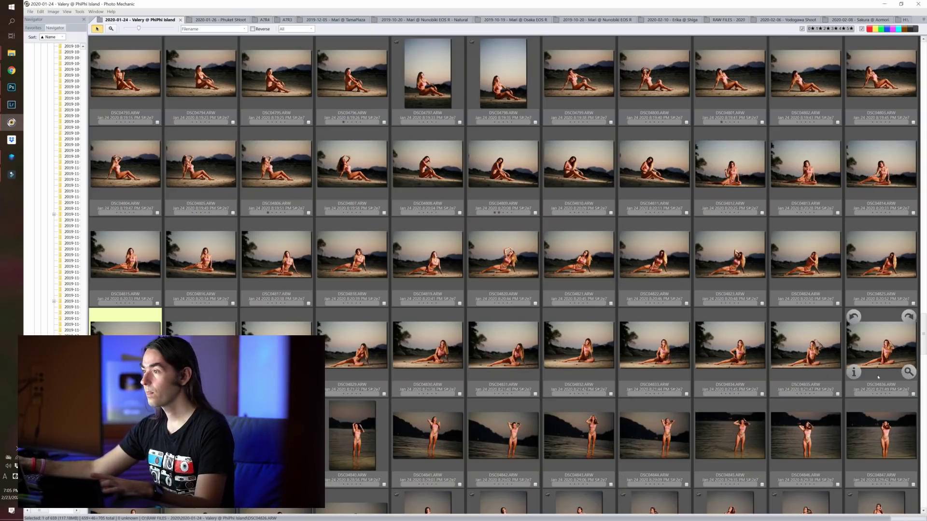
mouse_move(578, 436)
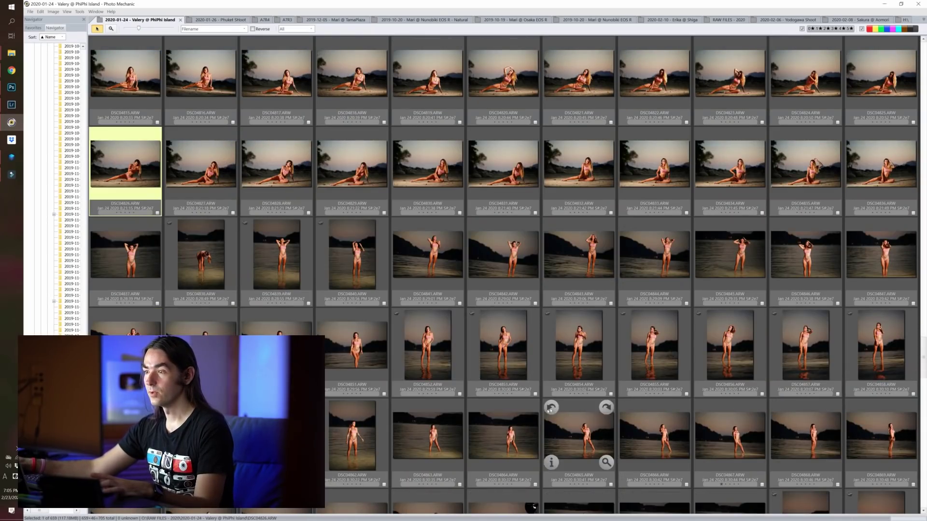
scroll(531, 406, "down", 1)
scroll(538, 389, "down", 2)
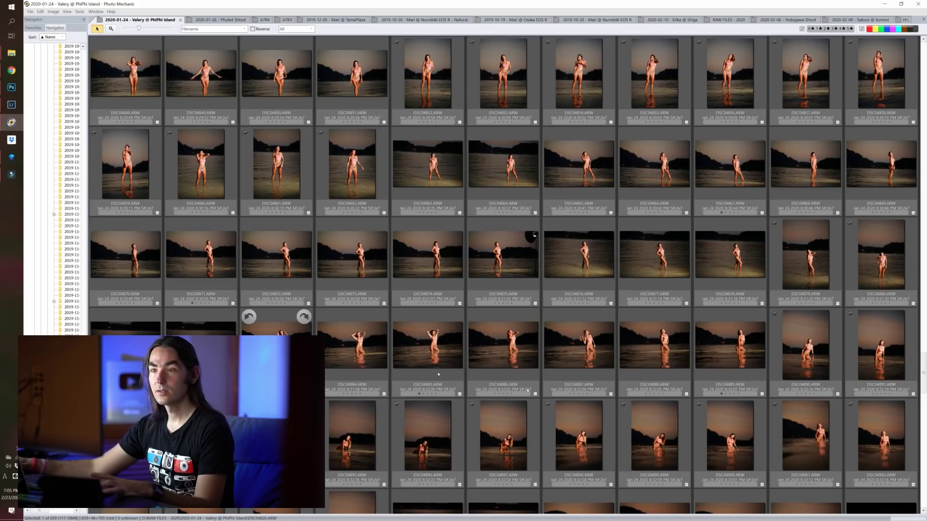
scroll(579, 435, "down", 2)
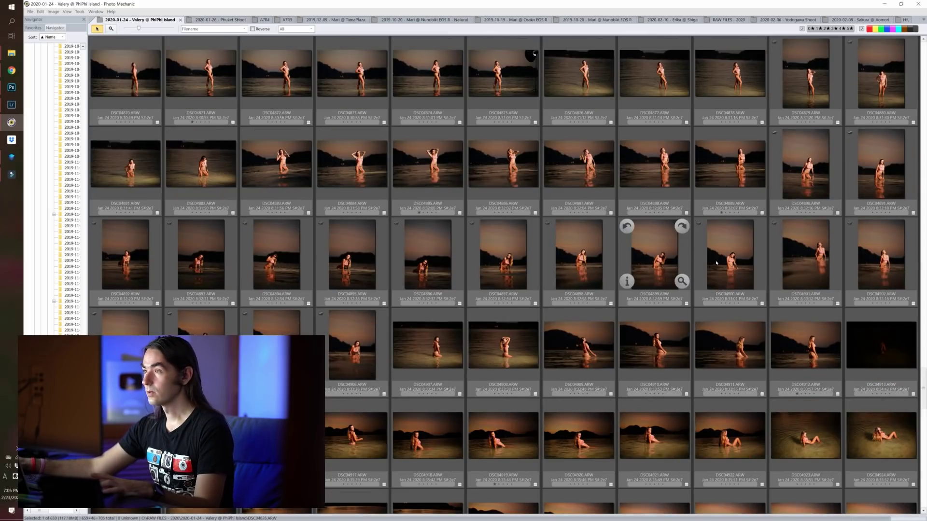
double_click(726, 269)
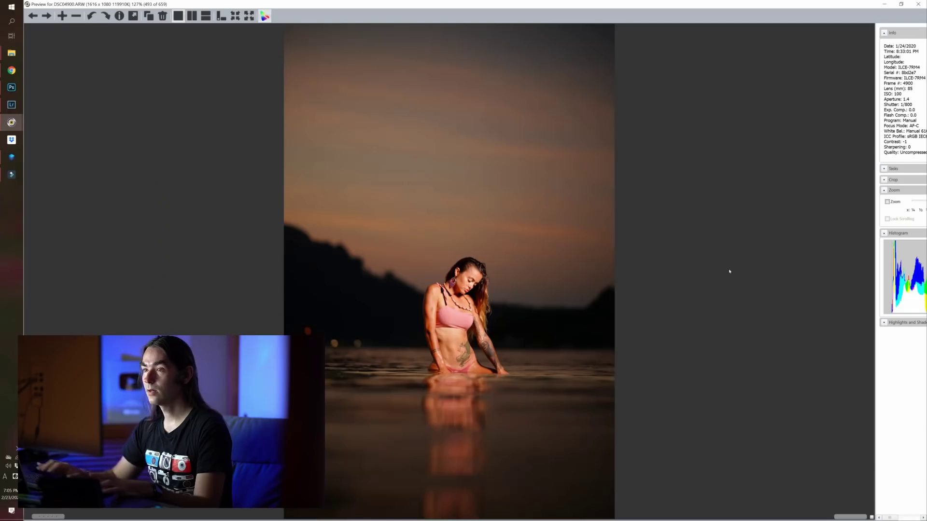
key("Right")
key("Right")
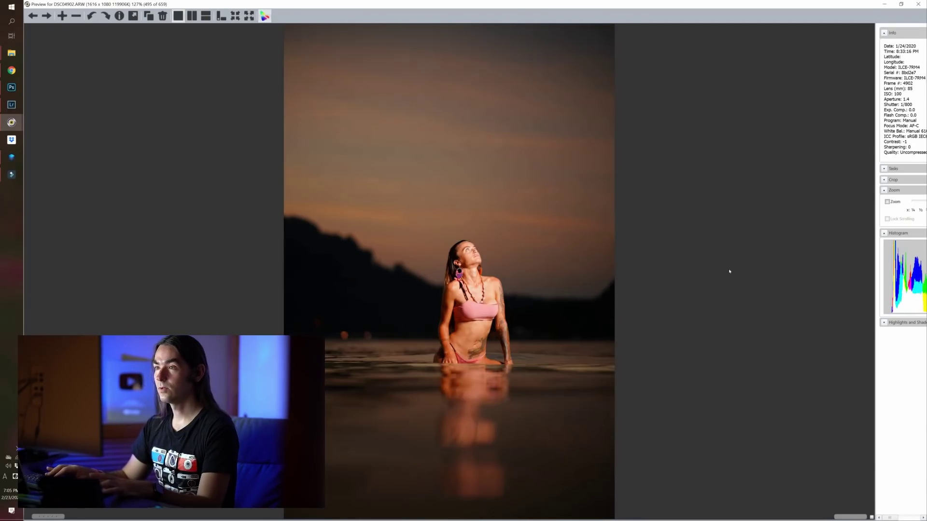
key("Right")
key("Right")
key("Right")
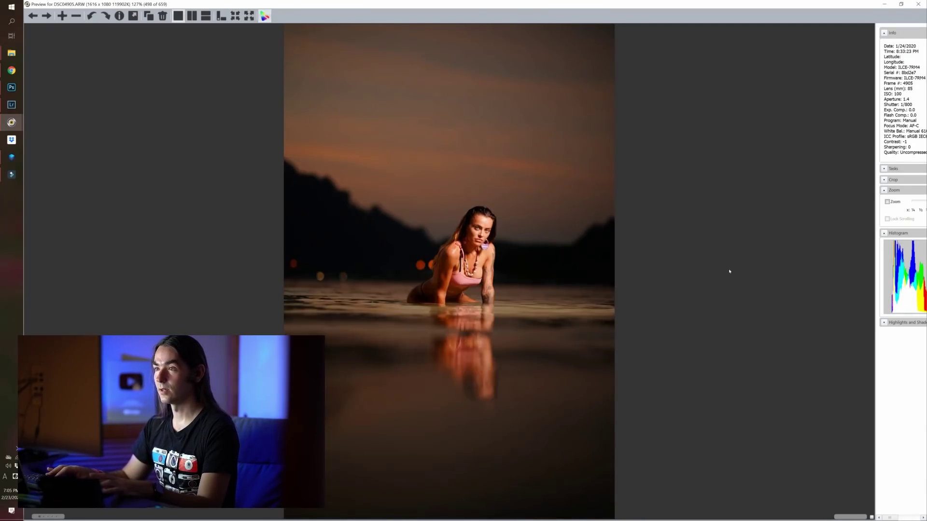
key("Right")
key("Left")
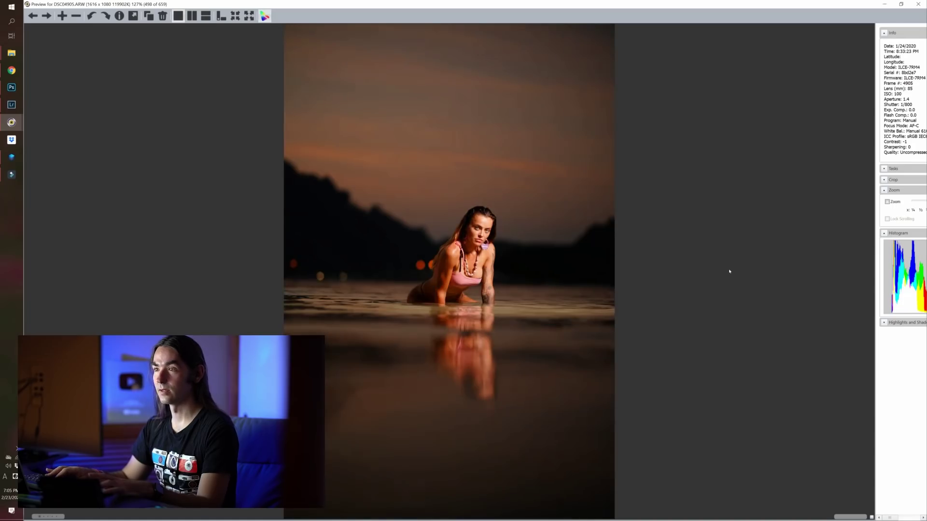
key("Right")
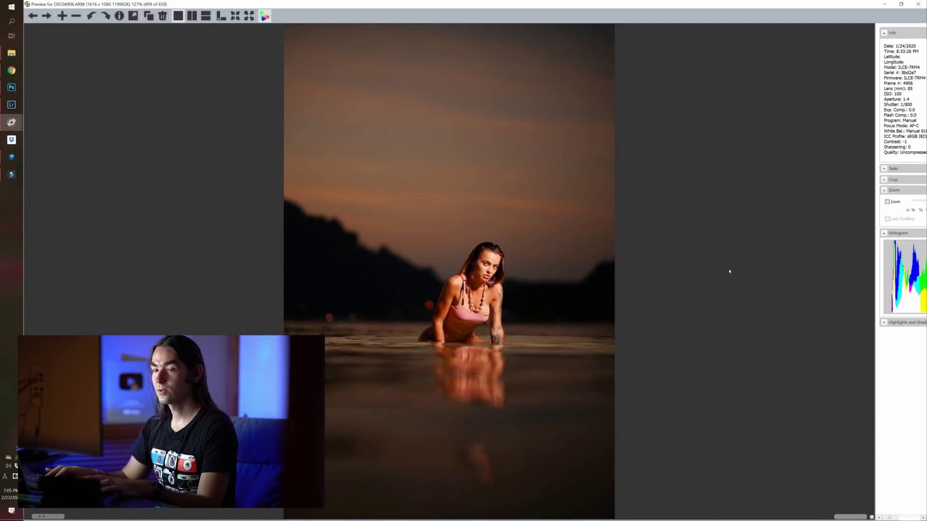
key("Right")
key("Right")
key("Right")
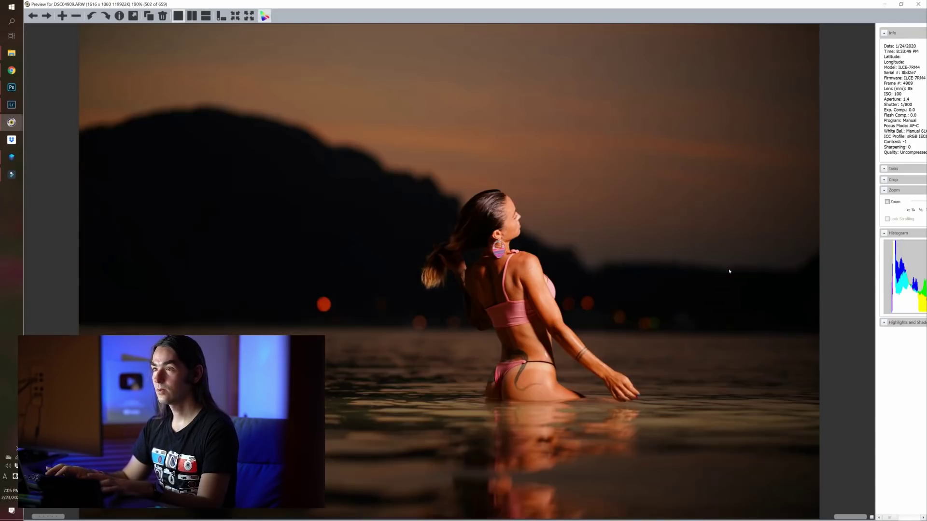
key("Right")
key("Right")
key("Right")
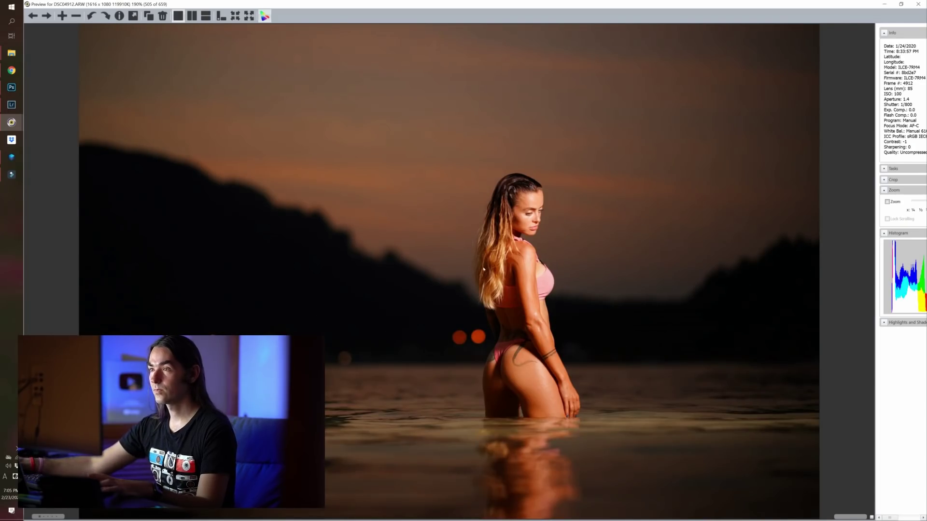
- Filter the contact sheet to the rated keepers and select all 50 of them
key("Escape")
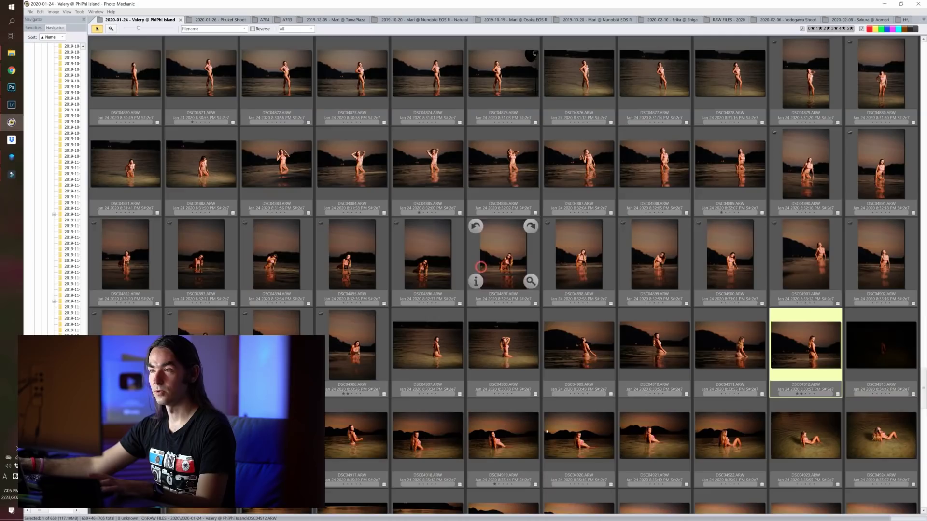
scroll(502, 248, "down", 2)
scroll(579, 341, "down", 5)
scroll(503, 444, "down", 5)
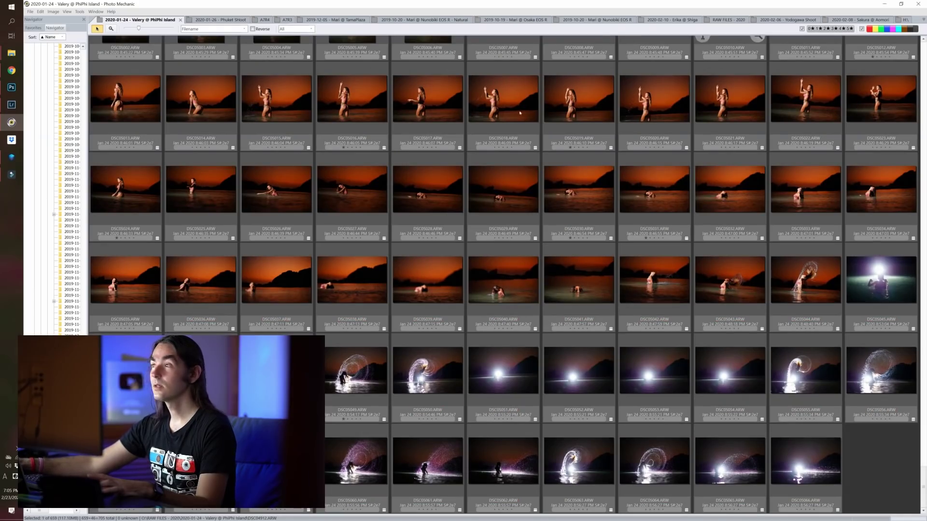
left_click(810, 28)
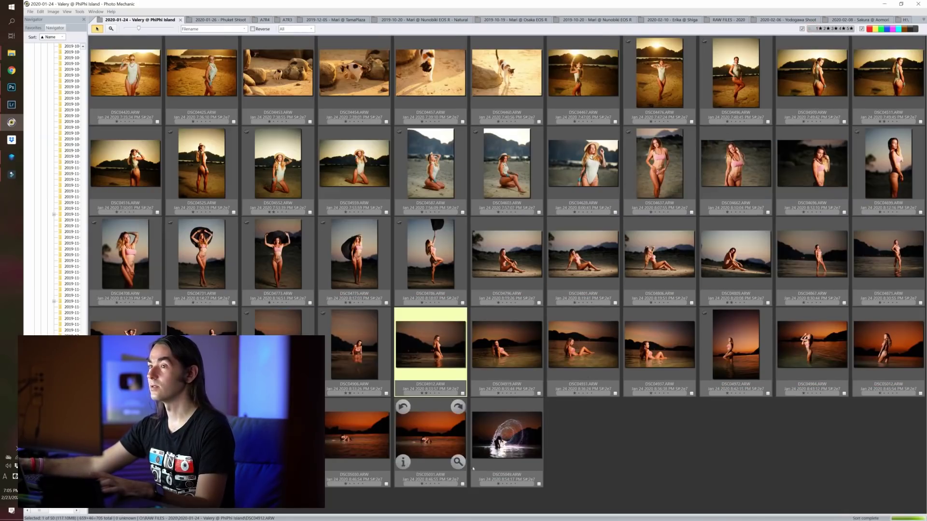
left_click(507, 435)
key("ctrl+a")
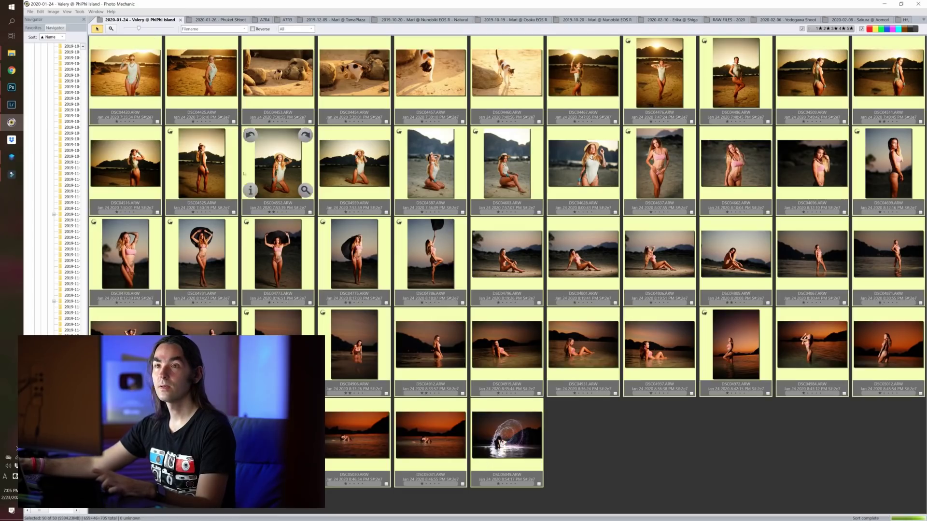
- Bring Photoshop forward so the 50 keepers open in Camera Raw
left_click(12, 89)
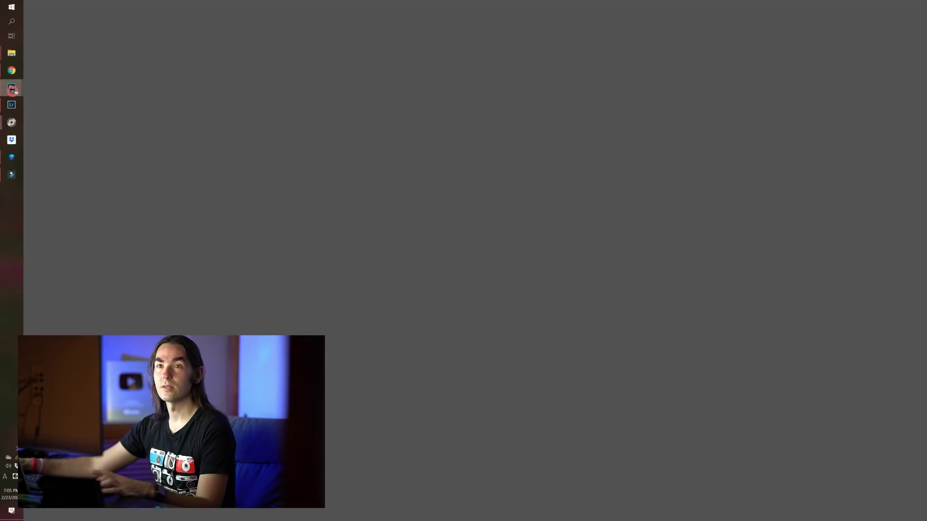
key("alt+Tab")
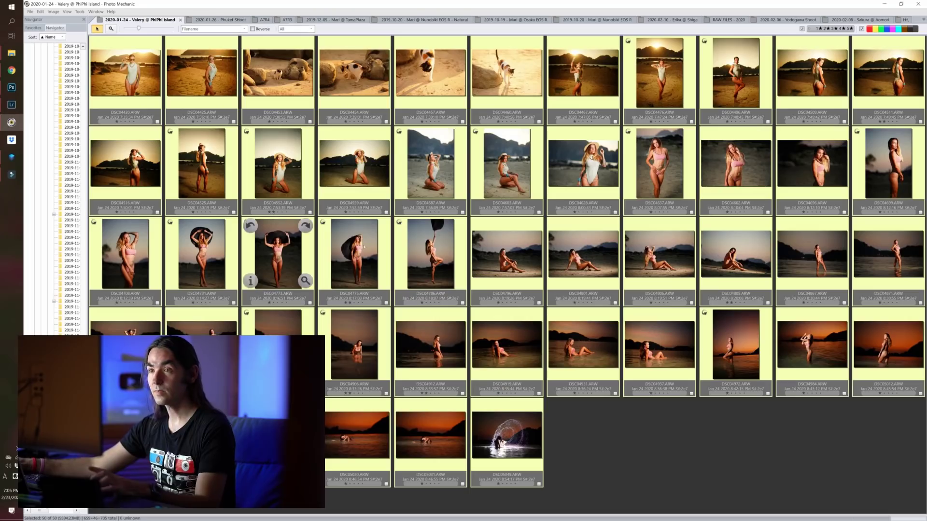
key("alt+Tab")
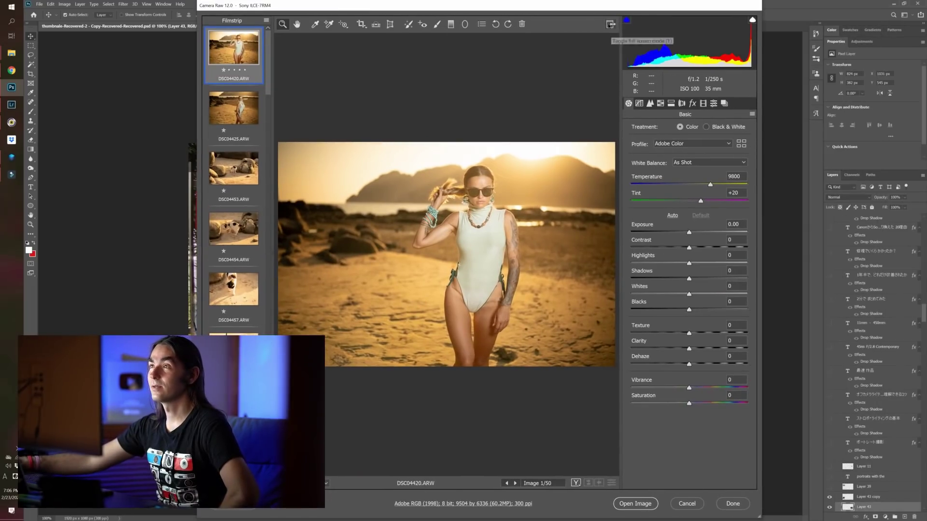
- Maximize Camera Raw and flip to DSC04425 and back to DSC04420
left_click(610, 24)
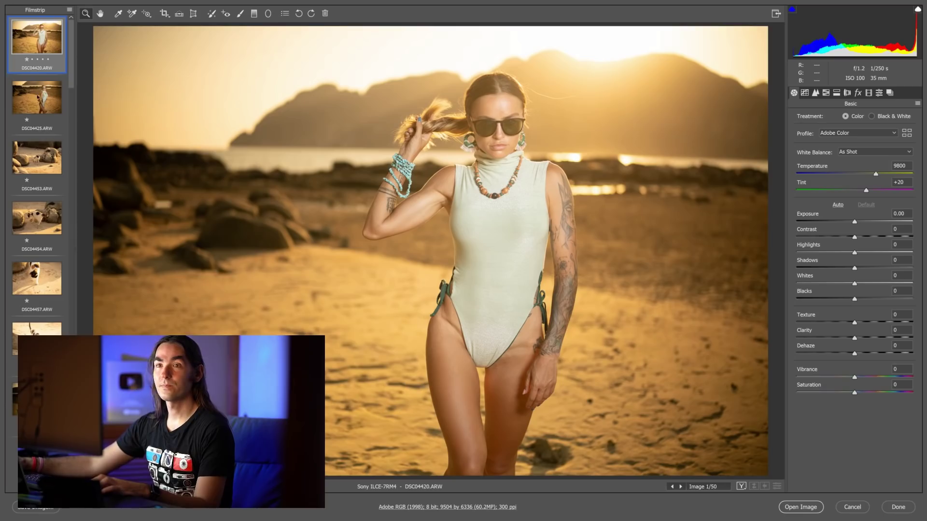
key("Down")
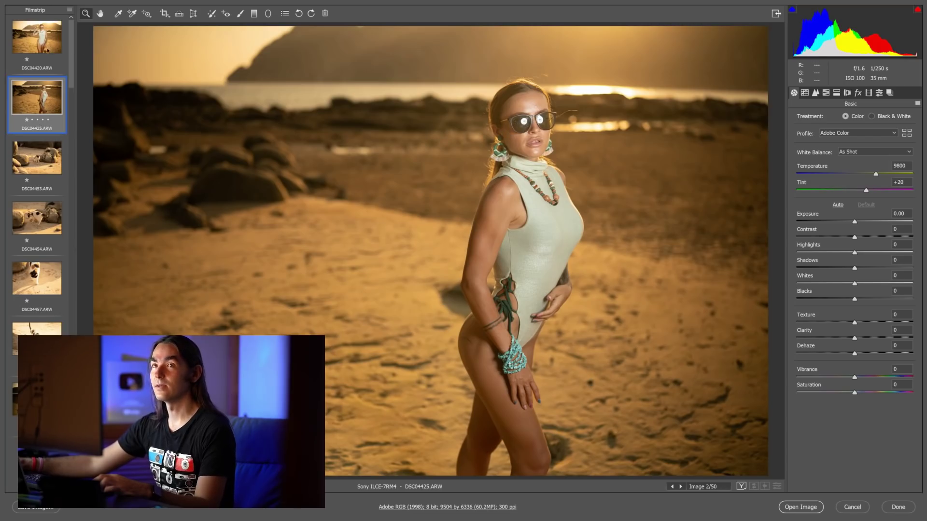
key("Up")
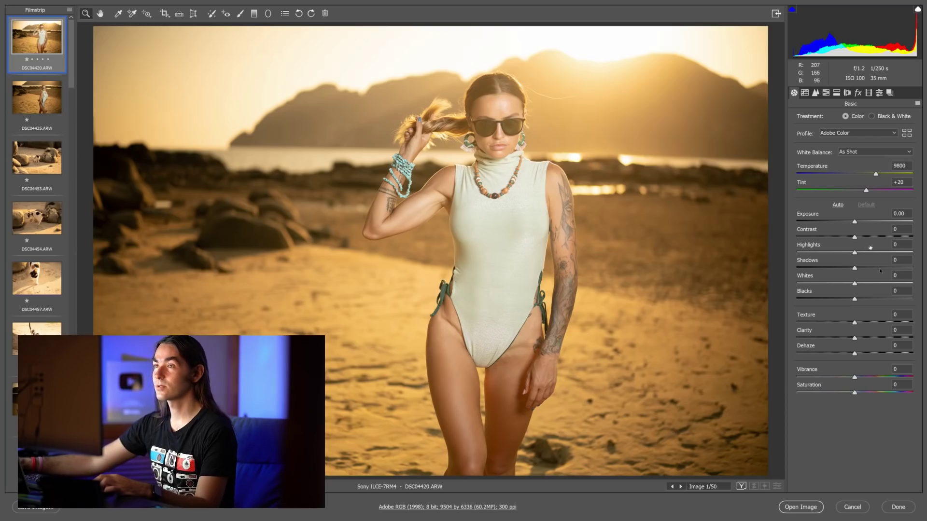
- Lower Blacks, set Temperature to about 8100 and pull Highlights toward -78
left_click(822, 299)
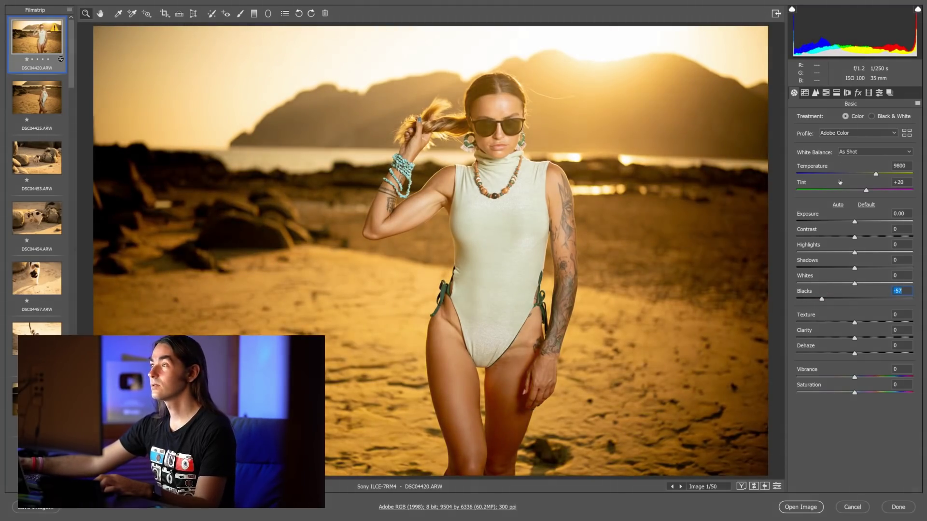
left_click(851, 173)
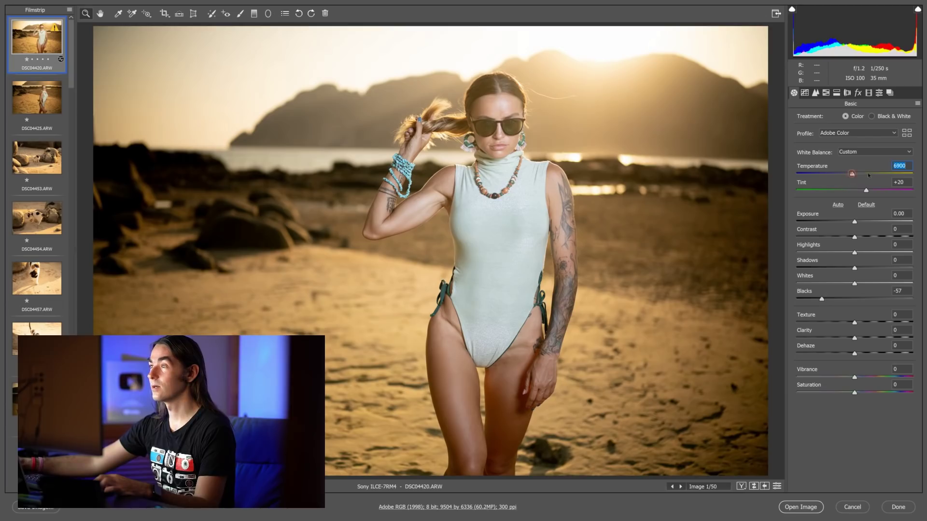
left_click_drag(869, 174, 862, 177)
left_click(810, 253)
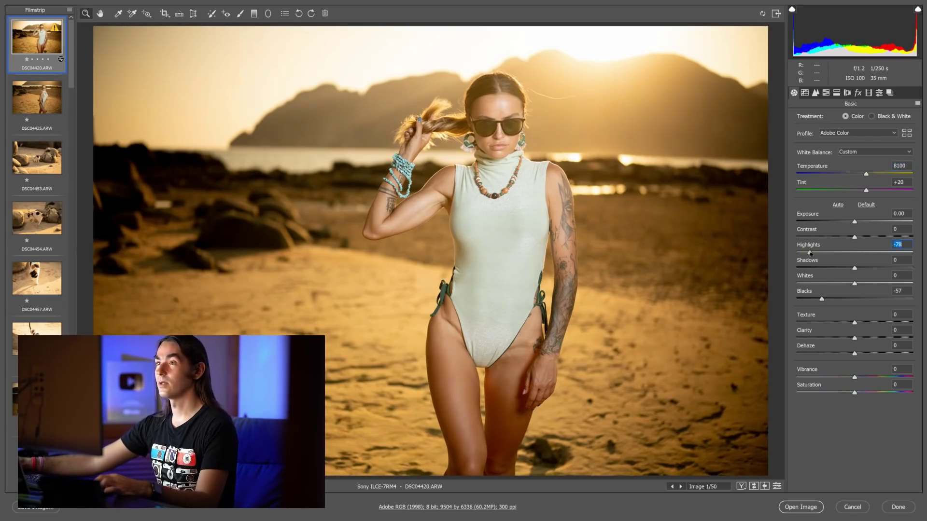
- Try the ilko-am-01, a faded desaturated look and ilko-sea presets on DSC04420
left_click(878, 92)
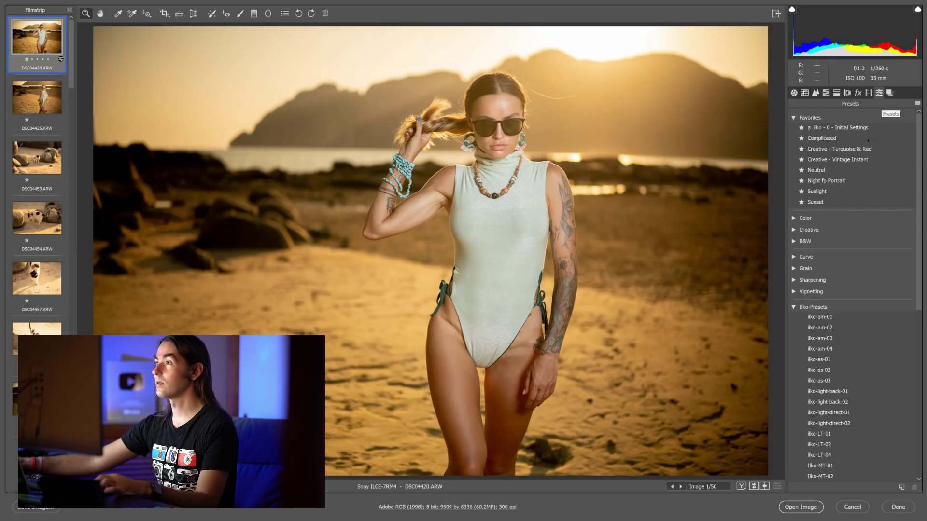
scroll(833, 280, "down", 3)
left_click(820, 259)
scroll(820, 270, "down", 1)
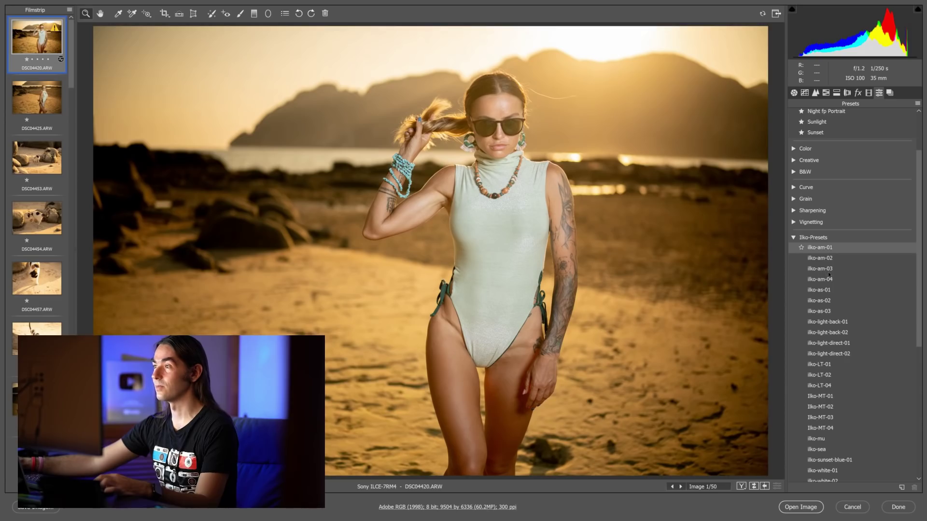
scroll(829, 274, "down", 1)
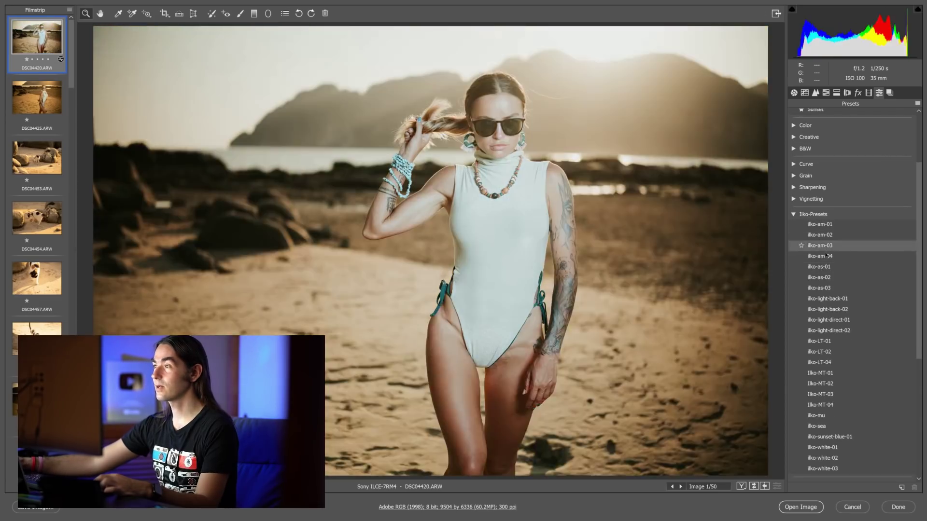
left_click(825, 256)
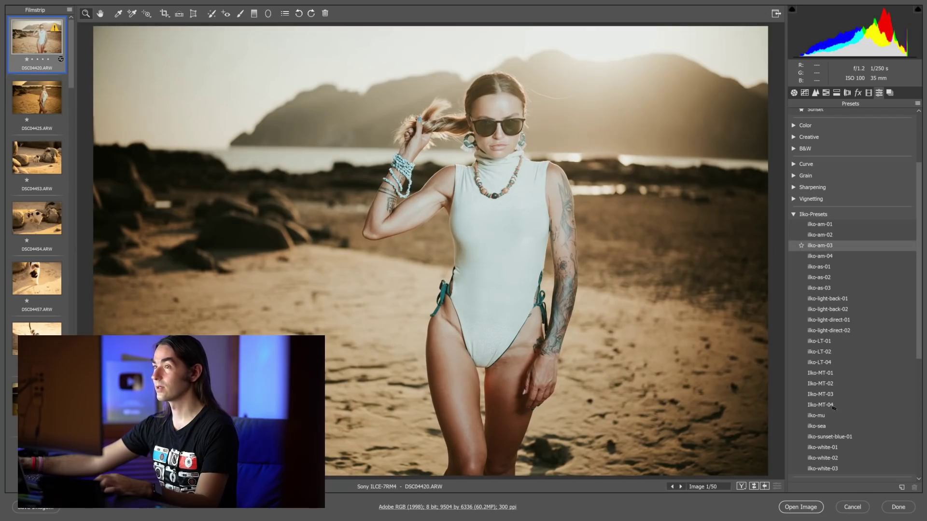
left_click(819, 426)
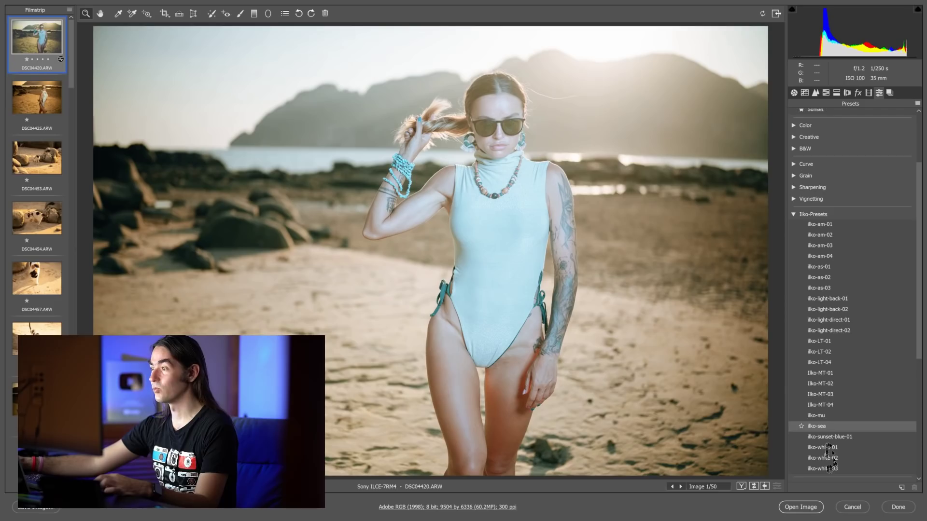
- Compare ilko-white-03, -02 and -01, then settle on the ilko-am-03 preset
scroll(829, 460, "down", 3)
left_click(824, 422)
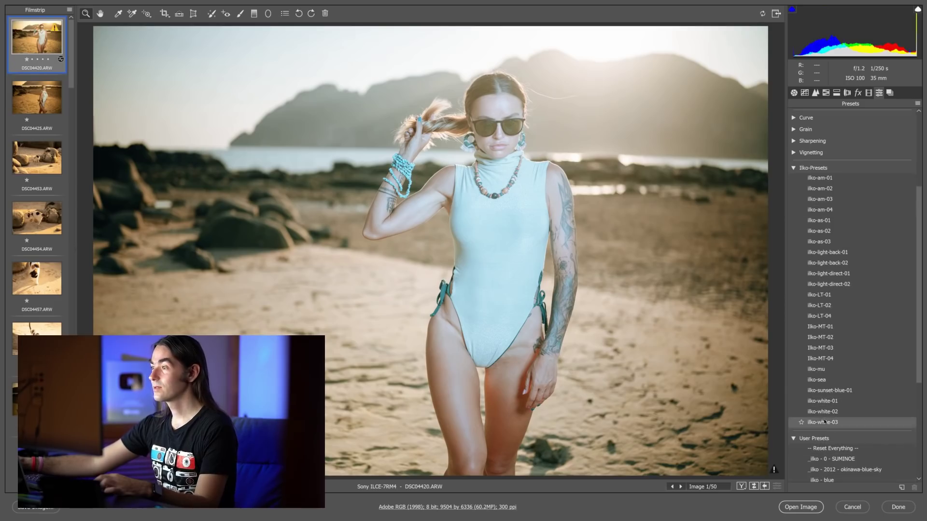
left_click(827, 411)
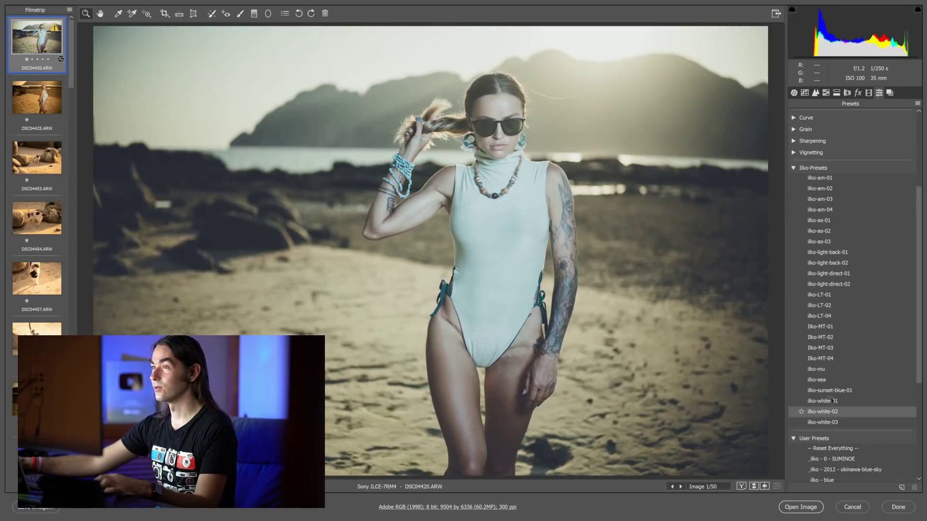
left_click(830, 401)
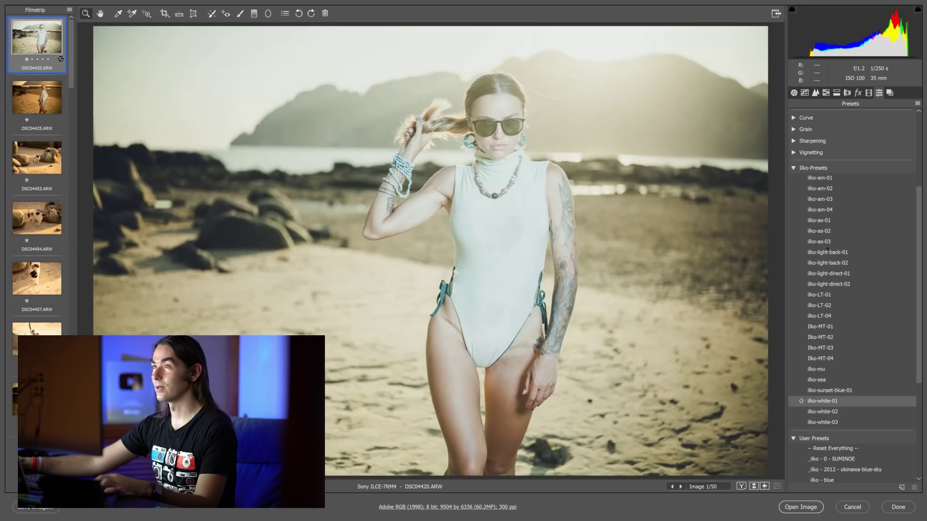
left_click(823, 199)
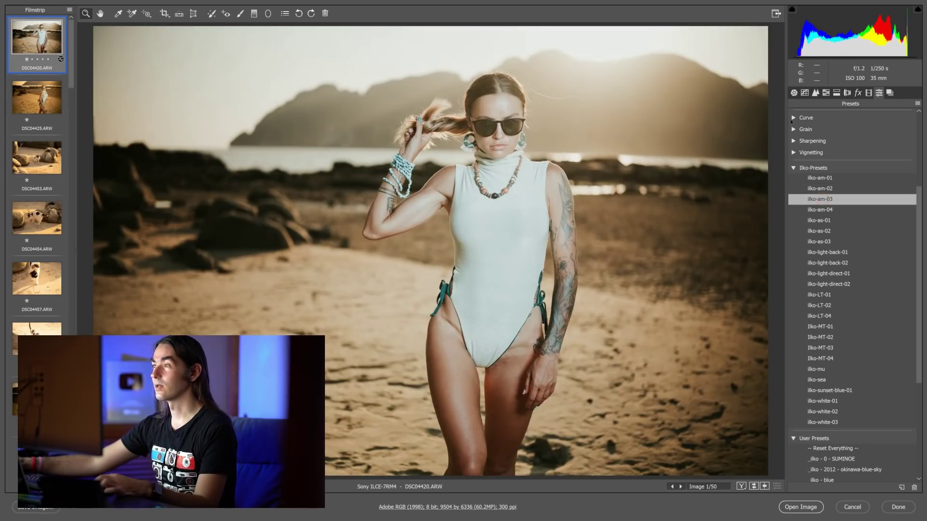
left_click(793, 92)
- Set Highlights to -60, Saturation to -4 and Blacks to -18
left_click_drag(835, 252, 819, 253)
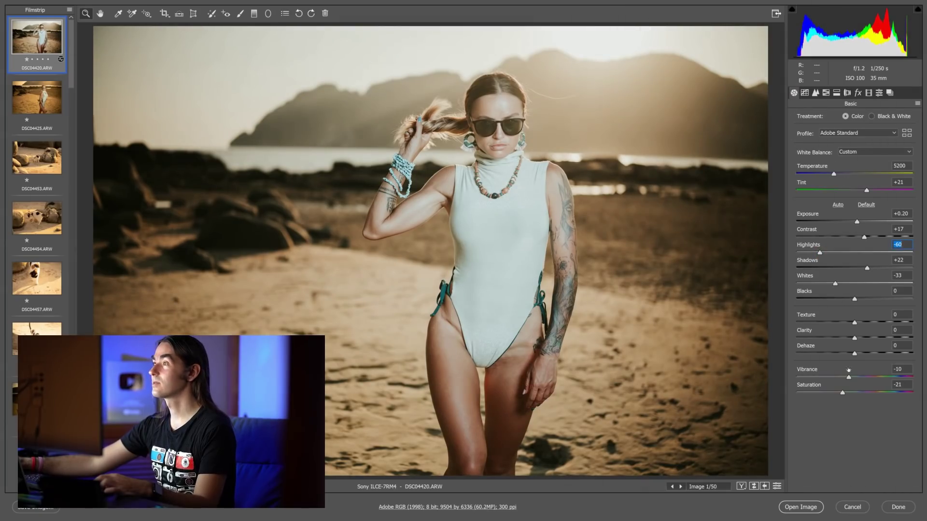
left_click(850, 392)
left_click_drag(850, 392, 852, 393)
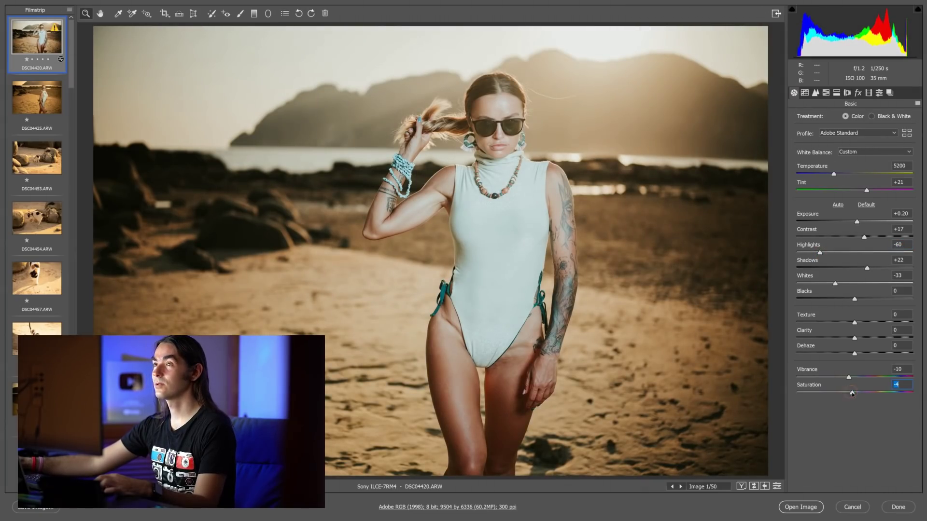
left_click(841, 298)
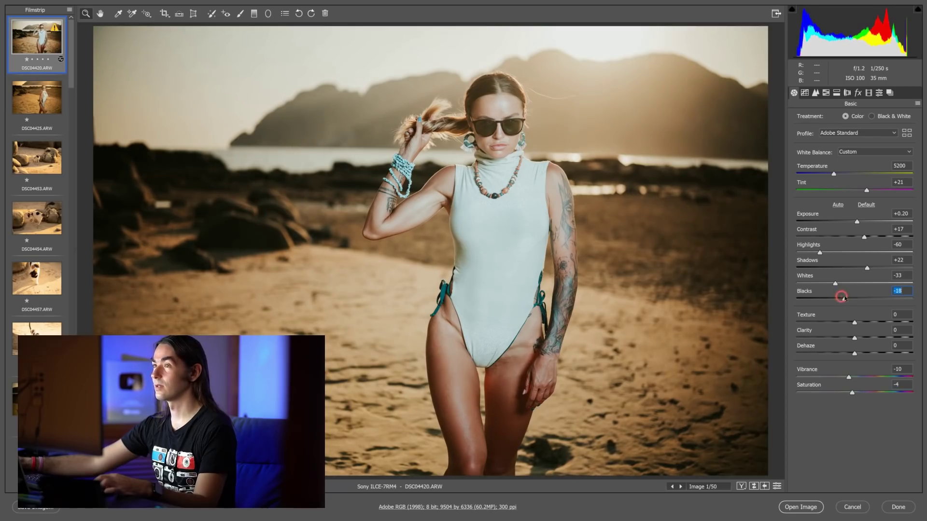
- Review the Split Toning, HSL and Tone Curve settings
left_click(836, 92)
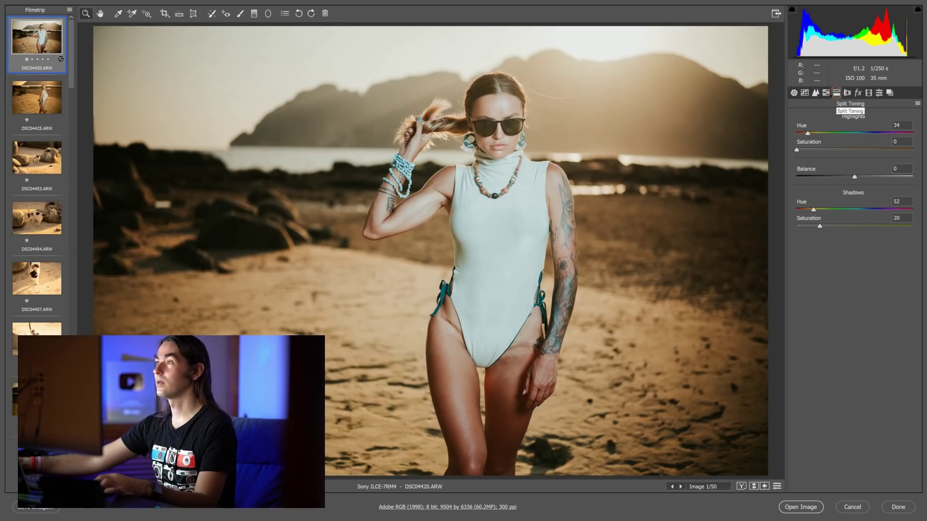
left_click(813, 93)
left_click(804, 93)
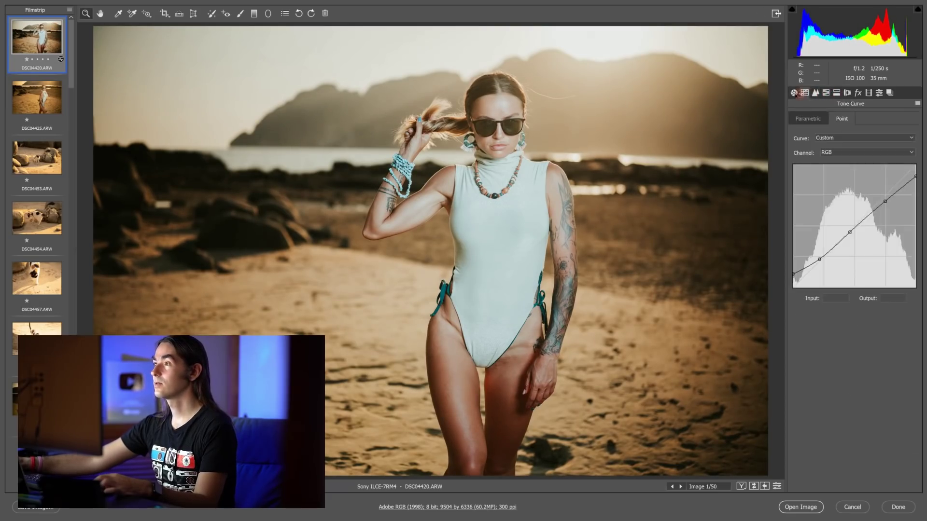
- Select thirteen beach frames in the filmstrip, starting from DSC04425
left_click(37, 98, "ctrl")
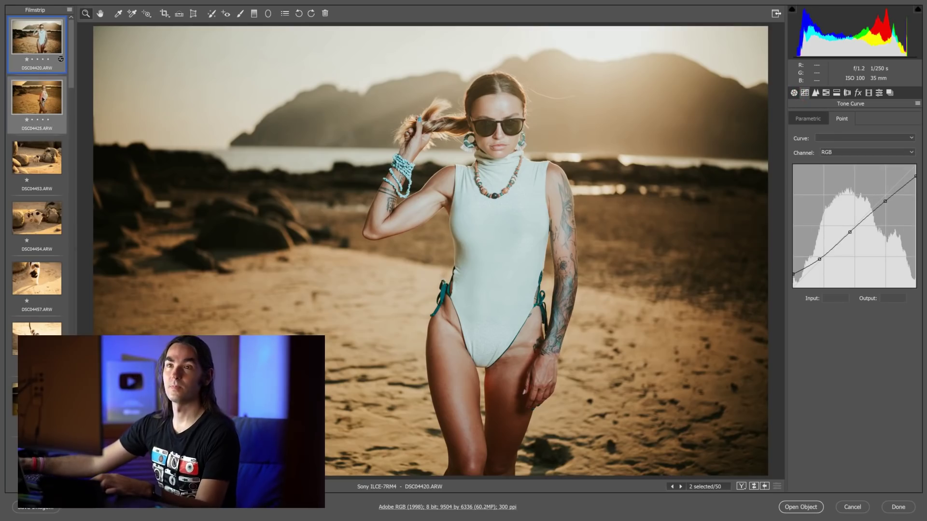
scroll(36, 169, "down", 1)
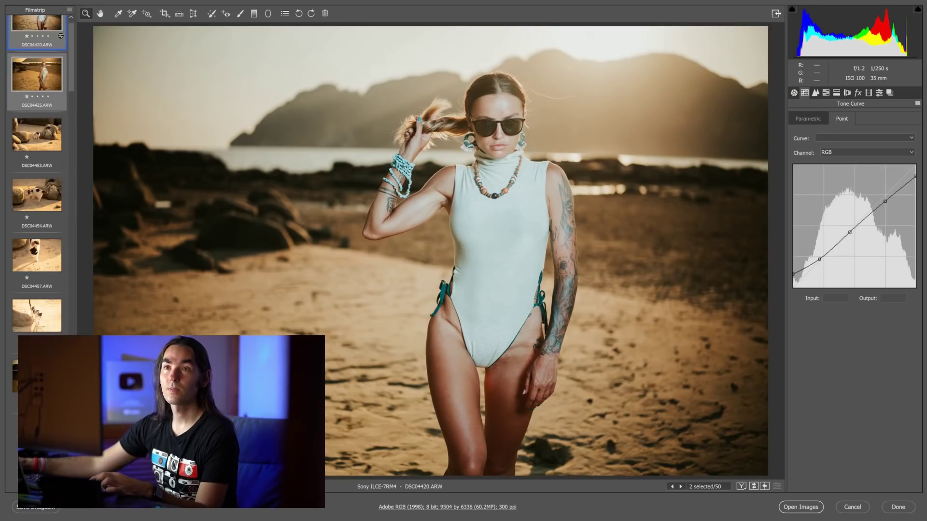
scroll(37, 169, "down", 1)
scroll(36, 169, "down", 1)
scroll(37, 169, "down", 1)
scroll(37, 169, "down", 1)
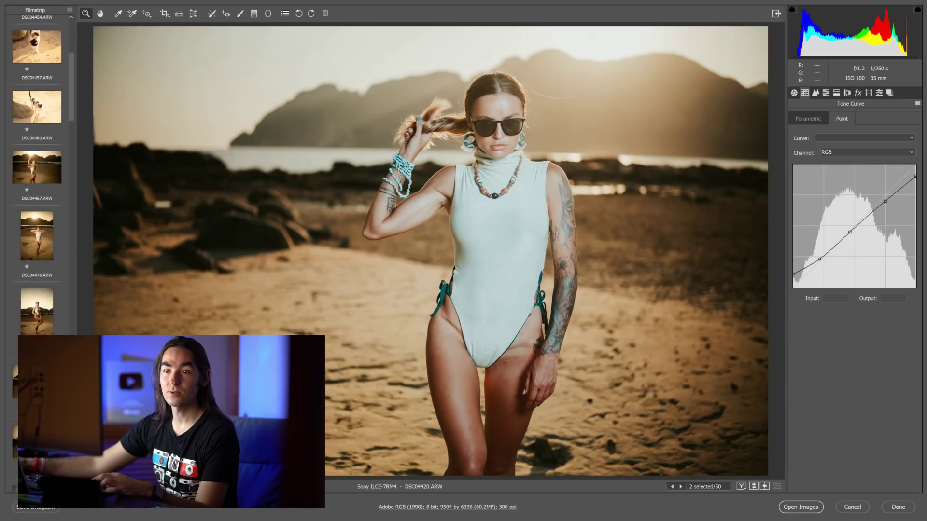
scroll(36, 169, "down", 1)
scroll(36, 169, "down", 1)
scroll(36, 169, "down", 2)
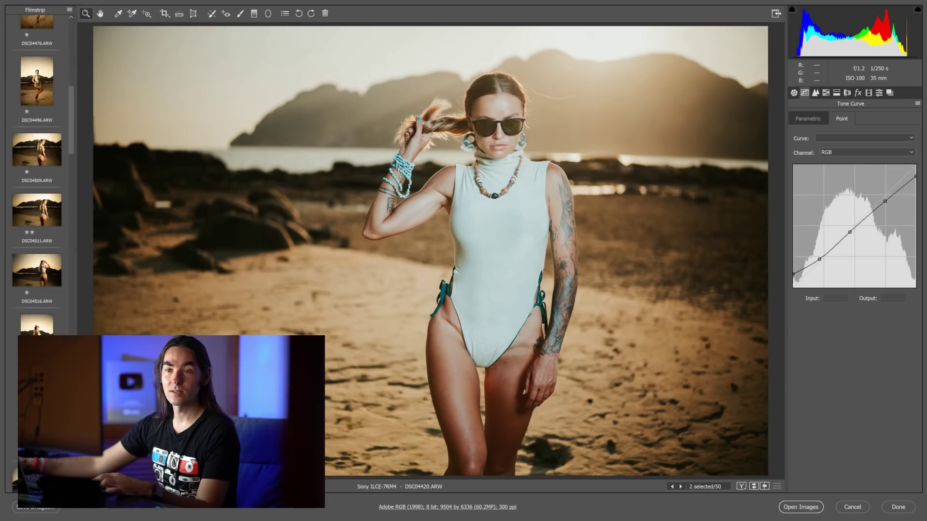
scroll(44, 323, "down", 1)
left_click(44, 323, "shift")
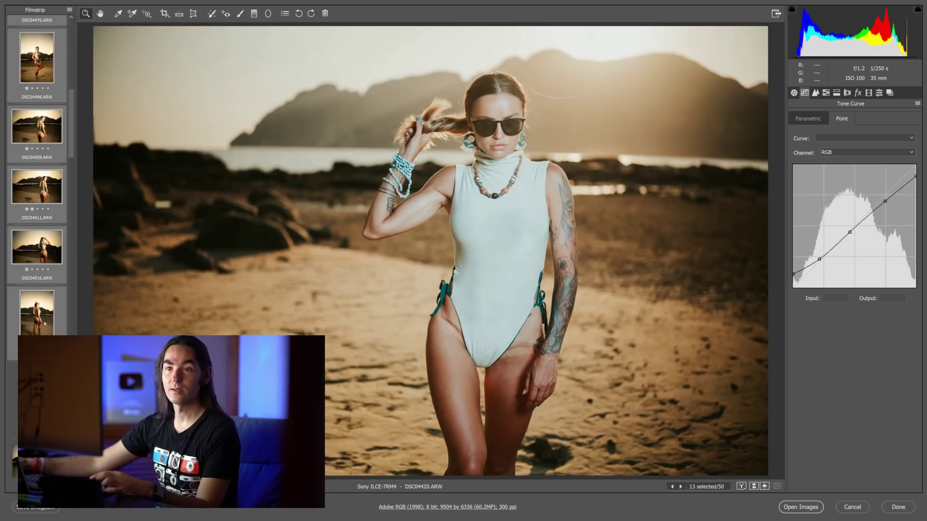
- Sync DSC04420's settings to the selected frames and view DSC04516
right_click(45, 323)
left_click(70, 313)
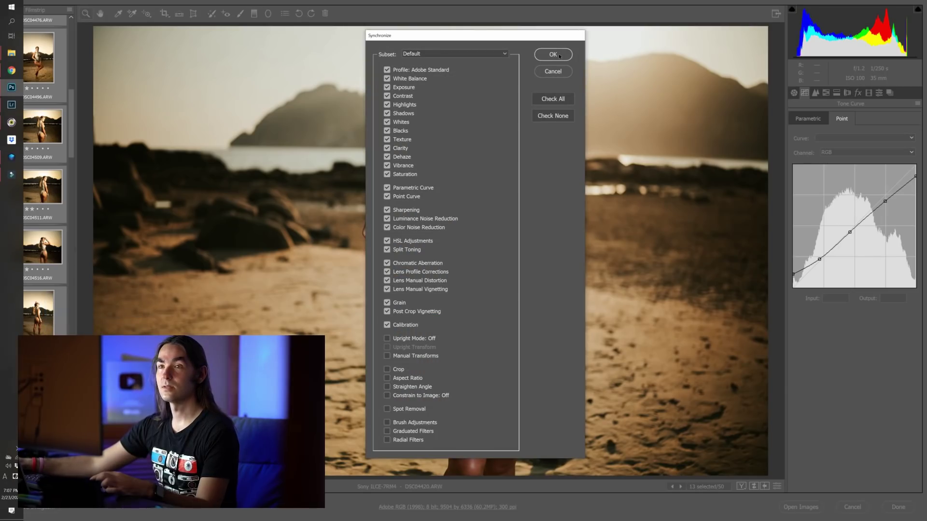
left_click(553, 54)
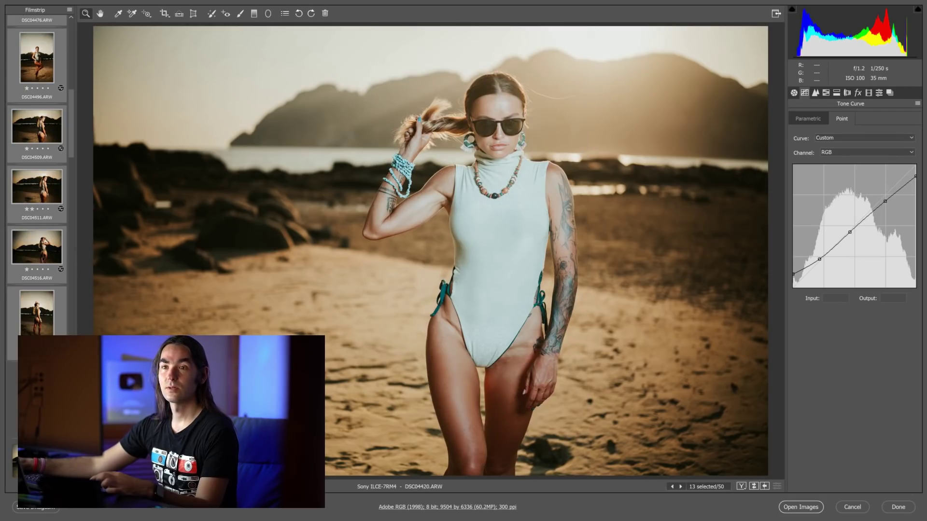
left_click(45, 248)
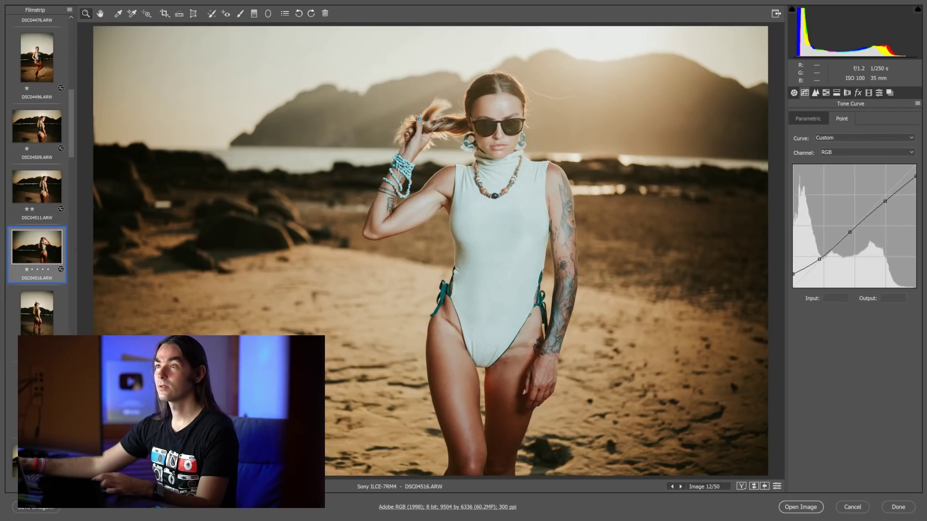
- Select DSC04496 and DSC04509–DSC04525, lift their Shadows and check DSC04511
key("Down")
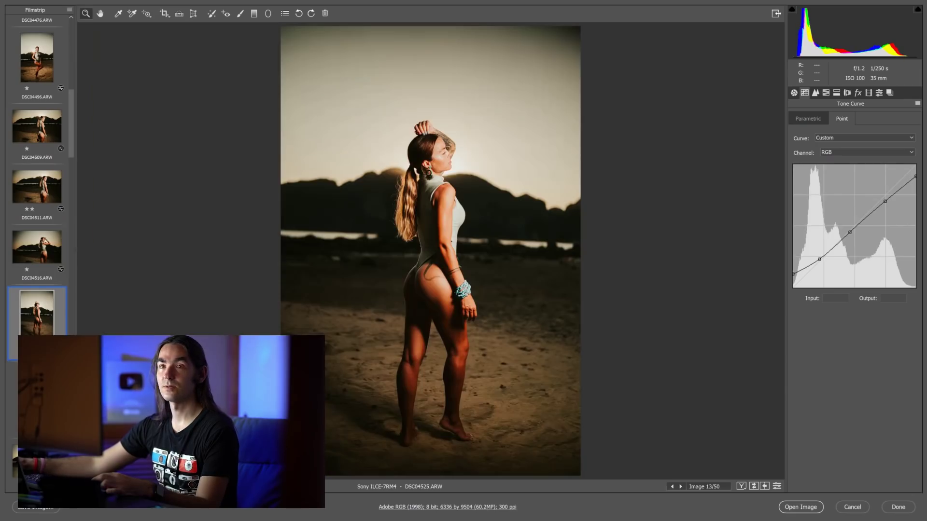
left_click(38, 130, "shift")
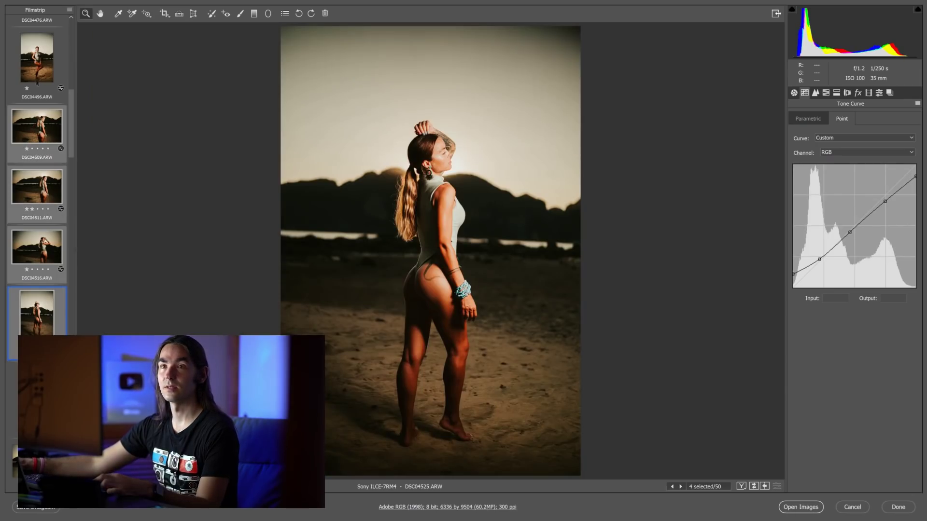
left_click(37, 82, "shift")
left_click(794, 93)
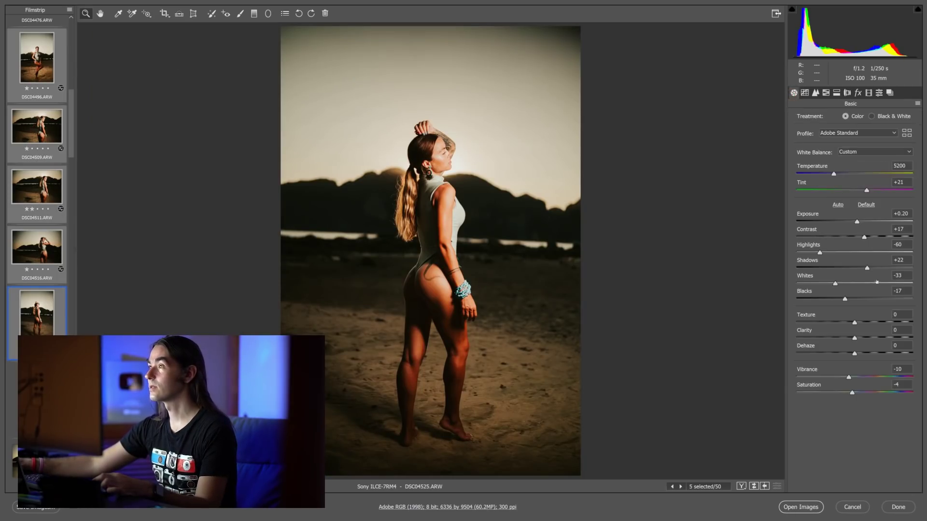
left_click_drag(867, 268, 905, 268)
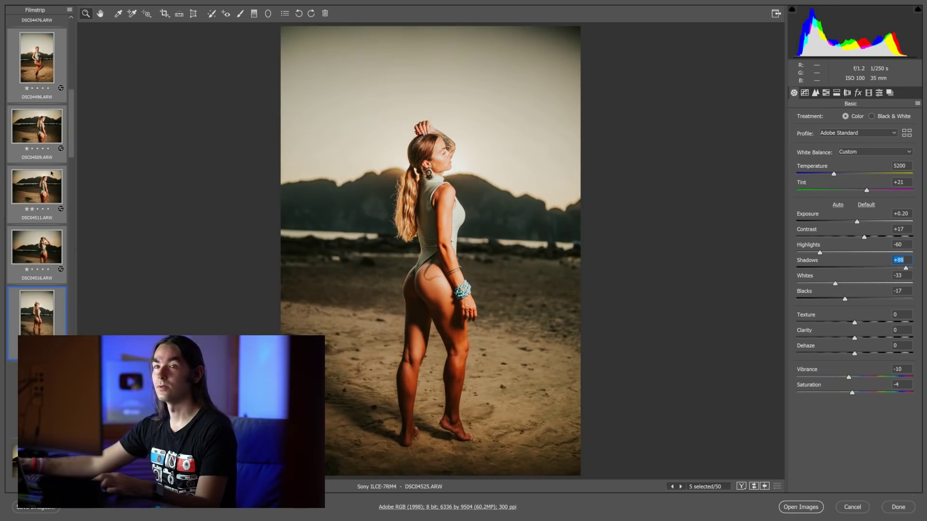
left_click(39, 213)
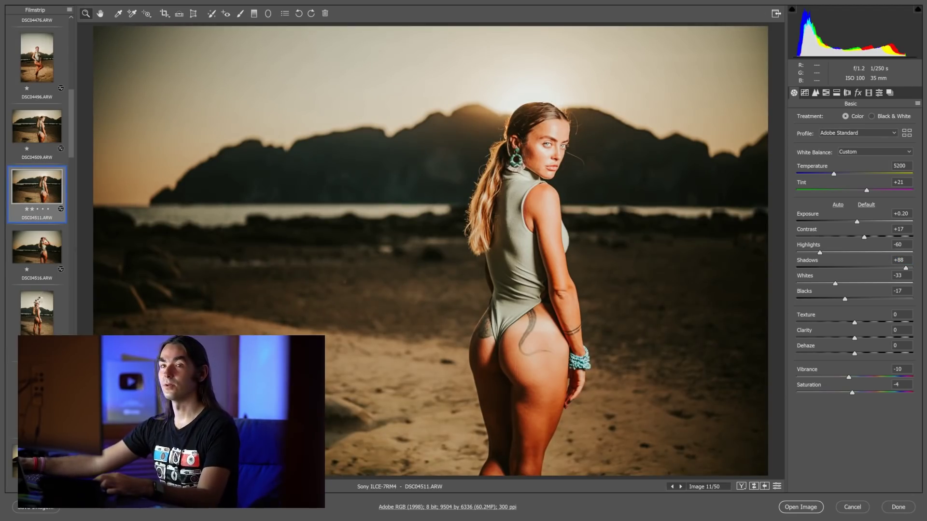
left_click(44, 300)
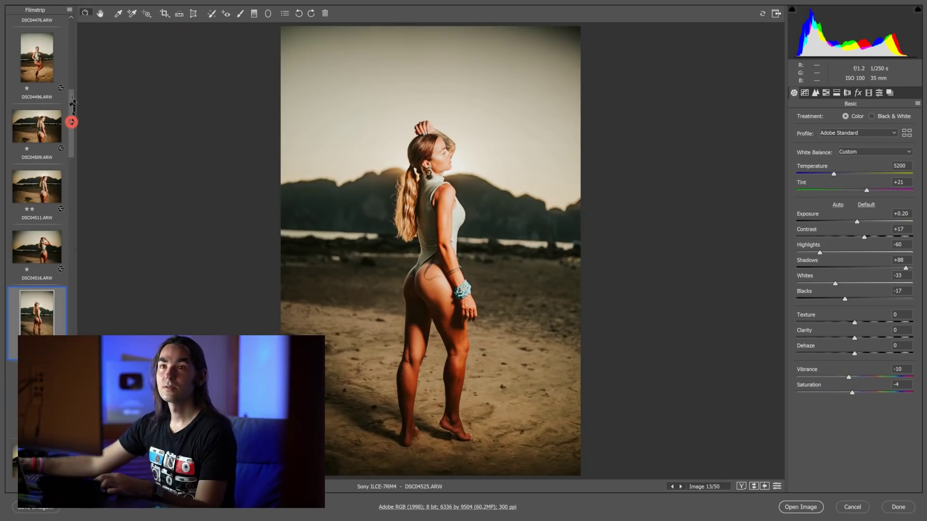
- Select DSC04476 with DSC04467 and set Shadows +70, Exposure +0.50, Highlights -84, Temperature 4800
left_click_drag(72, 100, 68, 74)
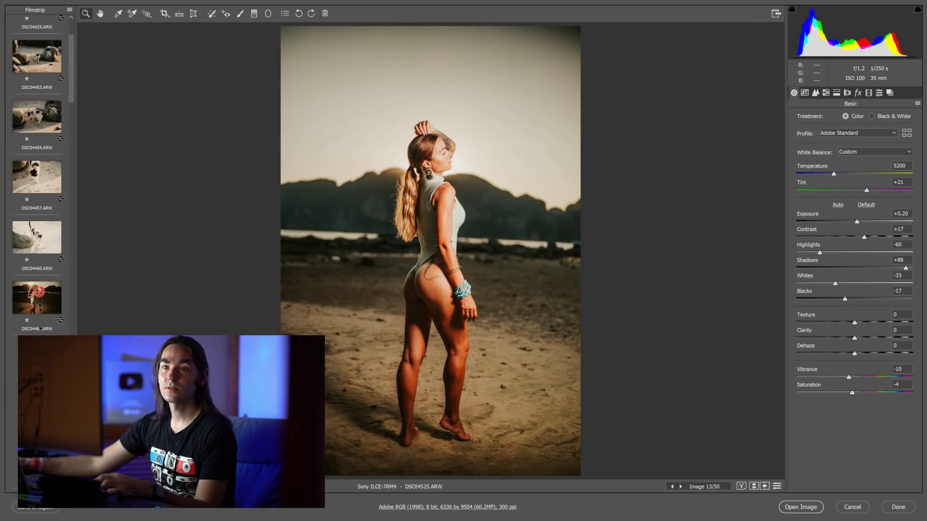
left_click(39, 292)
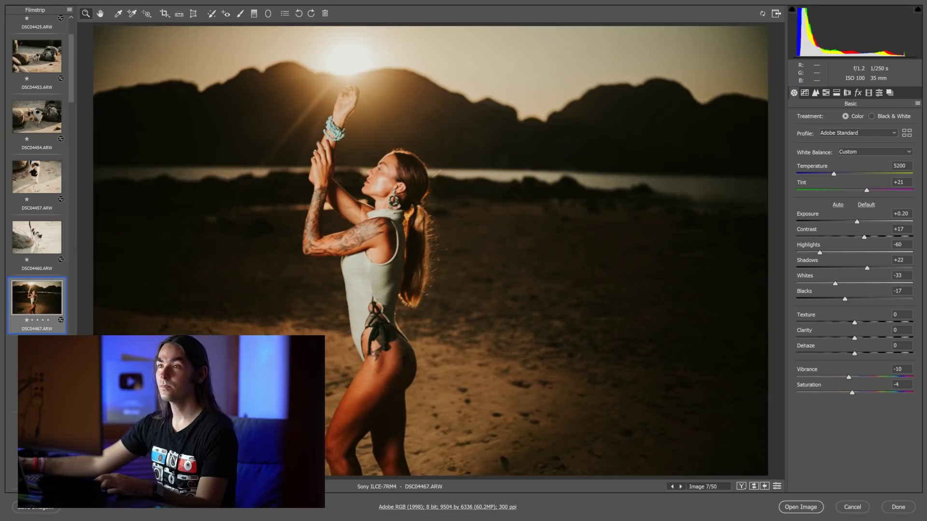
key("Down")
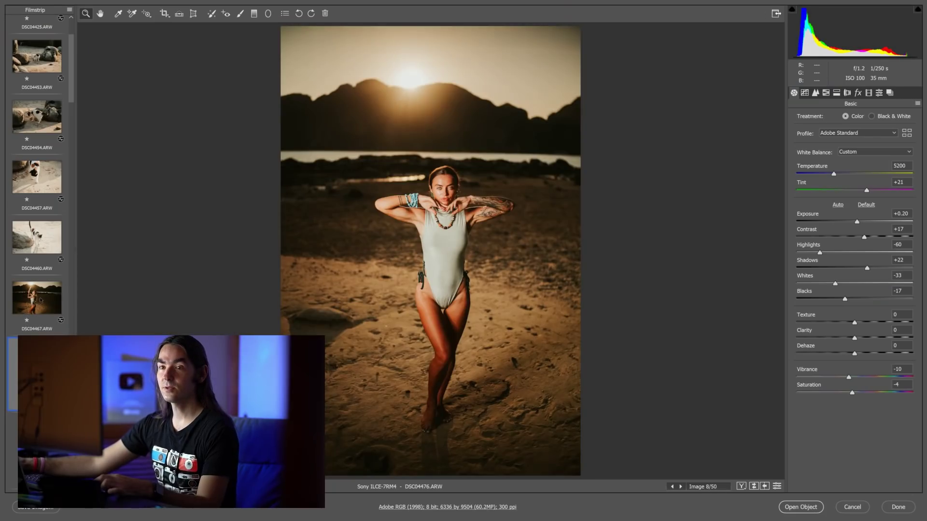
left_click(41, 300, "ctrl")
type("+70")
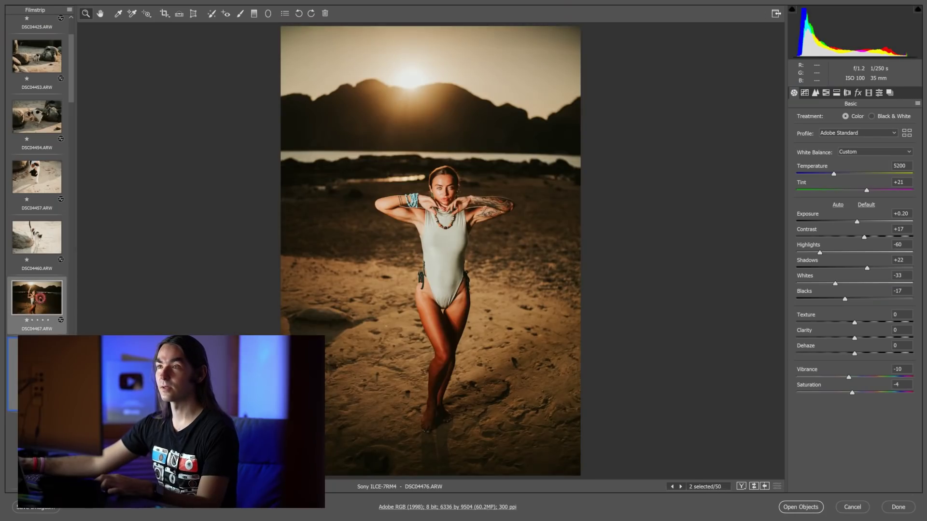
left_click(895, 268)
left_click(859, 222)
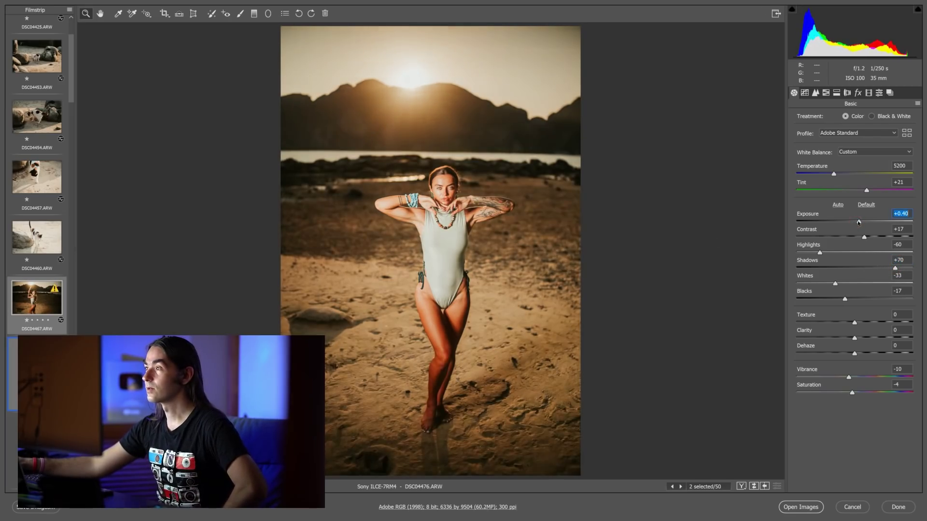
left_click_drag(811, 252, 805, 252)
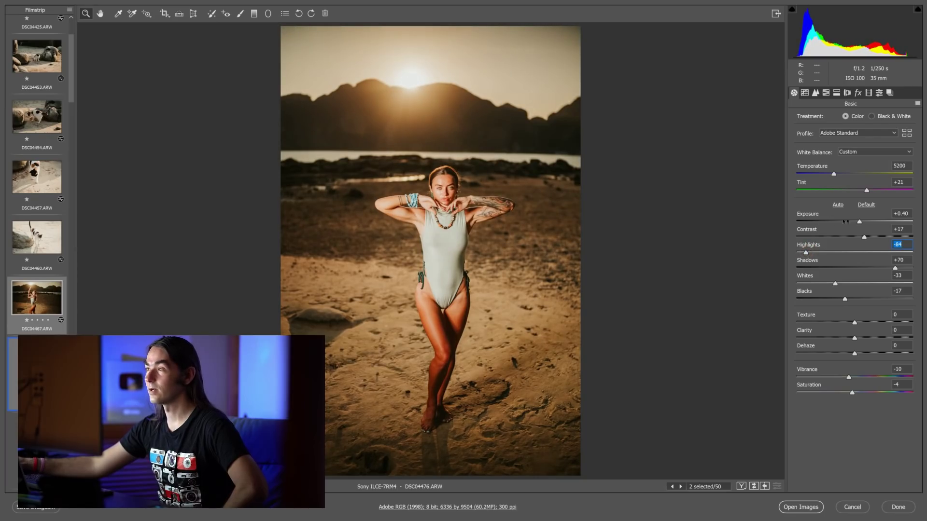
left_click_drag(859, 222, 860, 223)
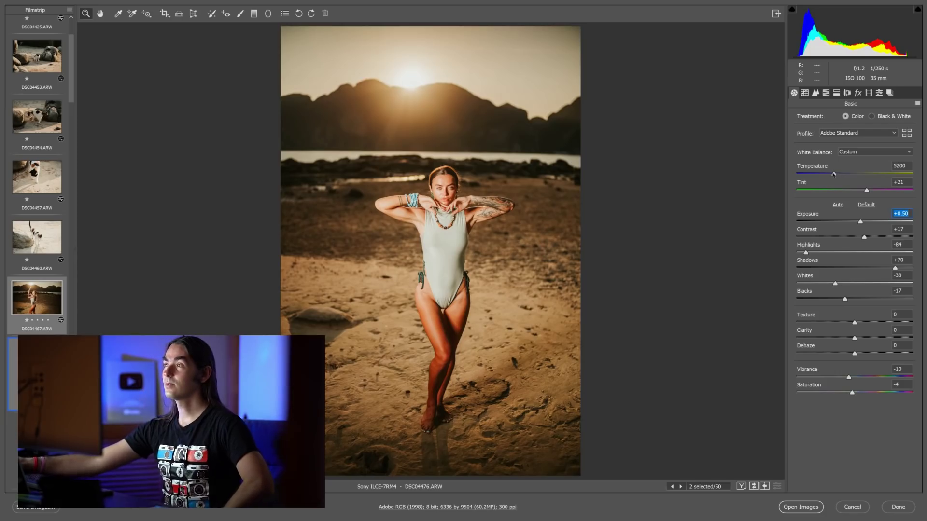
left_click_drag(833, 174, 829, 175)
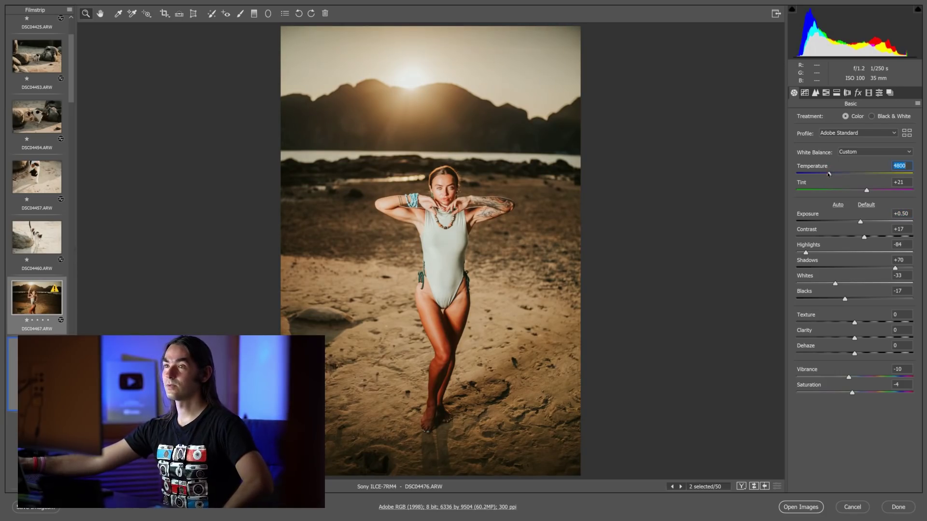
- Browse DSC04467, DSC04509, DSC04516 and DSC04525 in the filmstrip
left_click(37, 298)
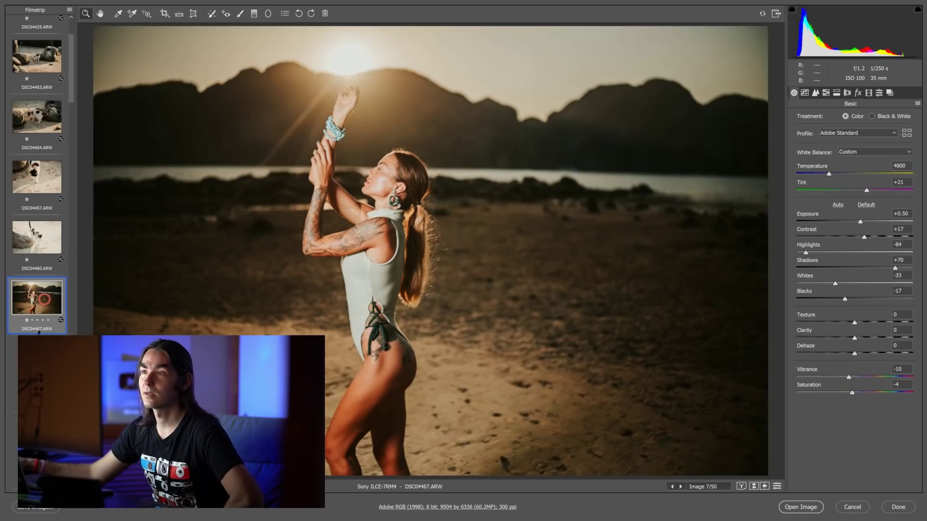
scroll(36, 193, "down", 2)
scroll(37, 193, "down", 2)
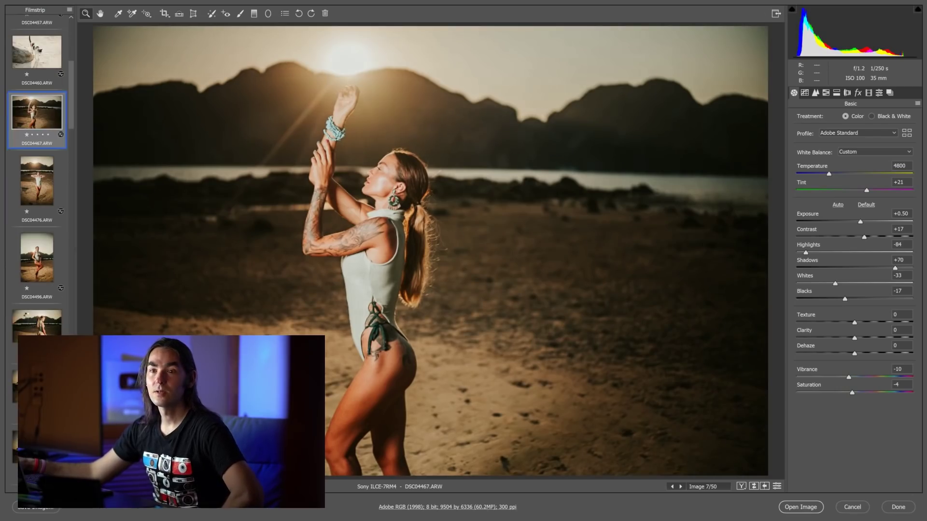
left_click(36, 328)
scroll(37, 193, "down", 1)
scroll(37, 193, "down", 1)
scroll(37, 193, "down", 1)
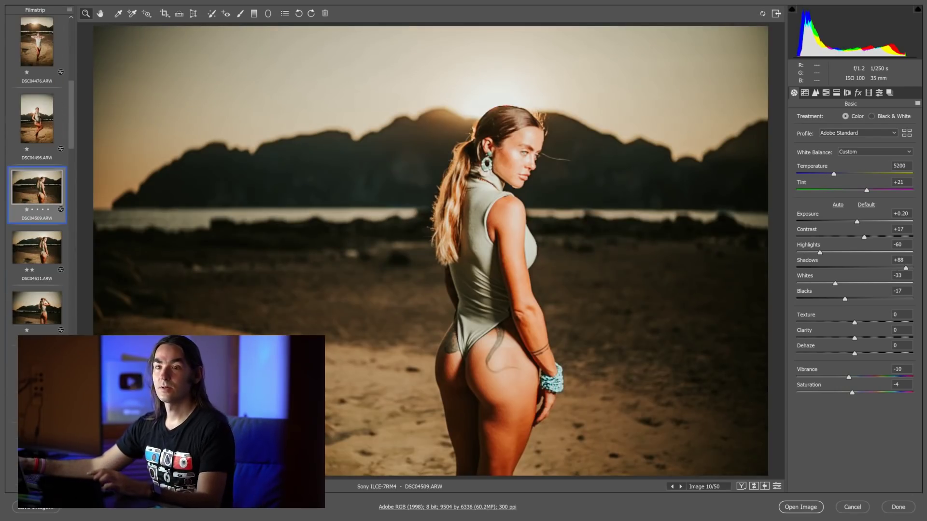
left_click(38, 297)
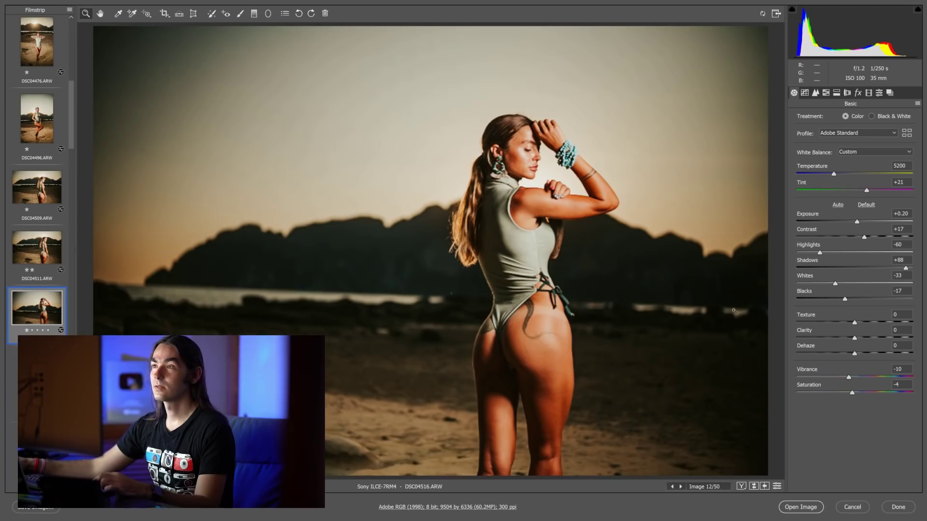
scroll(37, 193, "down", 2)
left_click(36, 284)
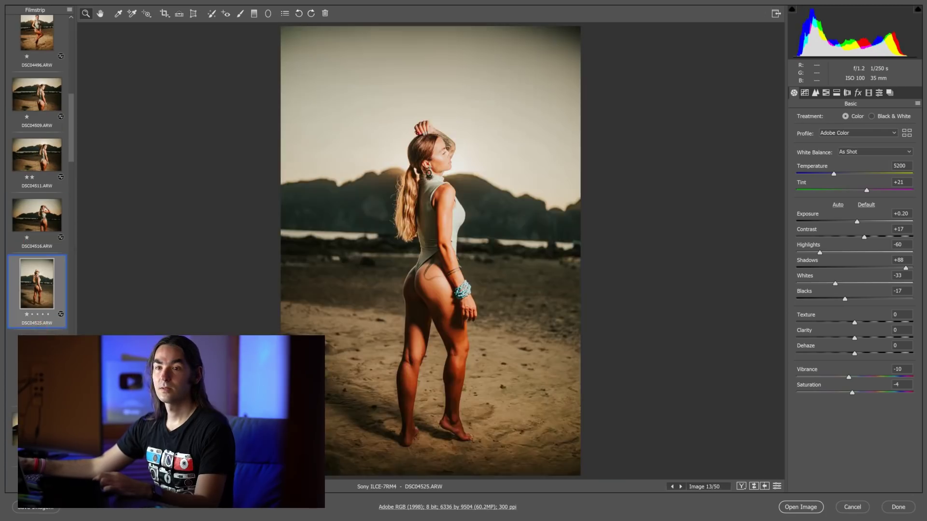
- Select the kneeling straw-hat frames DSC04552 and DSC04559 together
left_click(37, 367)
scroll(24, 323, "down", 1)
scroll(25, 322, "down", 2)
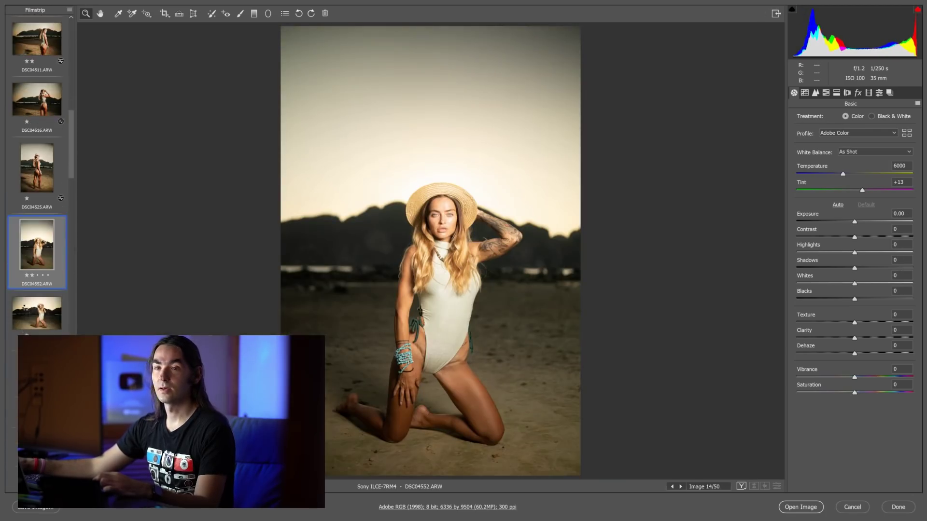
left_click(37, 314, "ctrl")
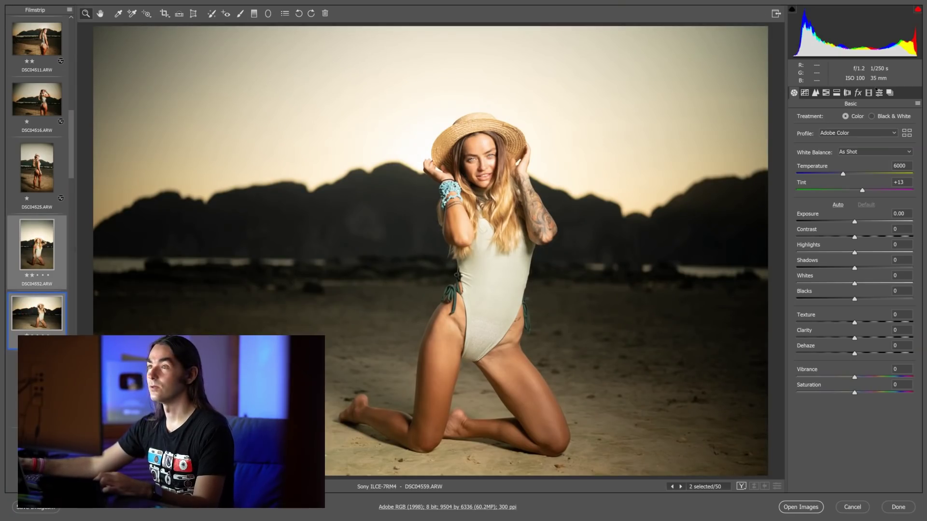
- Preview the ilko-mu, ilko-sea, ilko-as-01 and Neutral presets on both frames
left_click(879, 92)
left_click(824, 368)
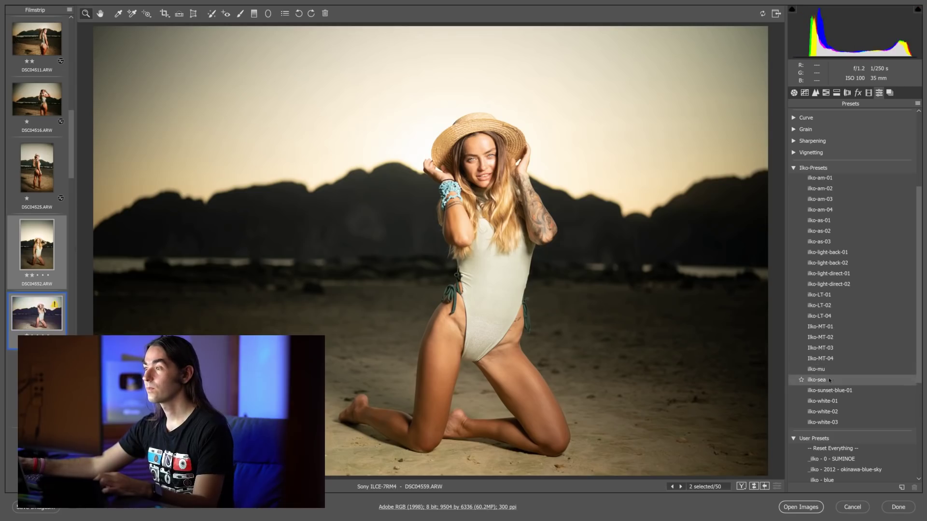
left_click(824, 379)
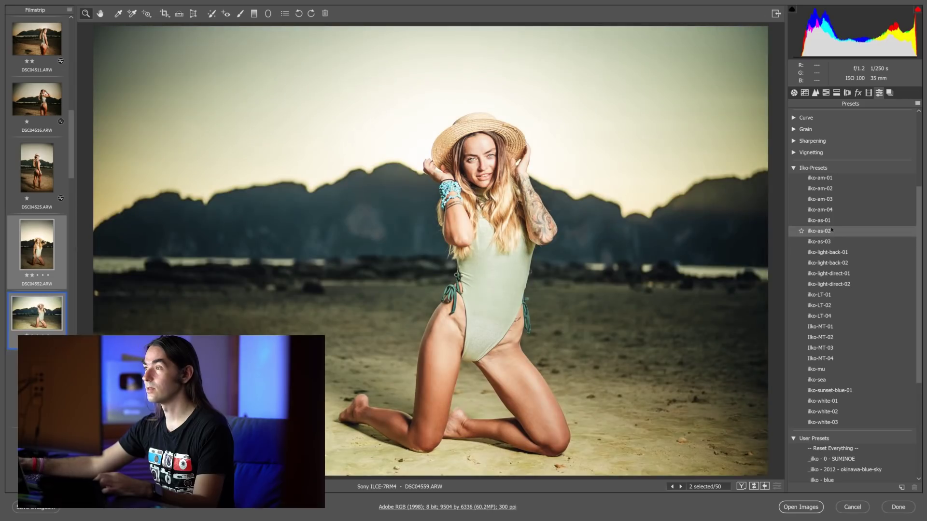
left_click(820, 220)
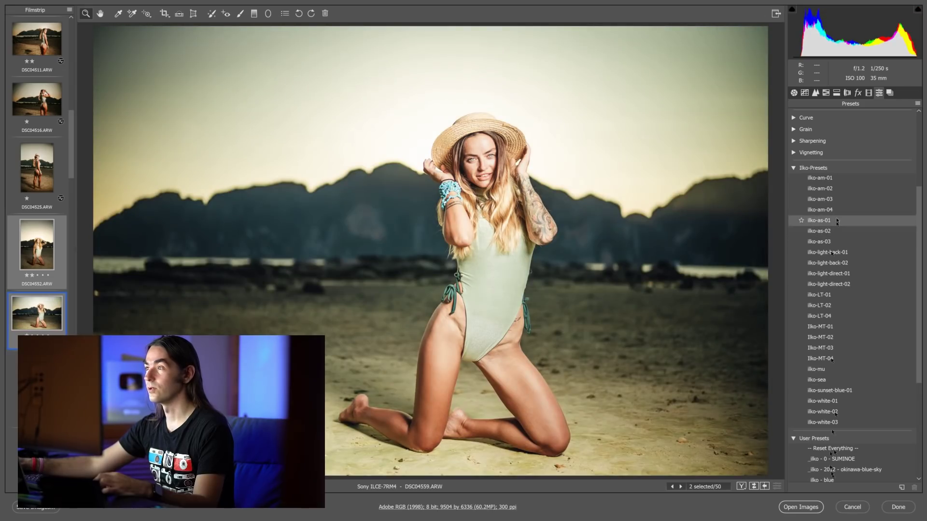
scroll(837, 289, "down", 3)
scroll(837, 362, "down", 3)
left_click(815, 408)
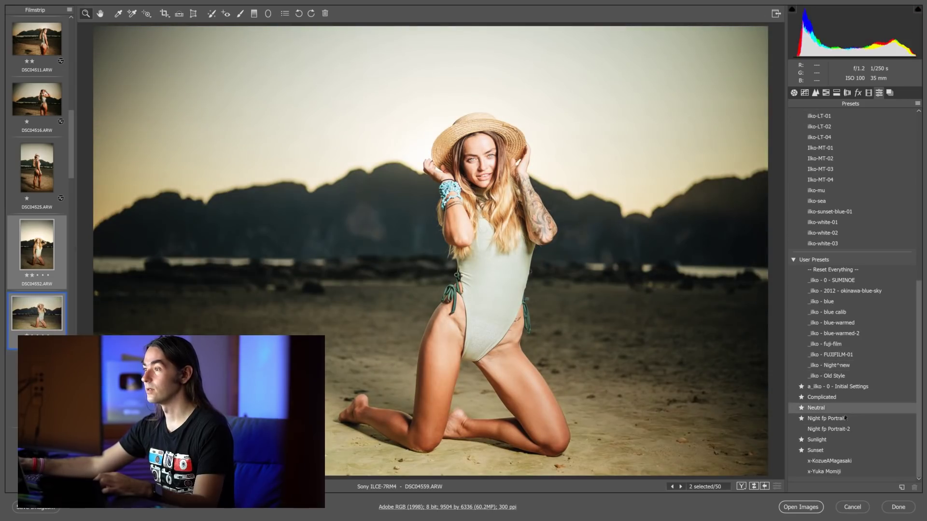
- Compare x-Yuka Momiji, x-KozueAMagasaki and _ilko - Old Style, then apply the night-style preset
left_click(828, 471)
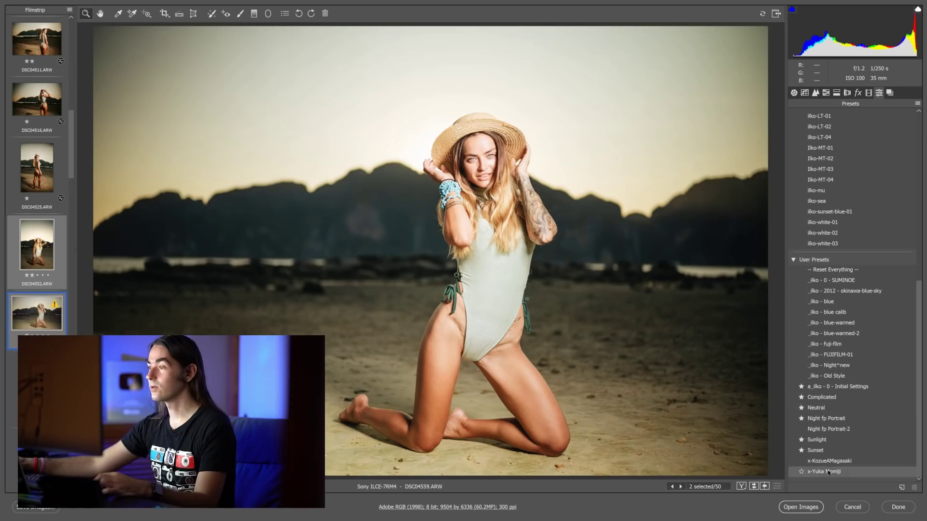
left_click(841, 462)
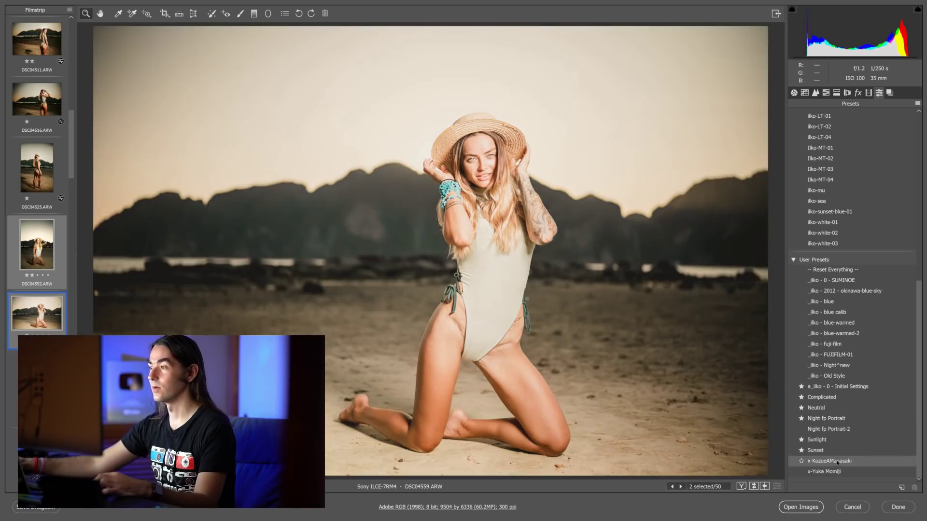
left_click(836, 472)
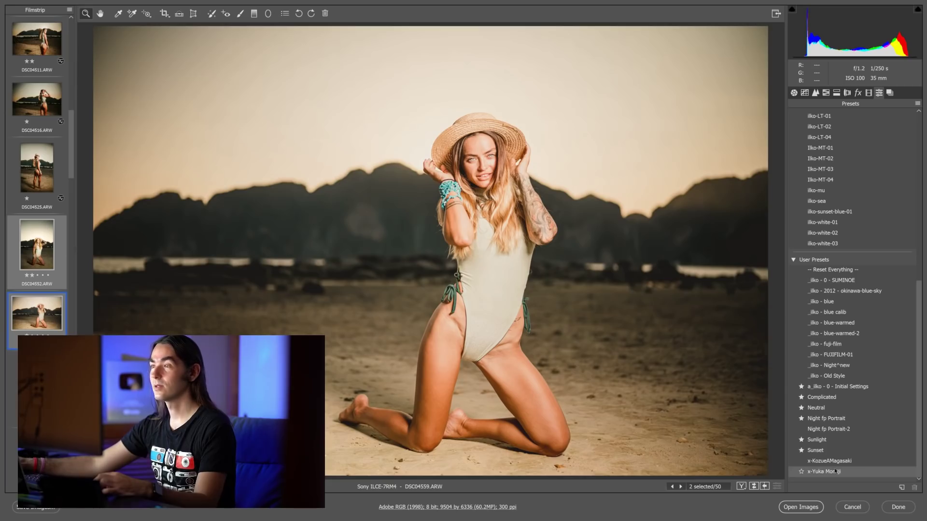
left_click(839, 376)
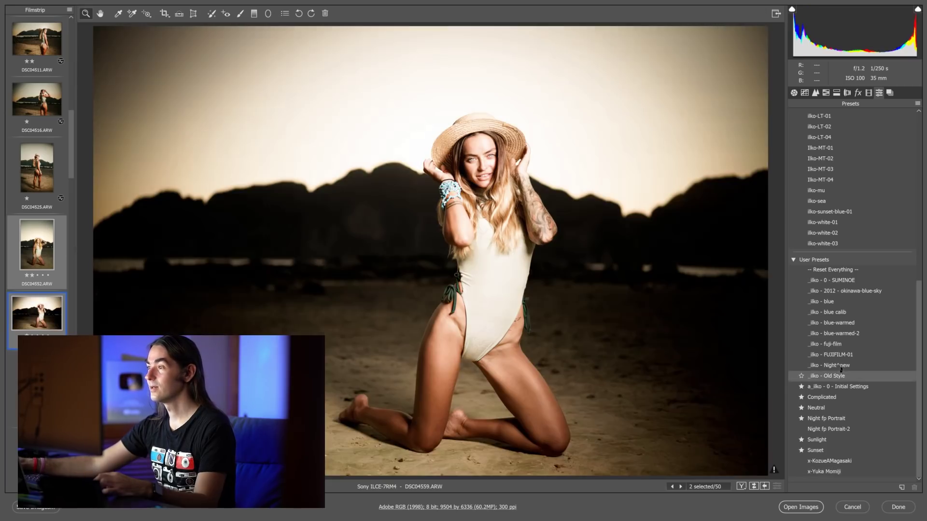
left_click(842, 366)
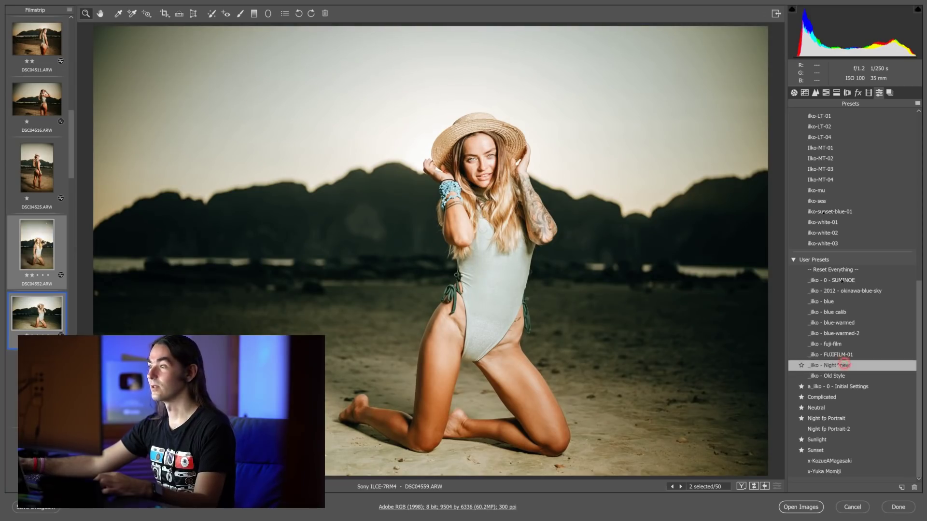
- Lower Highlights to -83 and lift Shadows to +63, then advance to DSC04587
key("ctrl+alt+1")
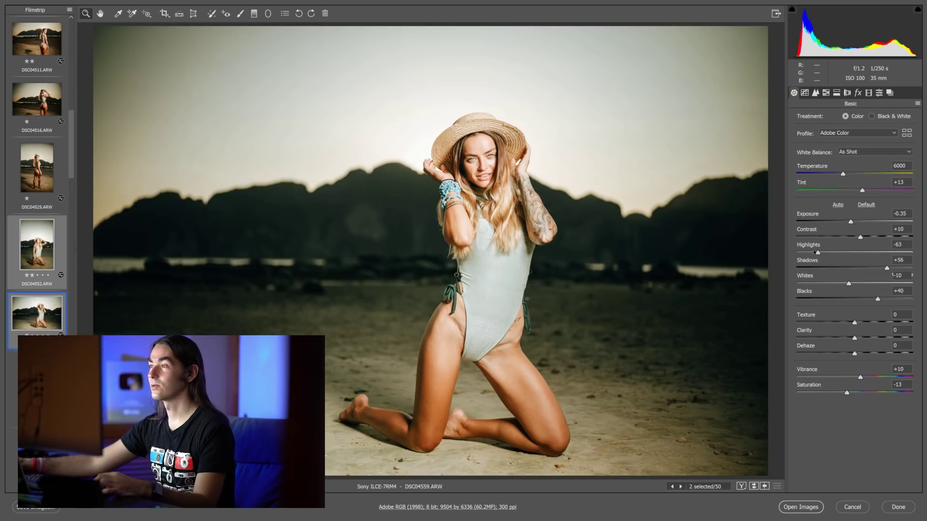
left_click_drag(817, 253, 807, 253)
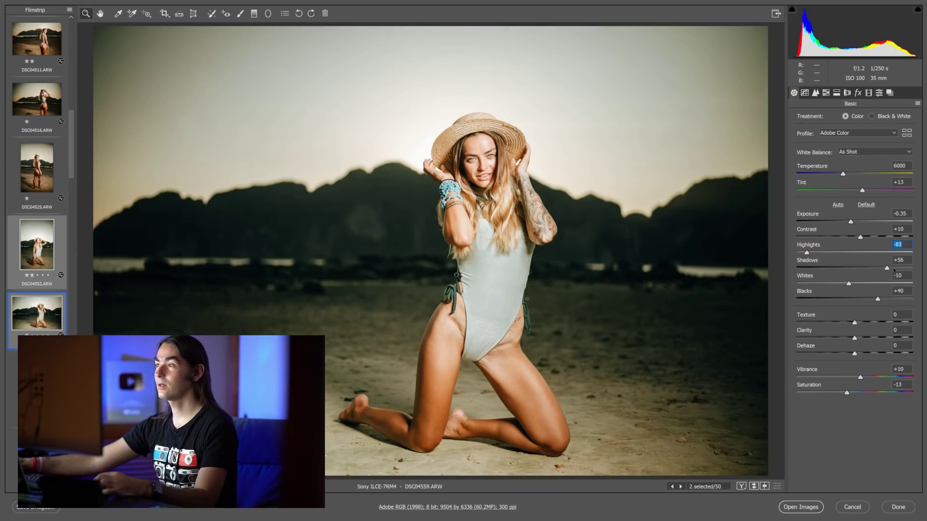
left_click_drag(886, 268, 891, 268)
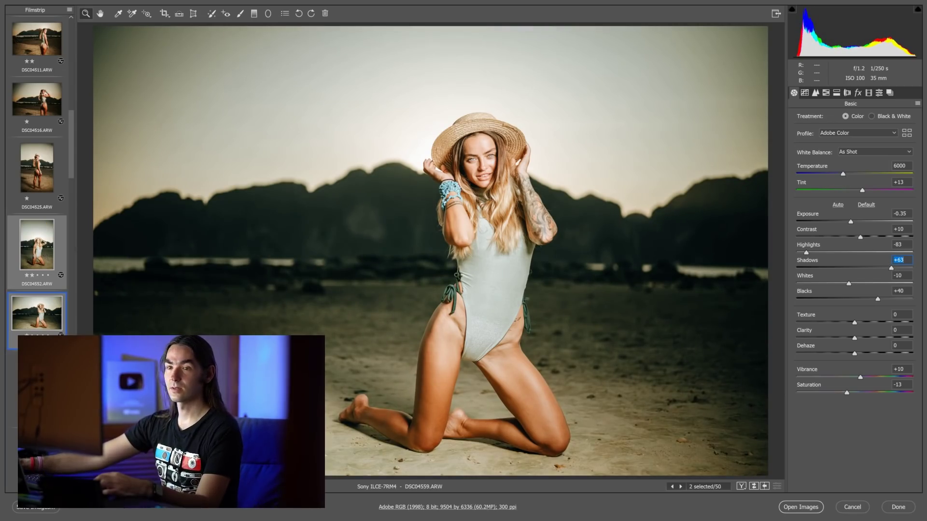
key("Down")
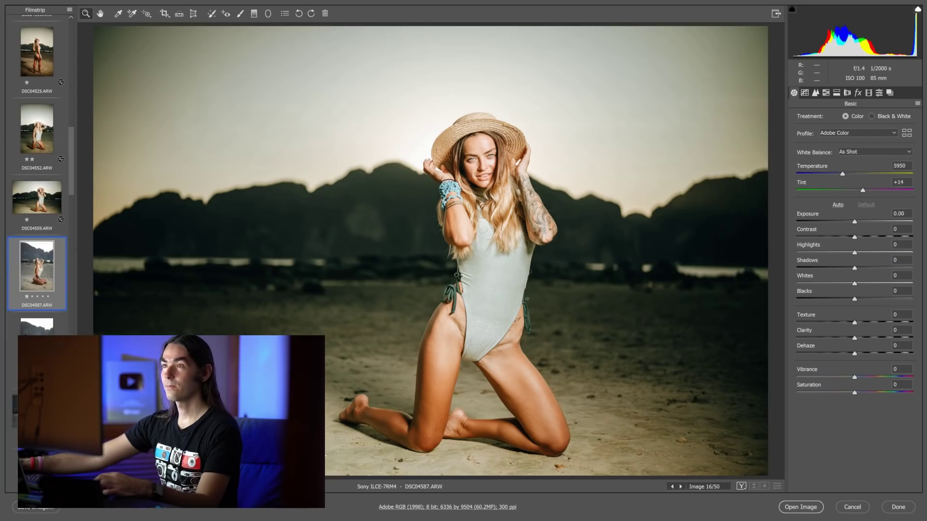
- Extend the selection to three frames, stepping through DSC04603 and DSC04628
key("Down")
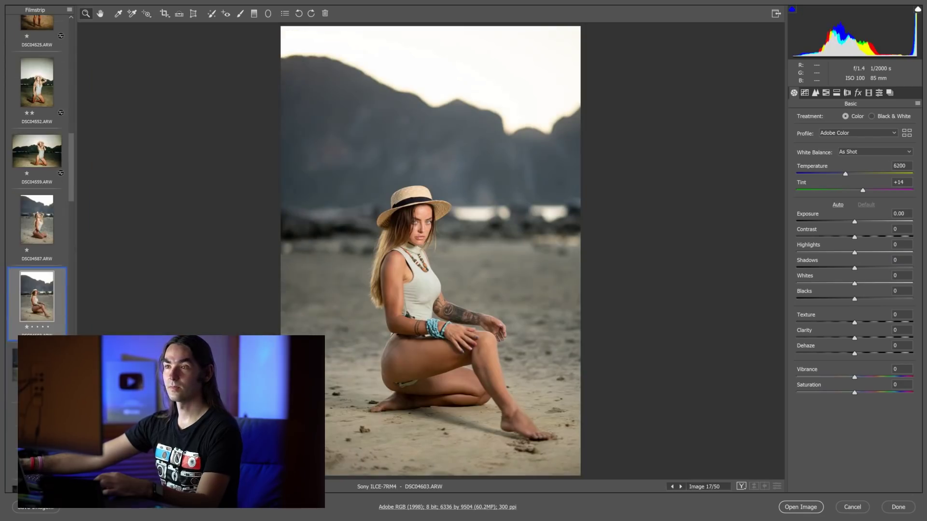
key("Down")
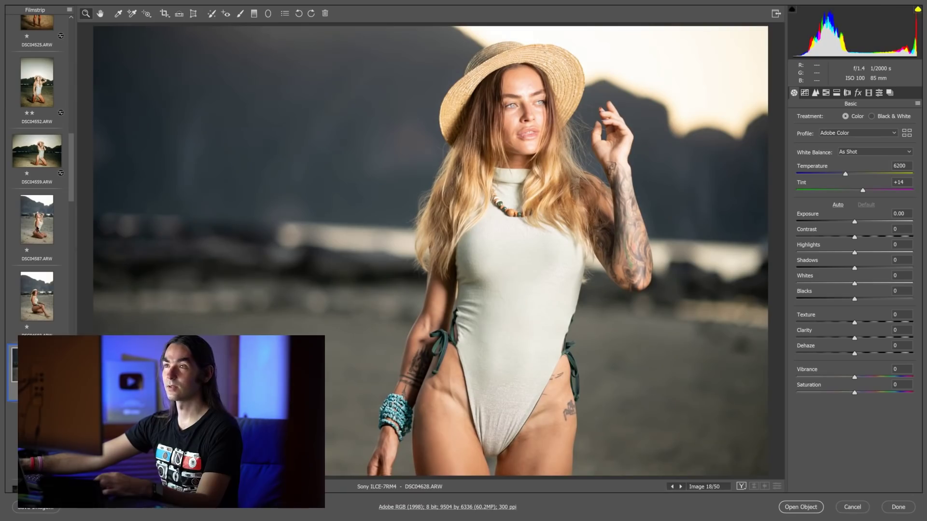
key("shift+Up")
key("shift+Up")
- Give the three frames blacks -57, shadows +28, highlights -14, clarity +2, saturation +5, then view DSC04587
left_click_drag(854, 298, 830, 299)
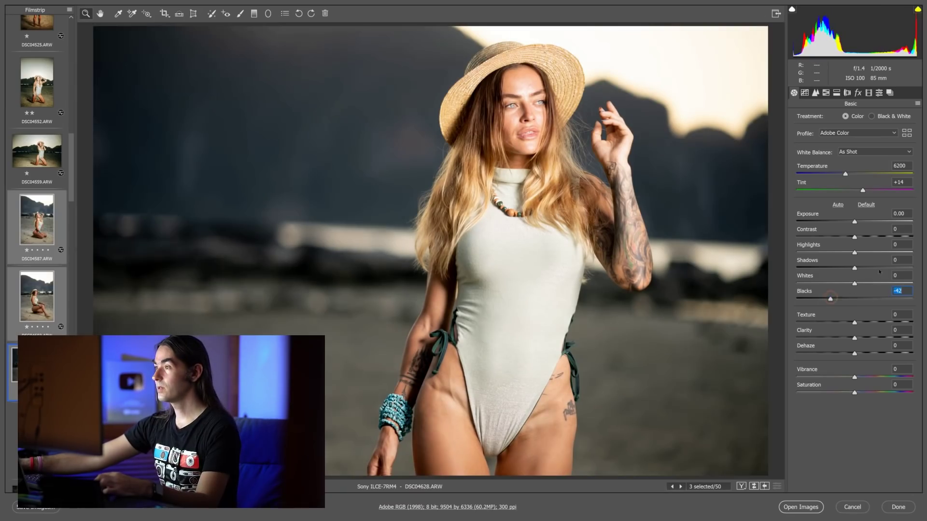
mouse_move(850, 268)
left_mouse_down()
mouse_move(866, 267)
mouse_move(846, 252)
left_mouse_up()
left_click_drag(830, 299, 826, 299)
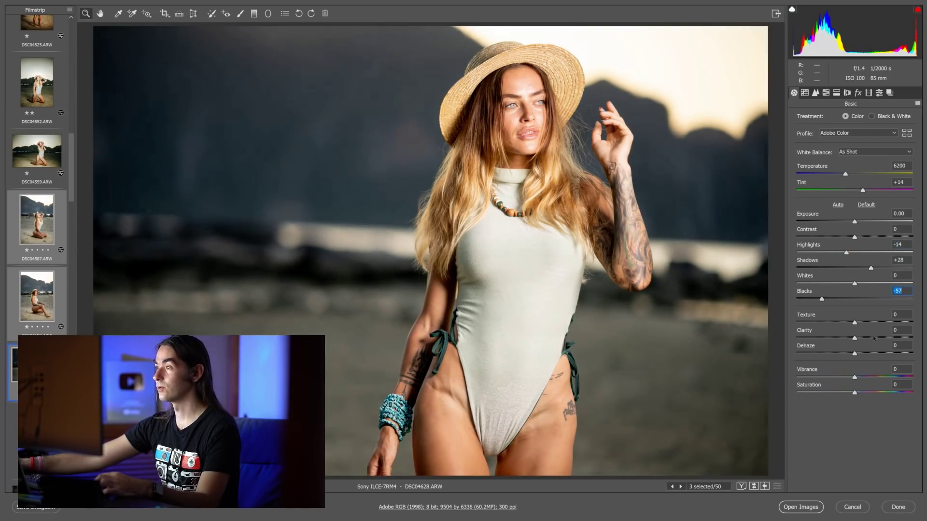
left_click_drag(855, 338, 857, 340)
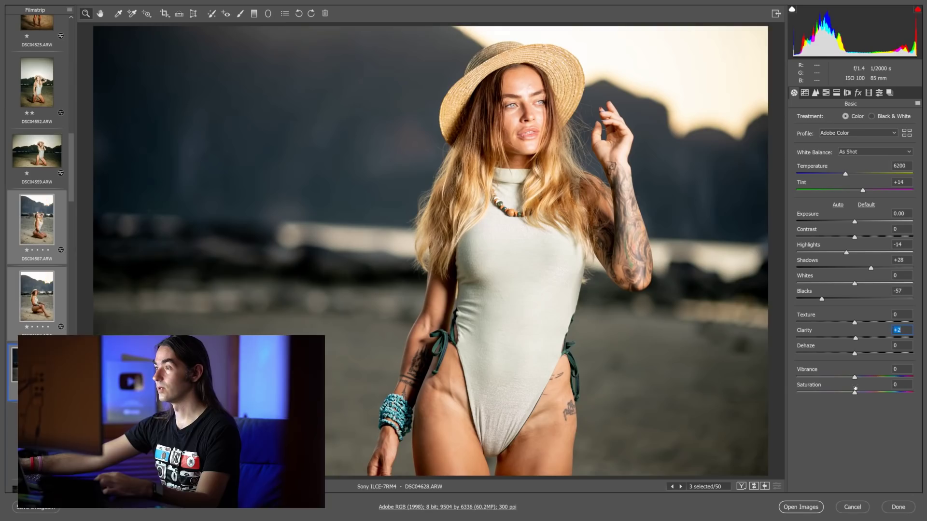
left_click_drag(855, 393, 858, 392)
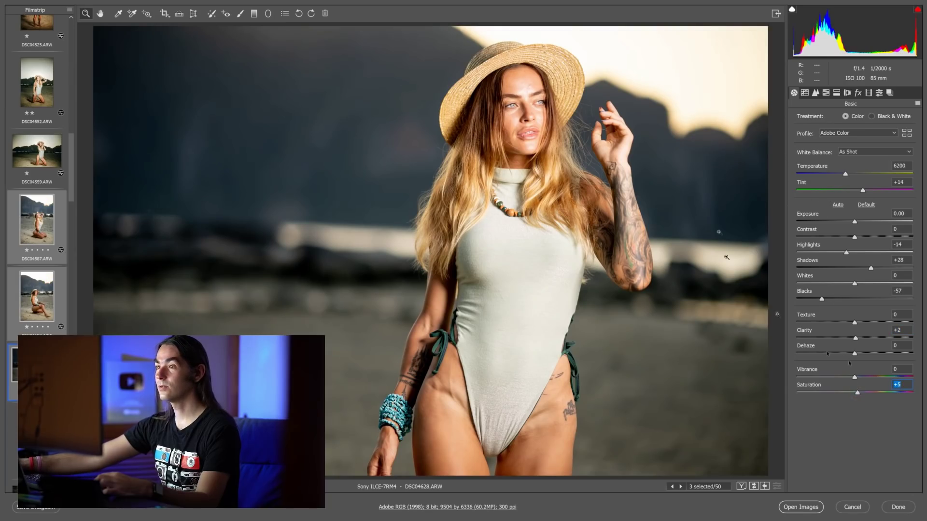
left_click(37, 251)
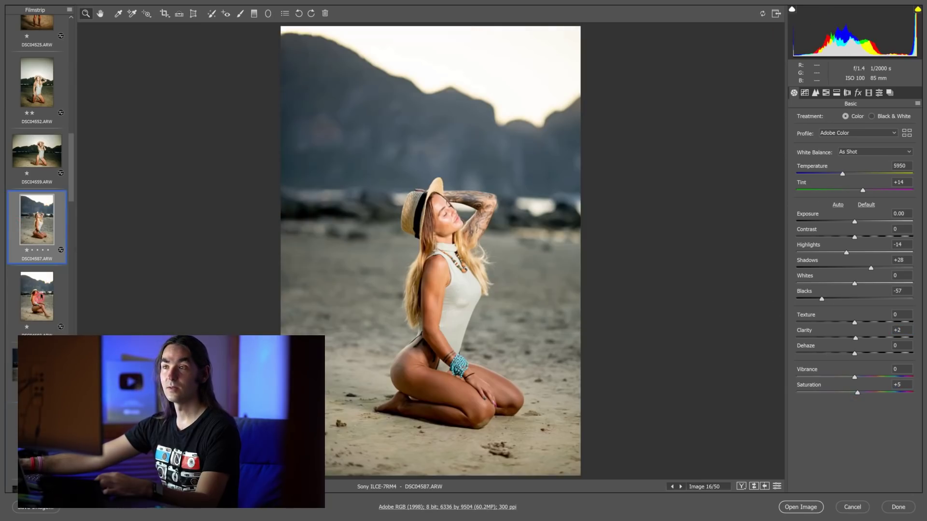
- Browse the filmstrip and settle on the night portrait DSC04696
left_click(40, 295)
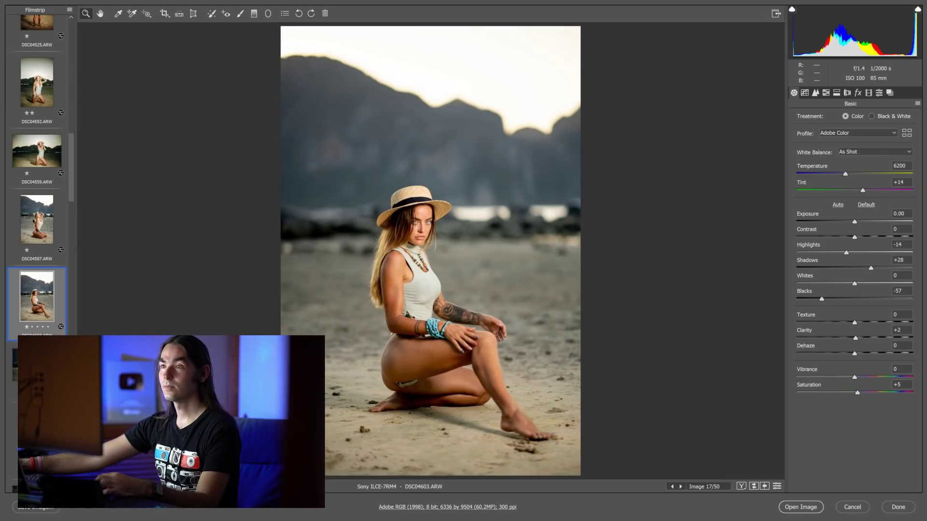
left_click(37, 441)
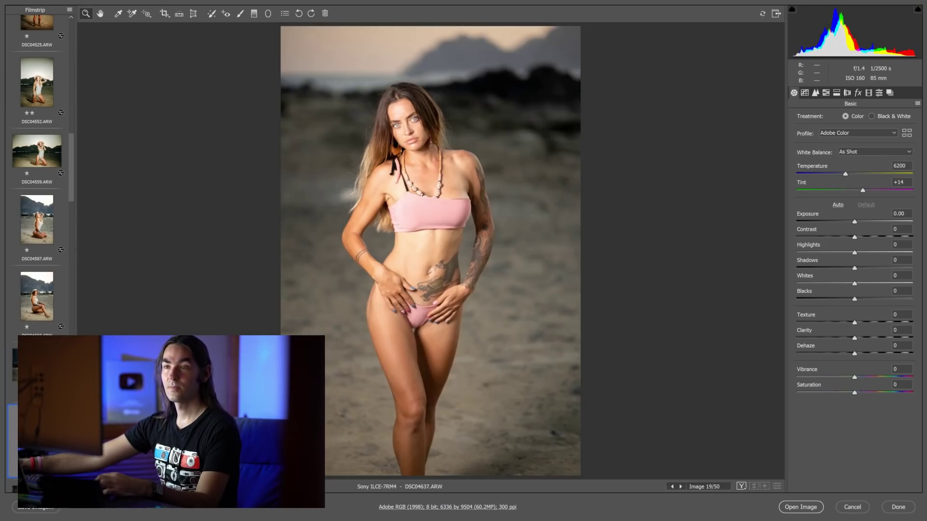
scroll(36, 174, "down", 6)
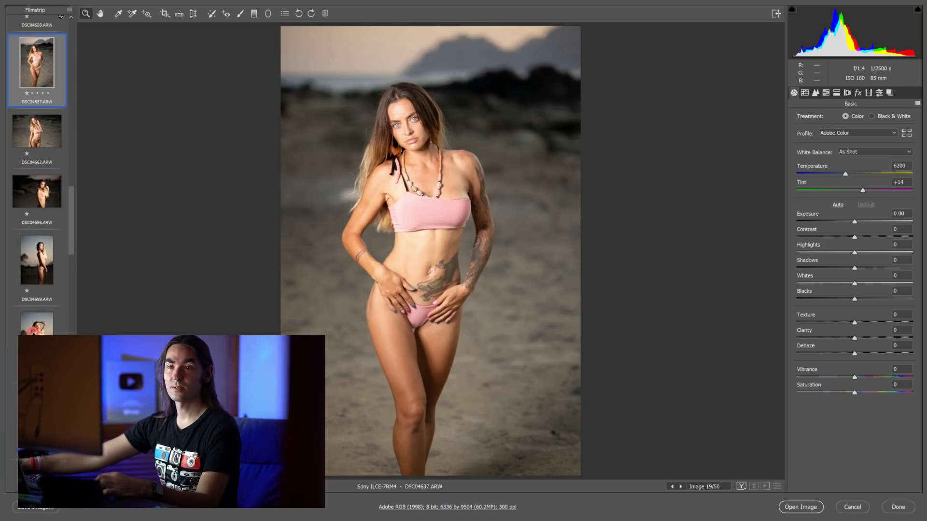
left_click(37, 191)
left_click(40, 262)
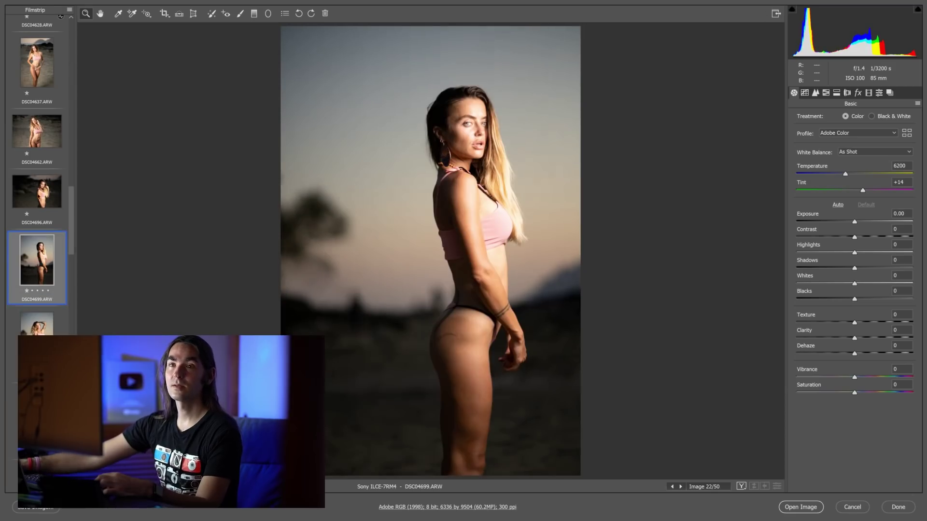
key("Left")
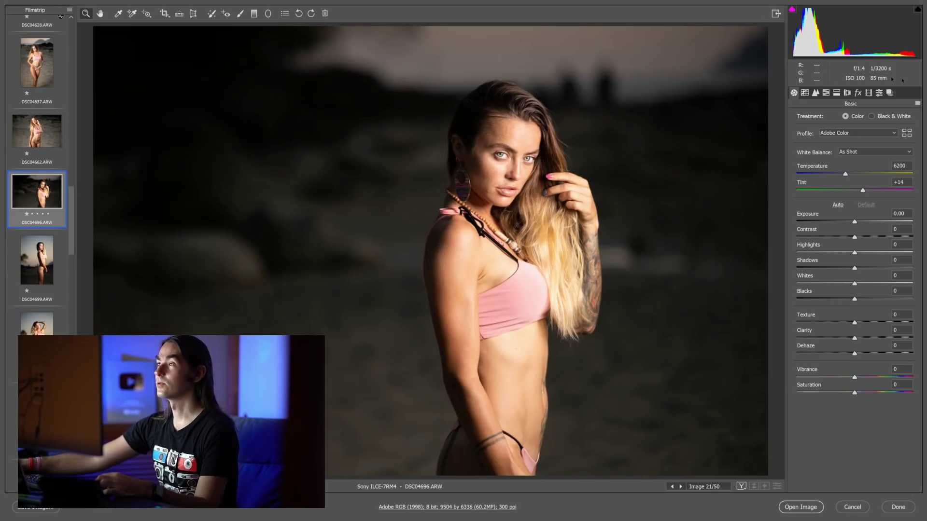
- Apply the ilko-as-02 preset to DSC04696
left_click(878, 93)
left_click(826, 302)
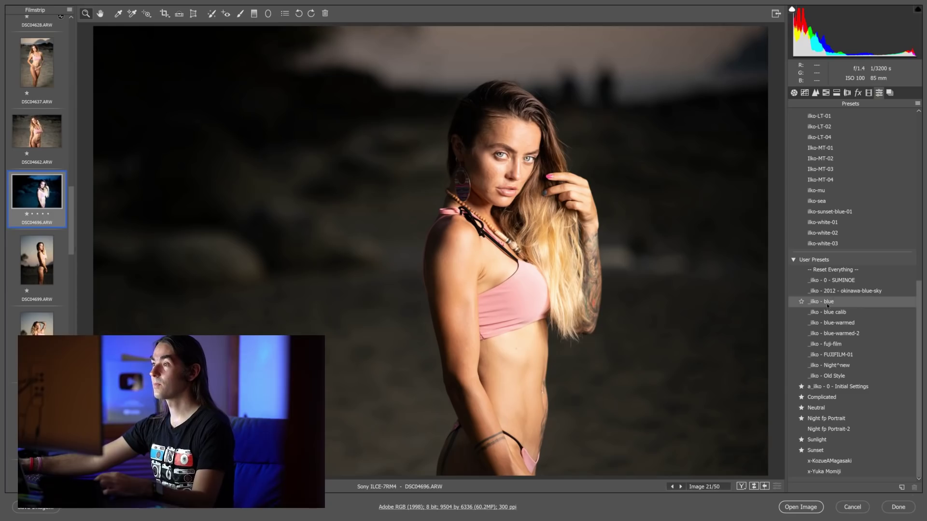
scroll(827, 304, "up", 3)
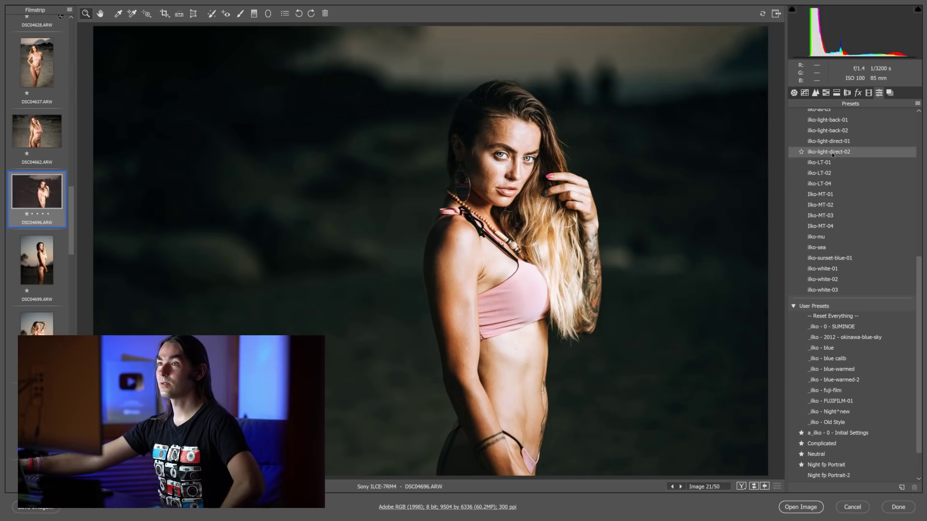
scroll(833, 157, "up", 3)
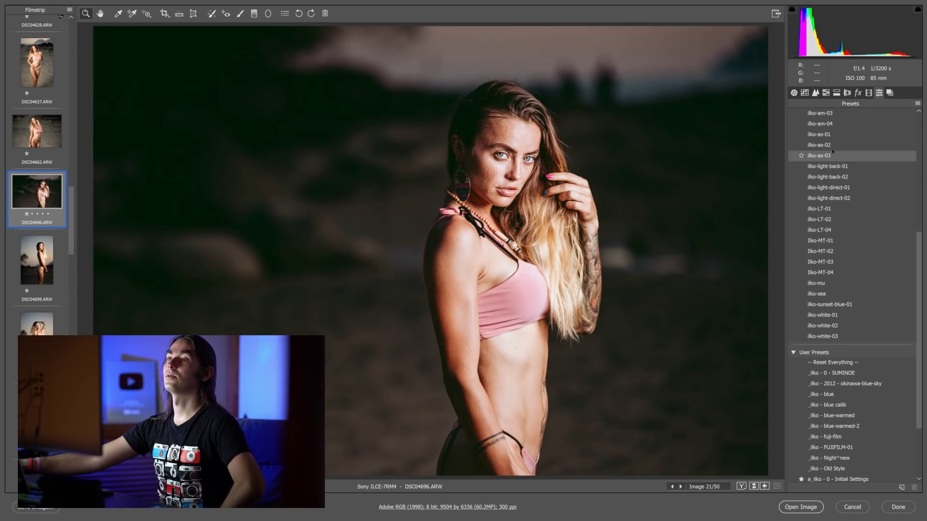
left_click(832, 149)
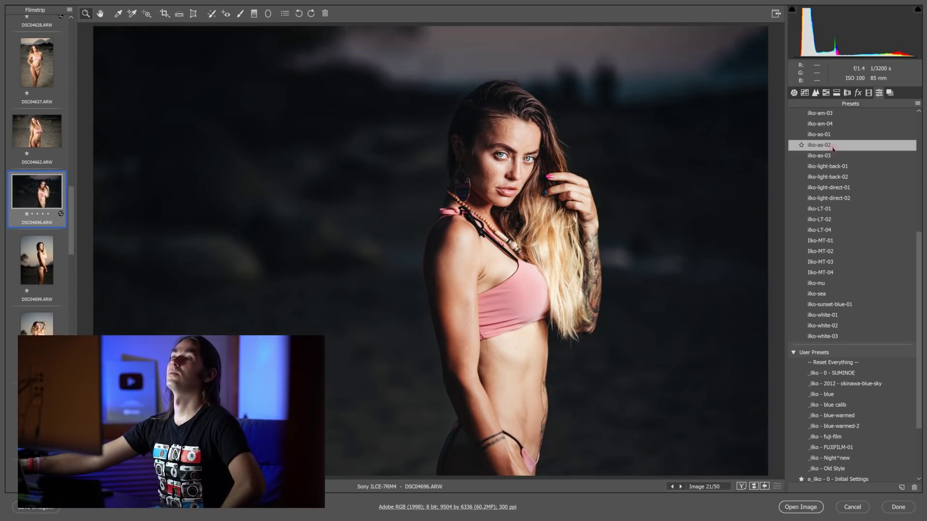
- Raise exposure, pull highlights further down, and reduce the Detail sharpening amount
left_click(794, 93)
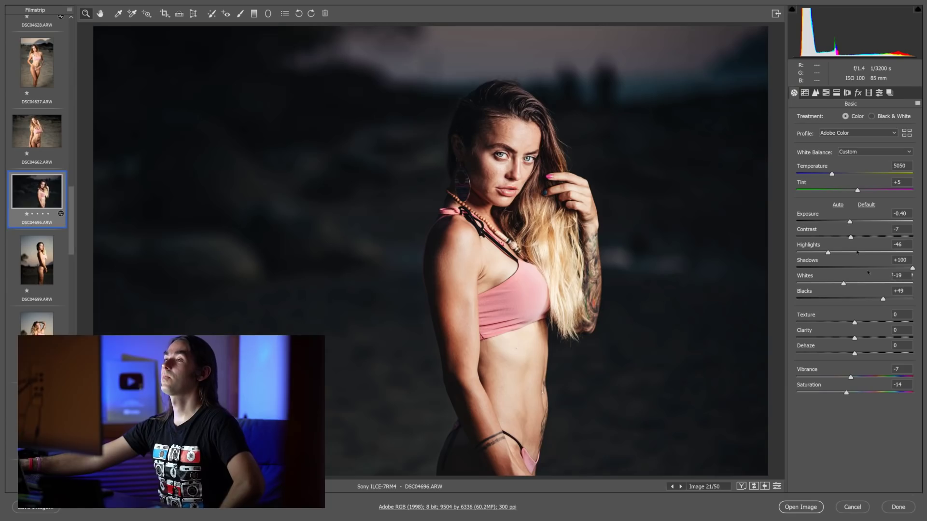
left_click_drag(850, 222, 857, 221)
mouse_move(828, 253)
left_mouse_down()
mouse_move(805, 253)
mouse_move(815, 253)
left_mouse_up()
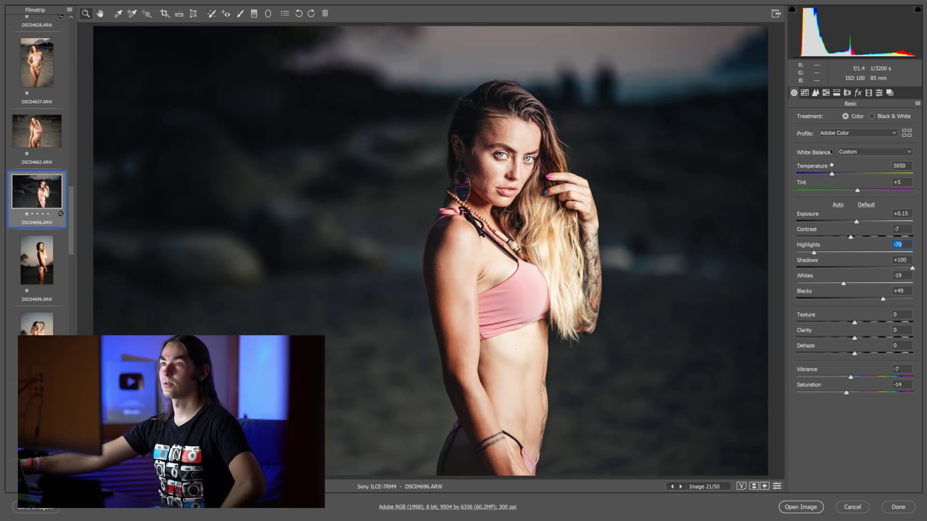
left_click(815, 93)
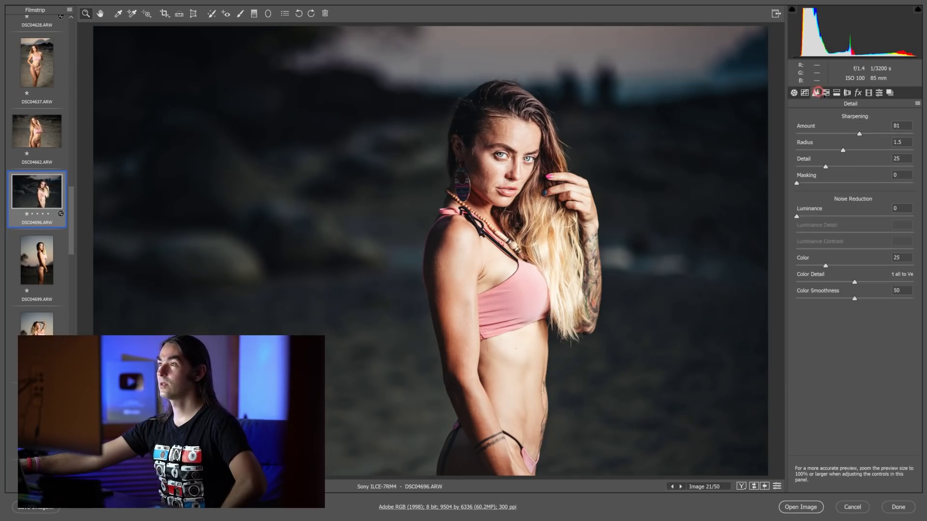
left_click(817, 135)
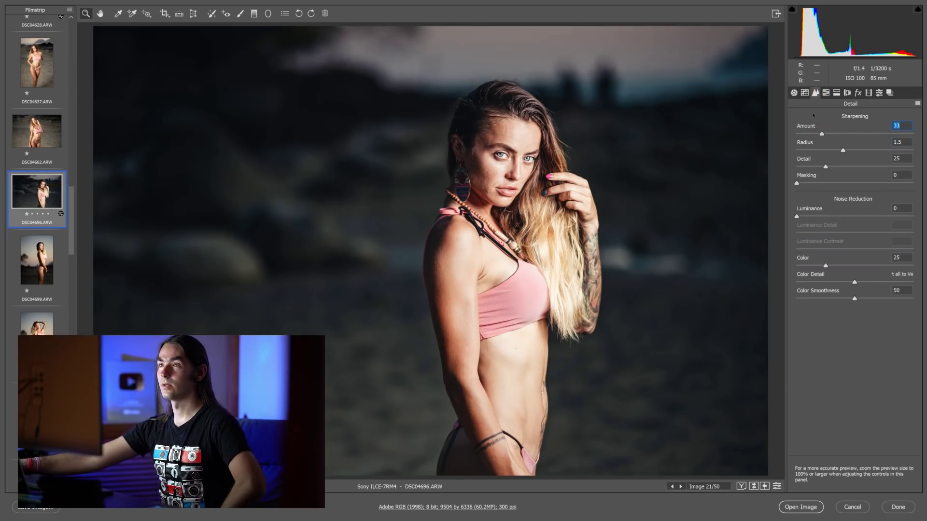
left_click(793, 93)
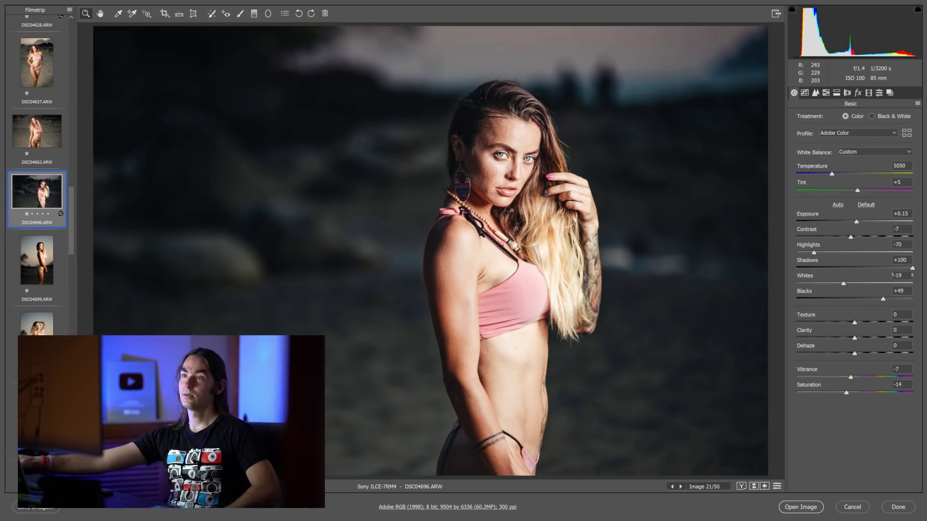
- Zoom in to check the face and eyes, then set exposure +0.25 and highlights -72 before moving to DSC04699
left_click(511, 211)
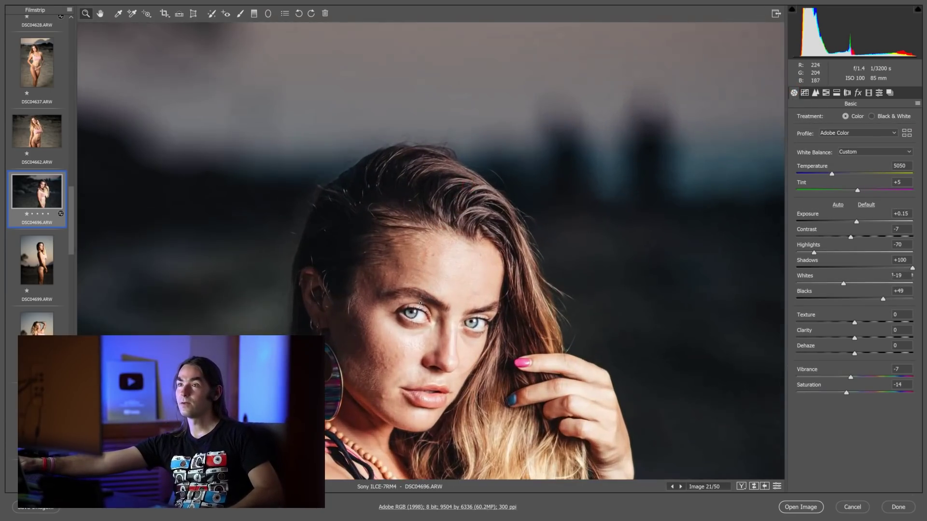
left_click(413, 315)
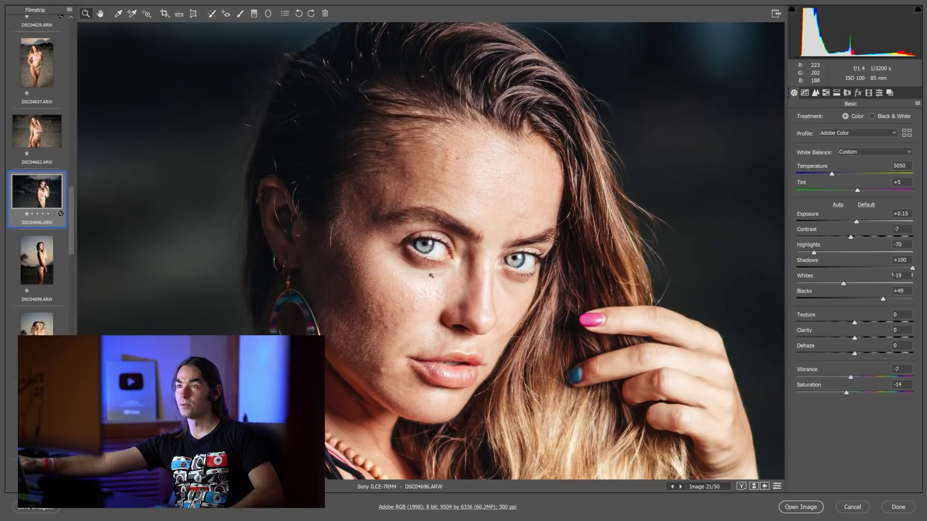
left_click(416, 252)
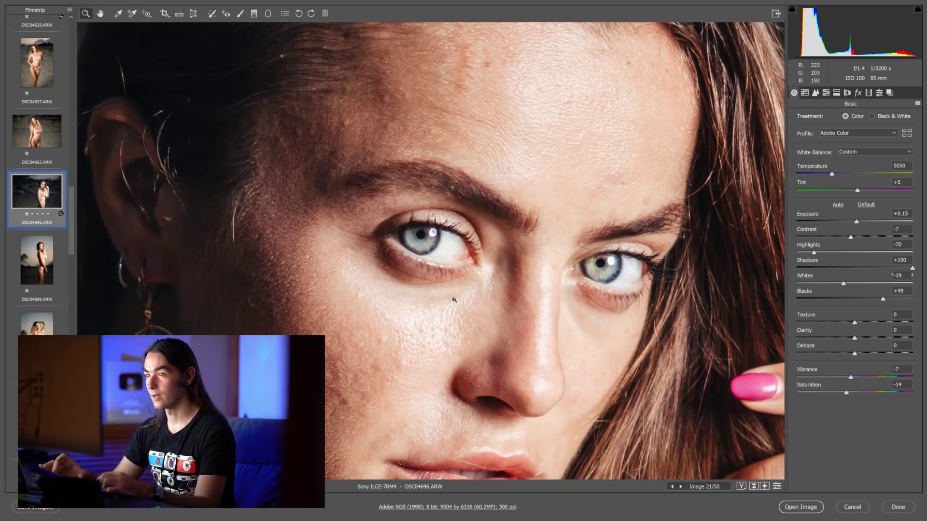
key("ctrl+0")
key("ctrl+0")
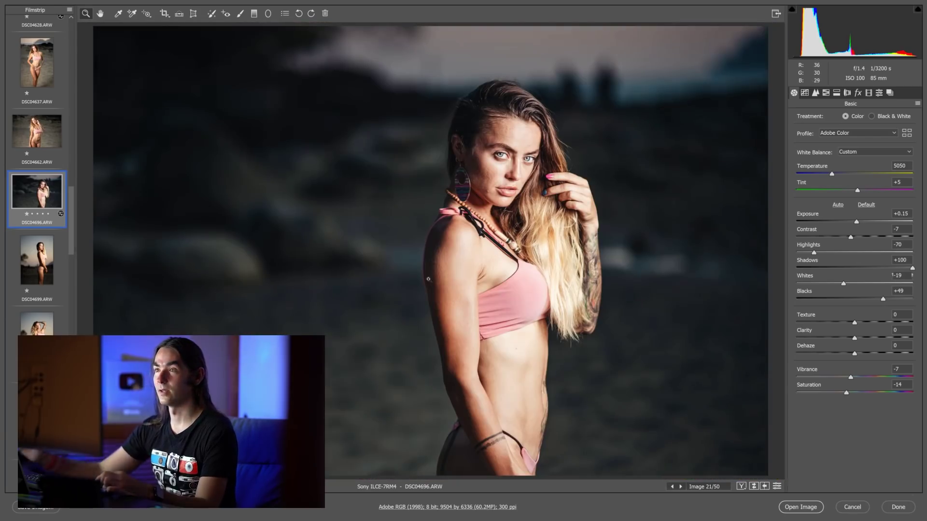
left_click_drag(855, 222, 857, 222)
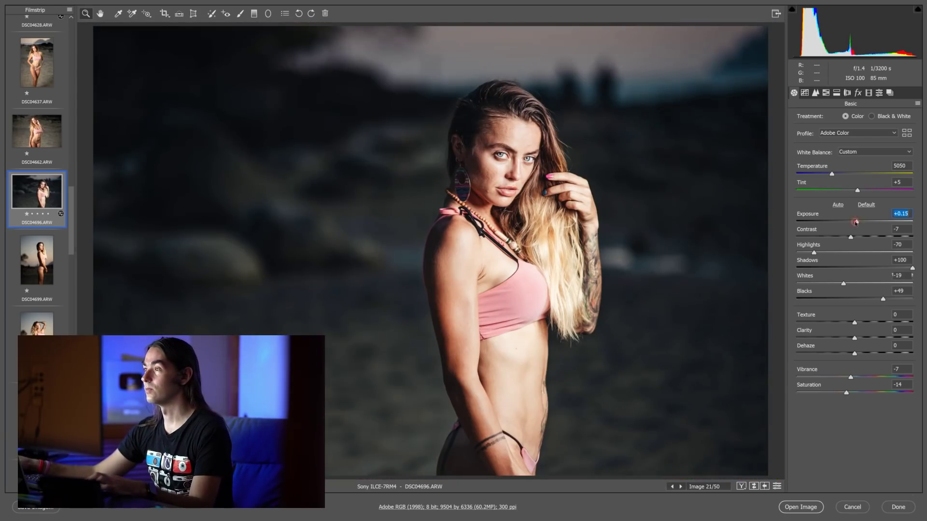
left_click_drag(814, 253, 812, 253)
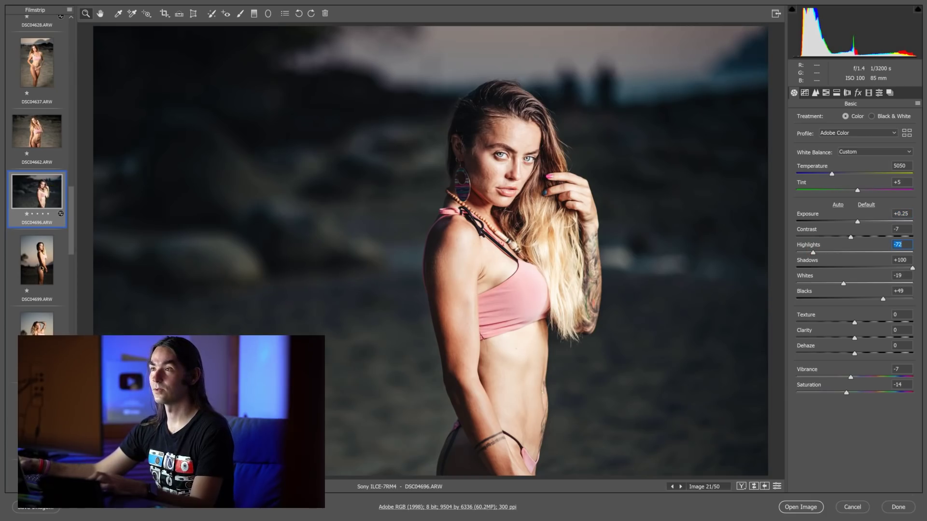
left_click(39, 264)
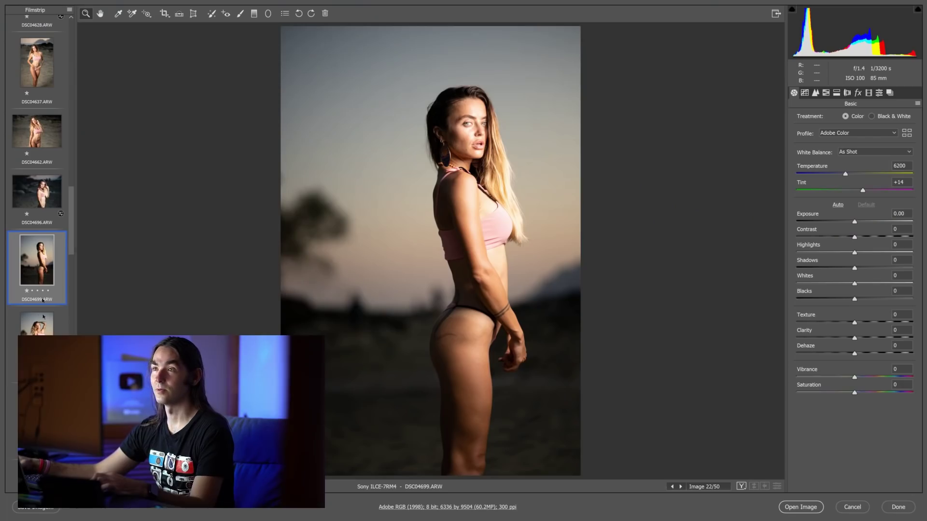
- Select DSC04699 plus the next two photos and apply the ilko-as-02 preset
left_click(43, 317)
key("Up")
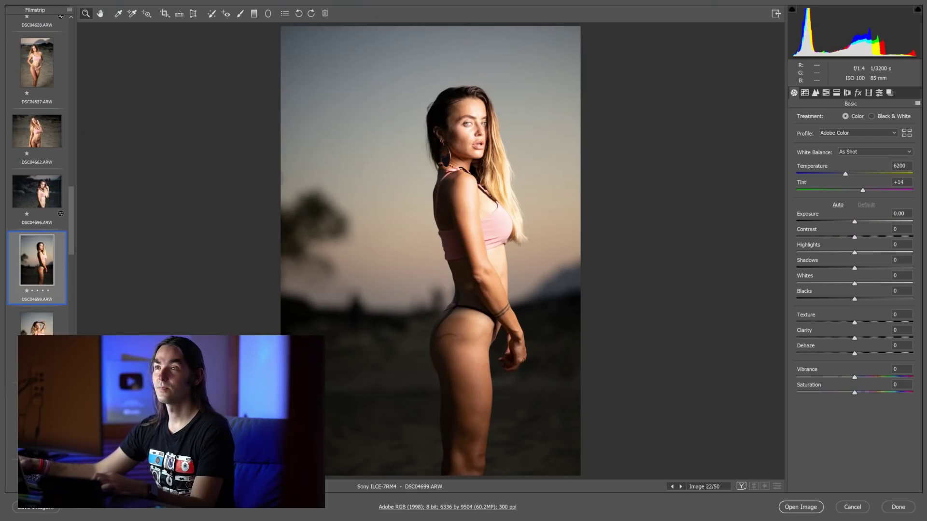
key("shift+Down")
key("shift+Down")
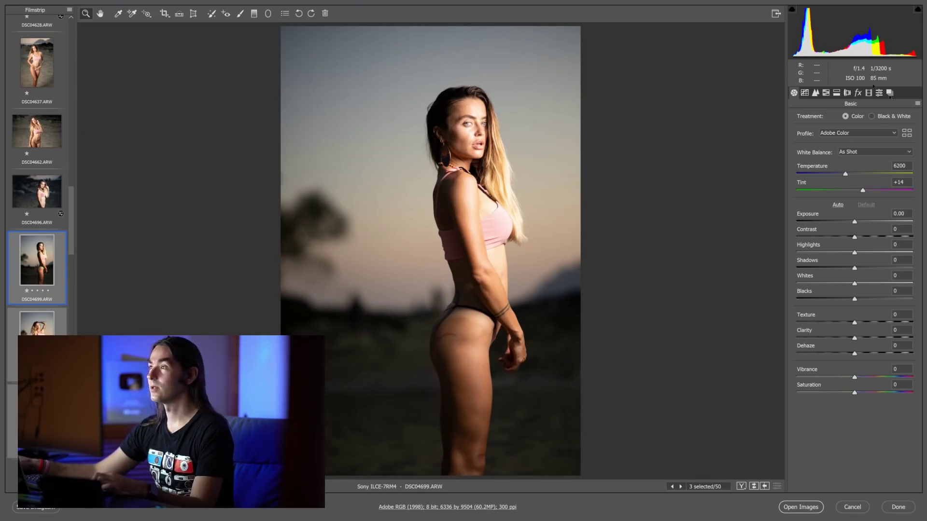
left_click(879, 92)
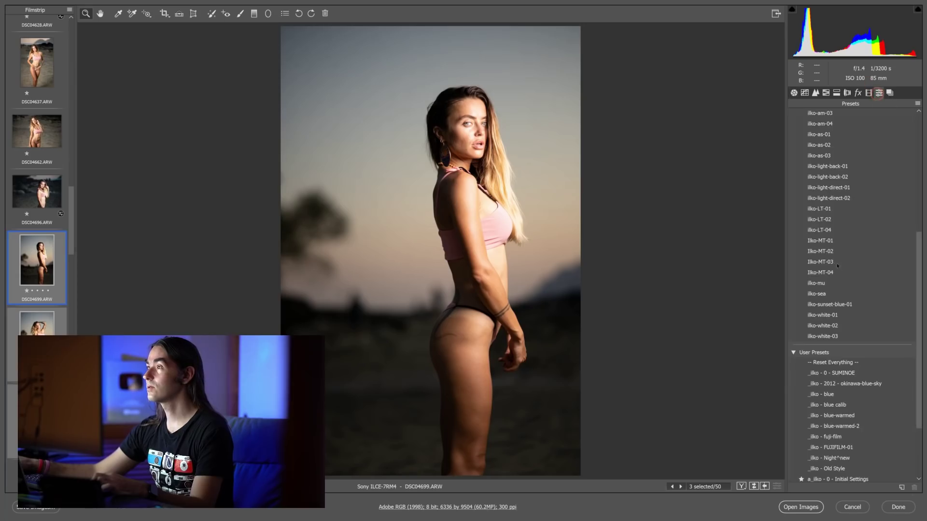
left_click(825, 150)
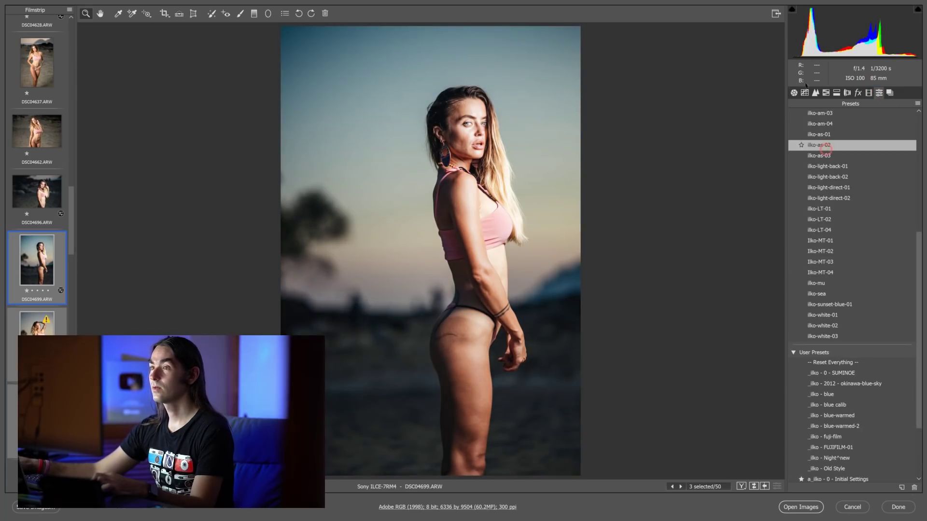
- Set highlights -63 and blacks +42, review the sharpening settings, then go to DSC04708
left_click(794, 93)
left_click(818, 253)
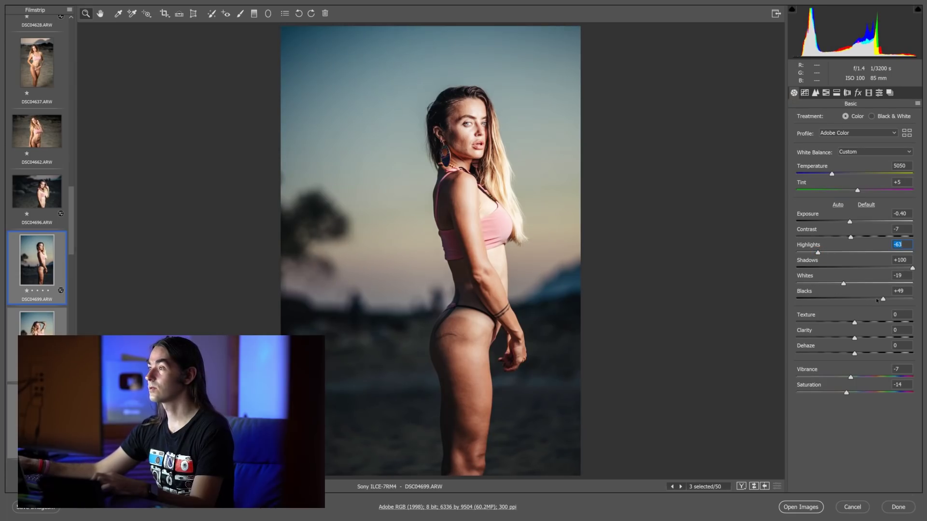
left_click_drag(882, 299, 878, 300)
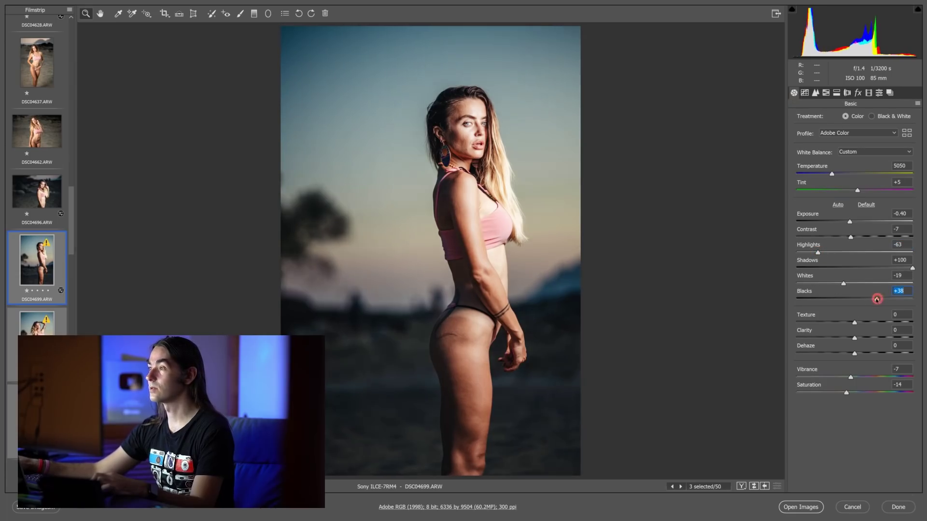
left_click(815, 93)
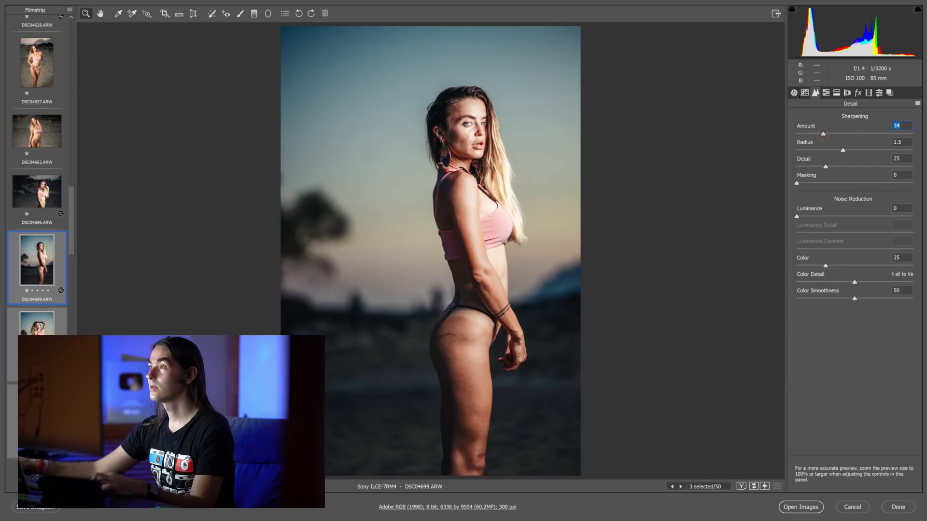
left_click(794, 93)
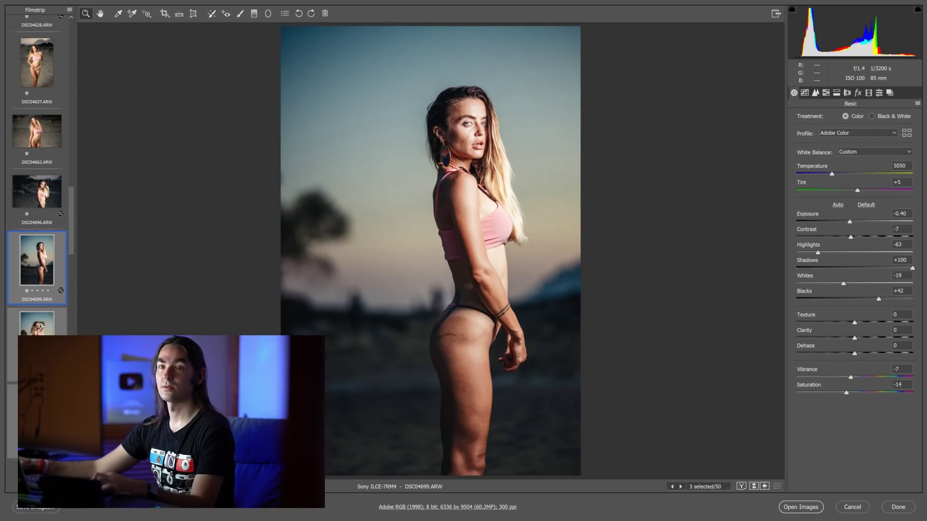
key("Down")
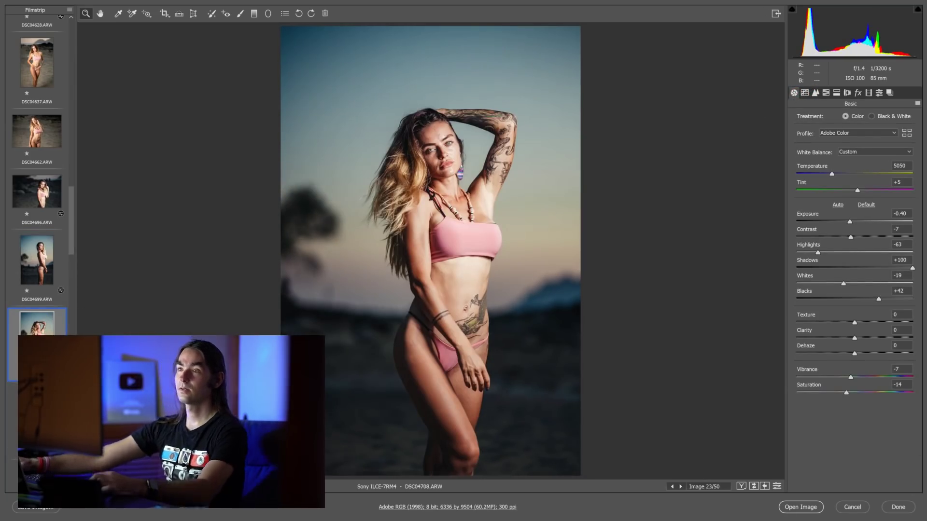
- On DSC04731 set exposure -0.15 and lift the point curve's black point, easing the upper point down
key("Down")
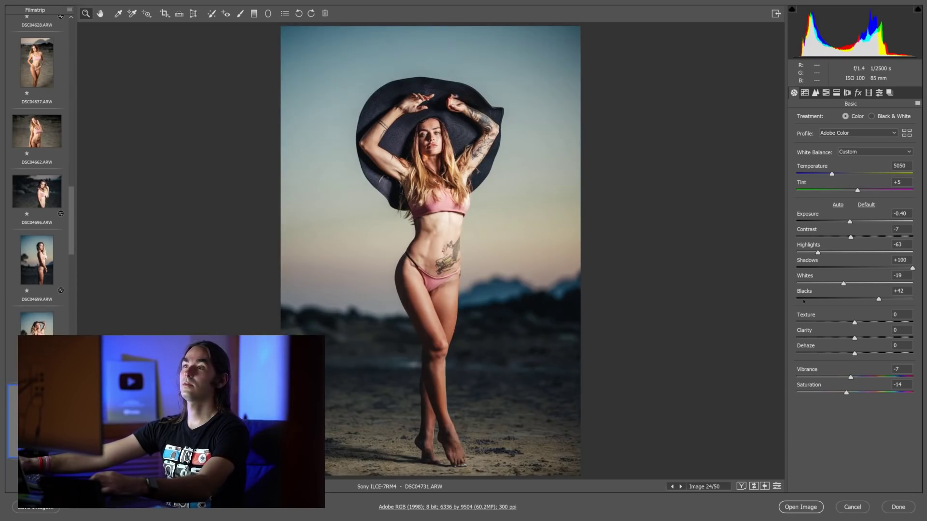
left_click_drag(849, 222, 852, 222)
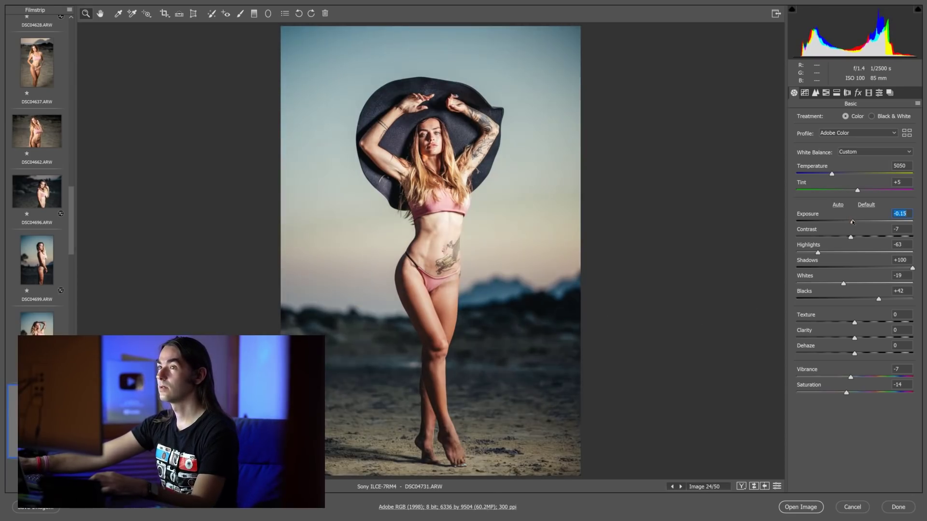
left_click(805, 93)
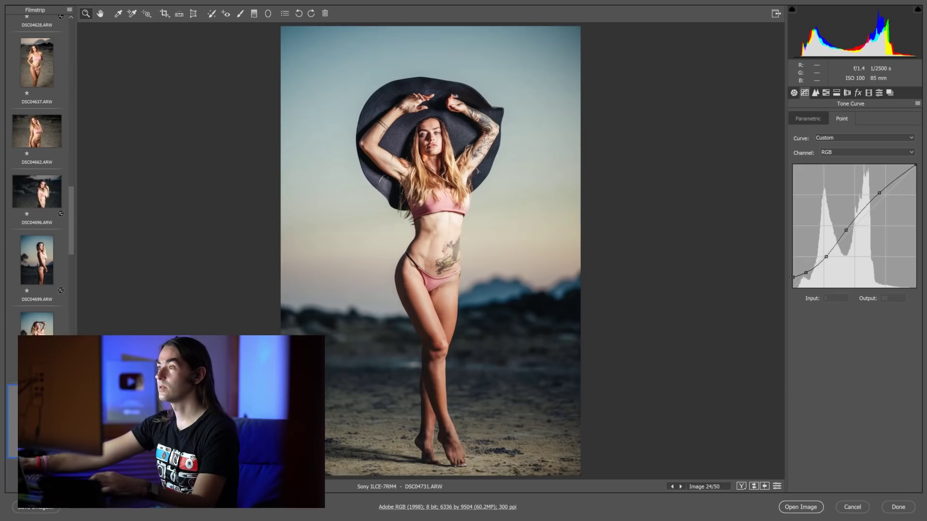
mouse_move(792, 277)
left_mouse_down()
mouse_move(788, 247)
mouse_move(787, 277)
left_mouse_up()
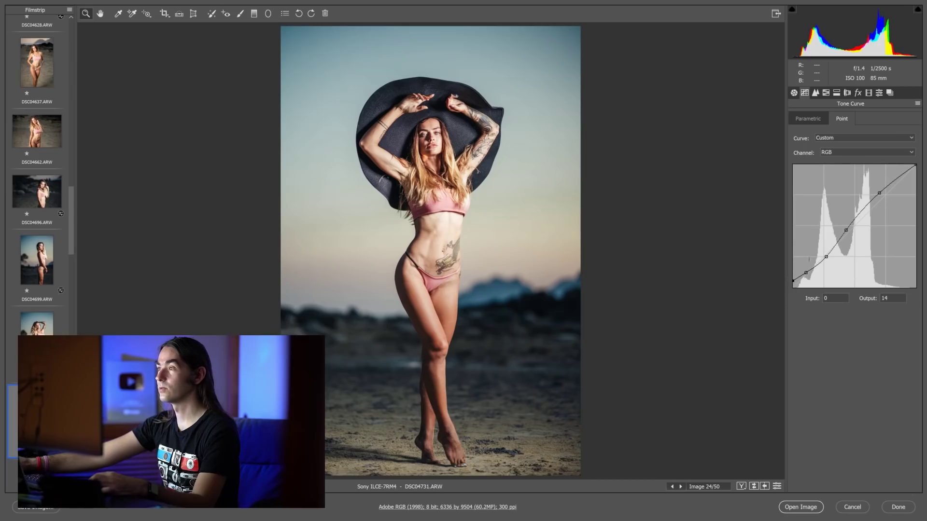
left_click_drag(879, 191, 879, 194)
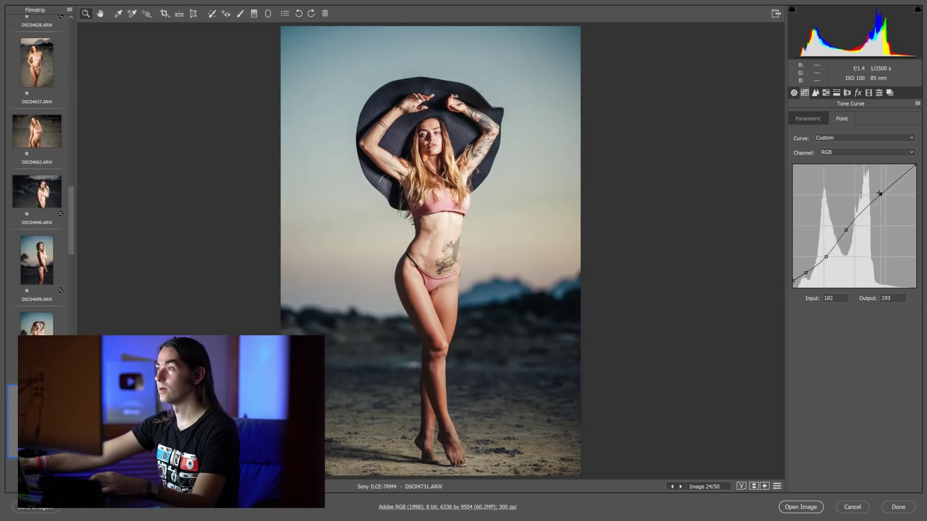
- Lower Blacks to +27, compare with the previous photo, then advance to DSC04773
left_click(794, 93)
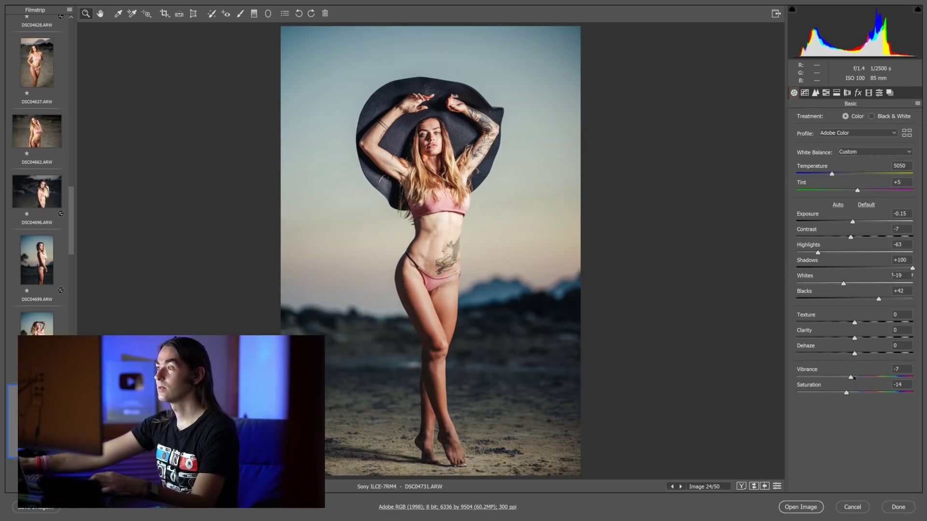
left_click(868, 298)
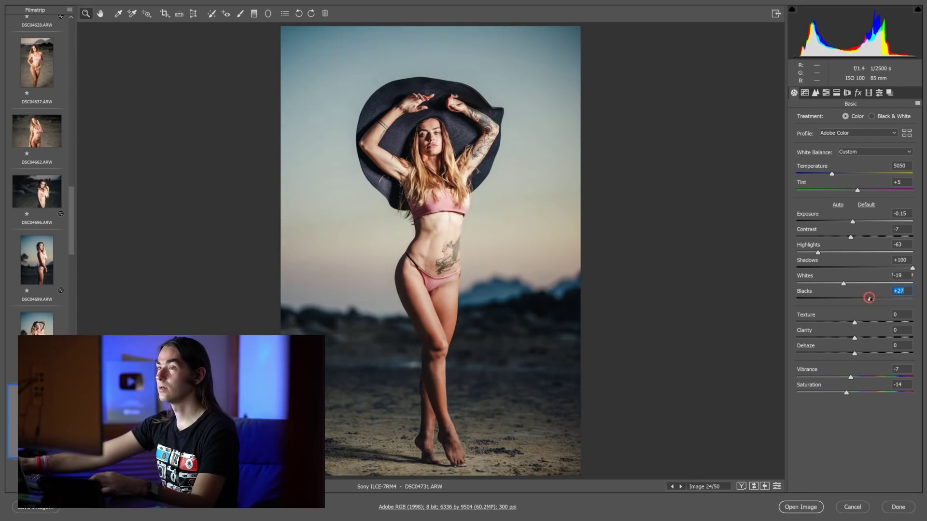
left_click(36, 357)
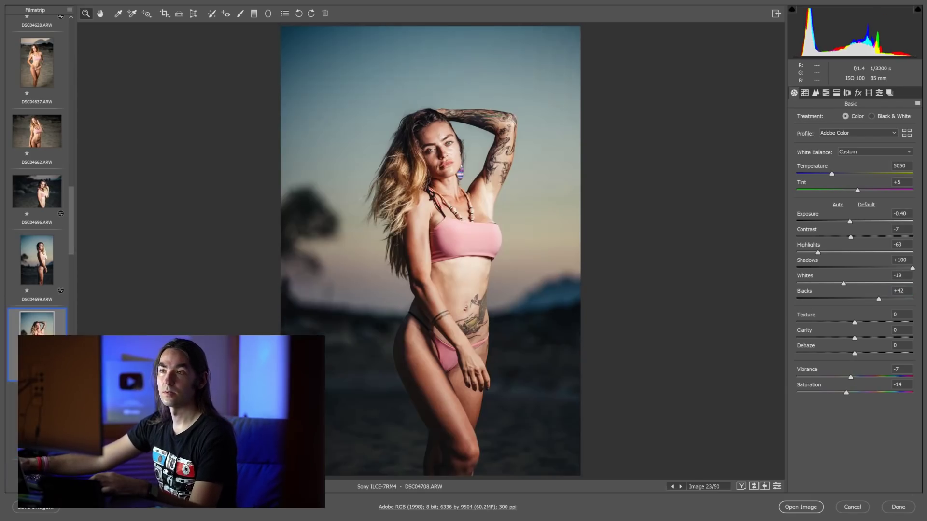
key("Down")
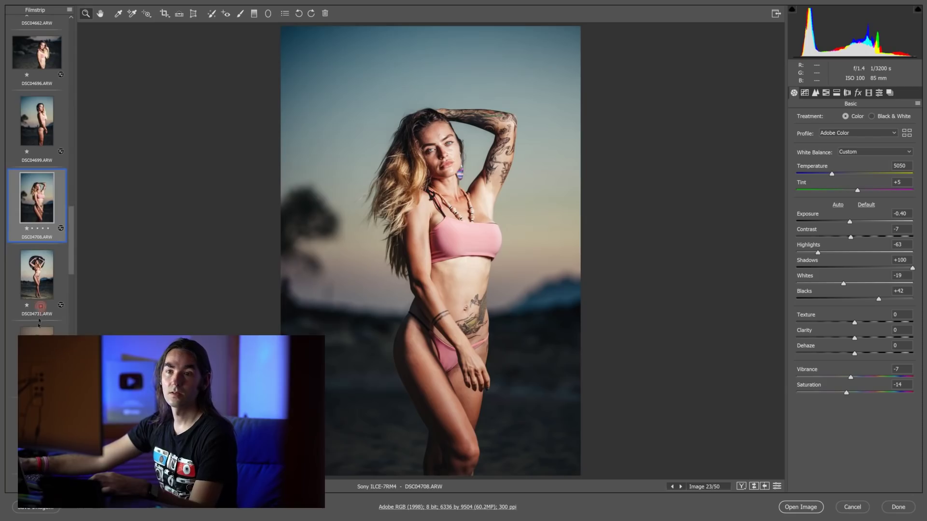
key("Down")
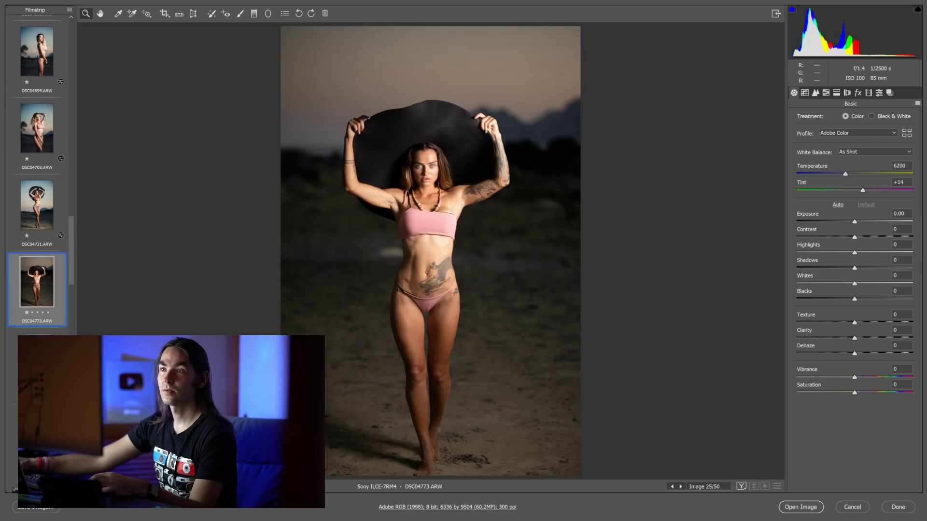
- Select DSC04773, DSC04775 and DSC04786 together
key("Down")
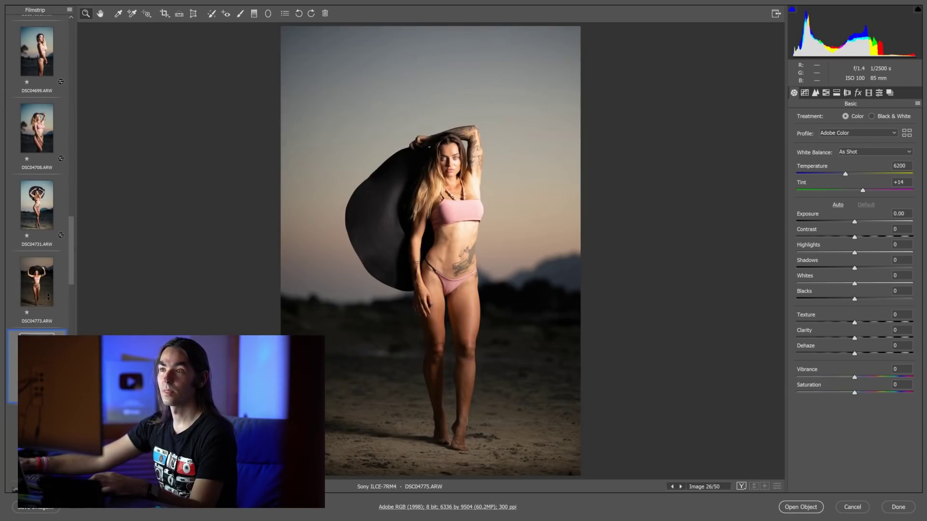
left_click(47, 292, "ctrl")
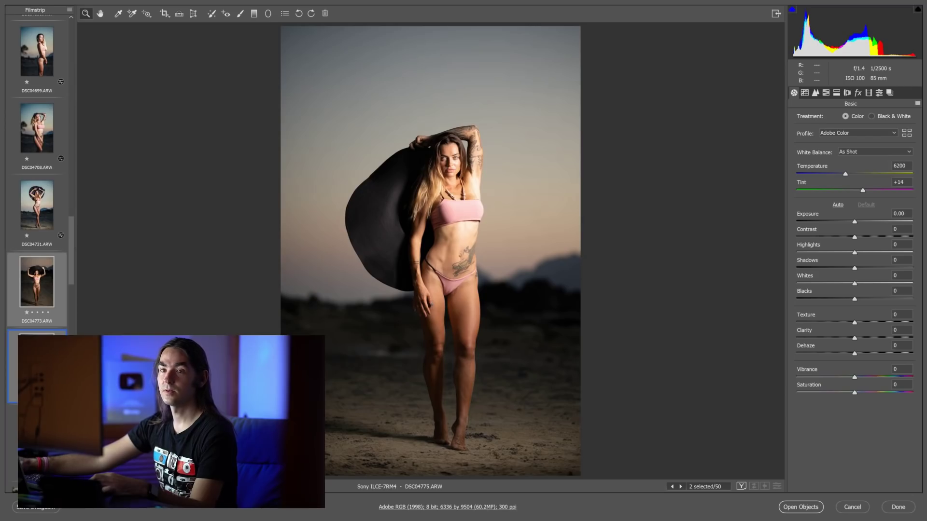
left_click(37, 434, "ctrl")
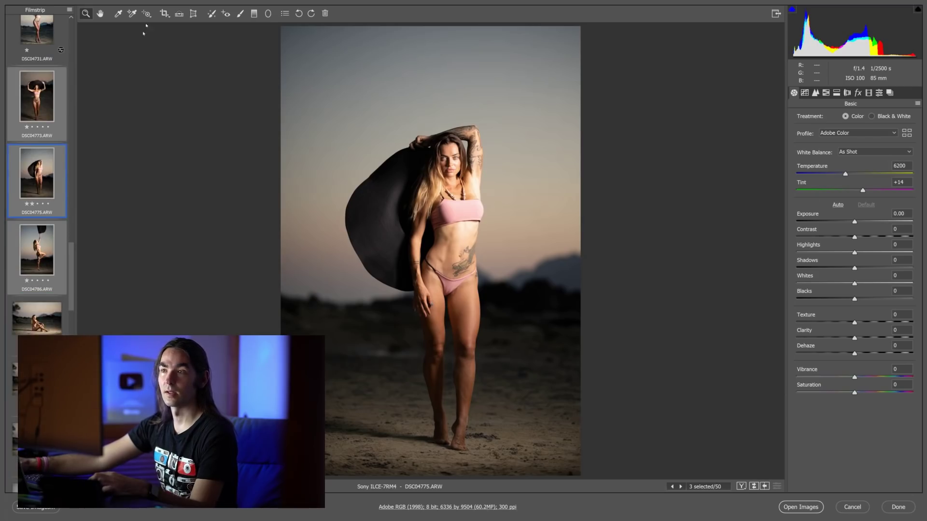
- Audition ilko-LT-01, ilko-light-direct-02, ilko-light-back-01, ilko-am-01 and cooler presets, applying one to all three
left_click(879, 92)
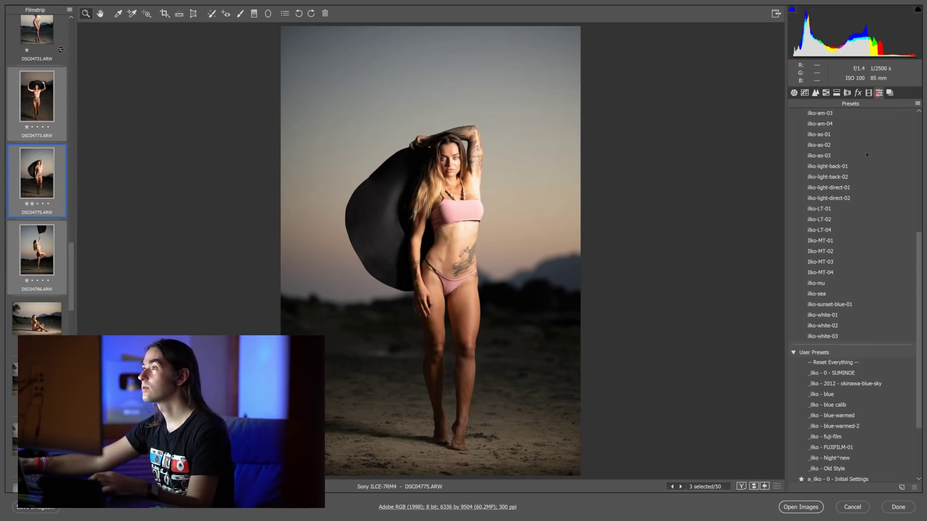
left_click(808, 306)
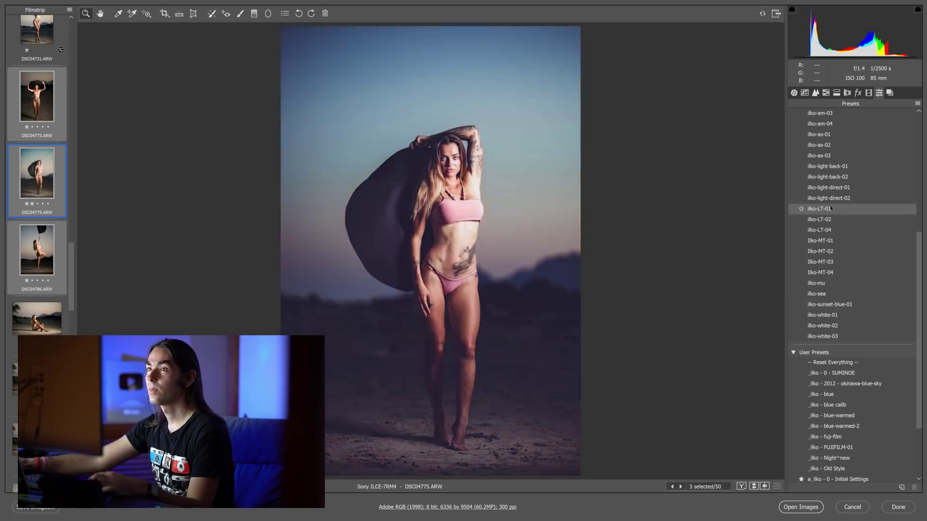
left_click(830, 208)
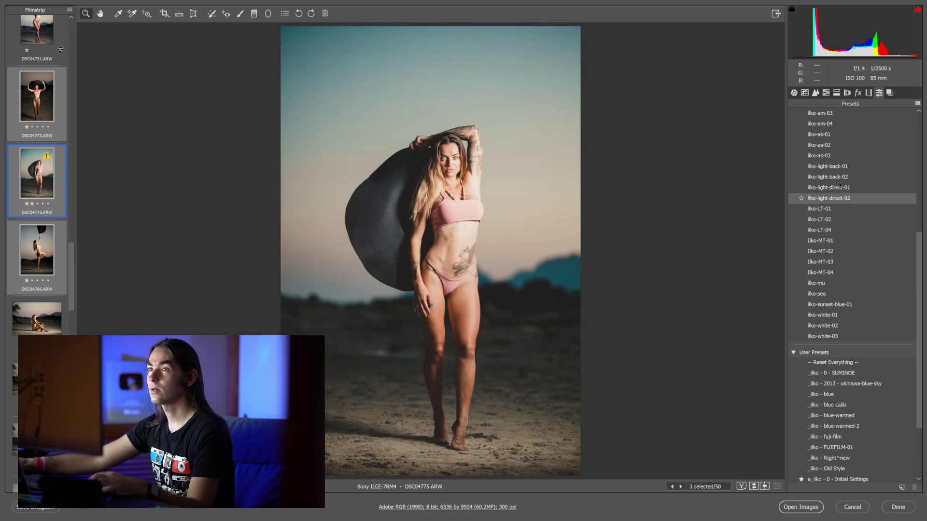
left_click(834, 169)
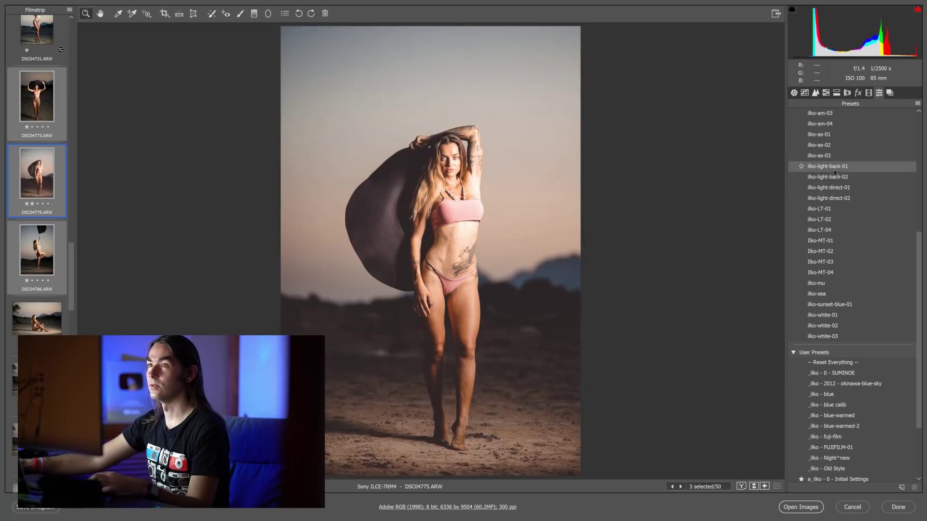
left_click(833, 146)
scroll(831, 148, "up", 3)
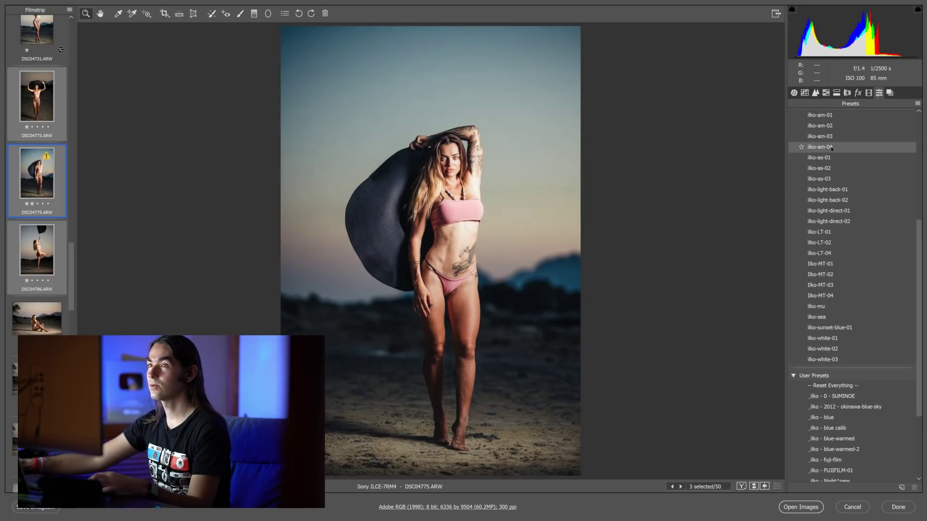
left_click(829, 164)
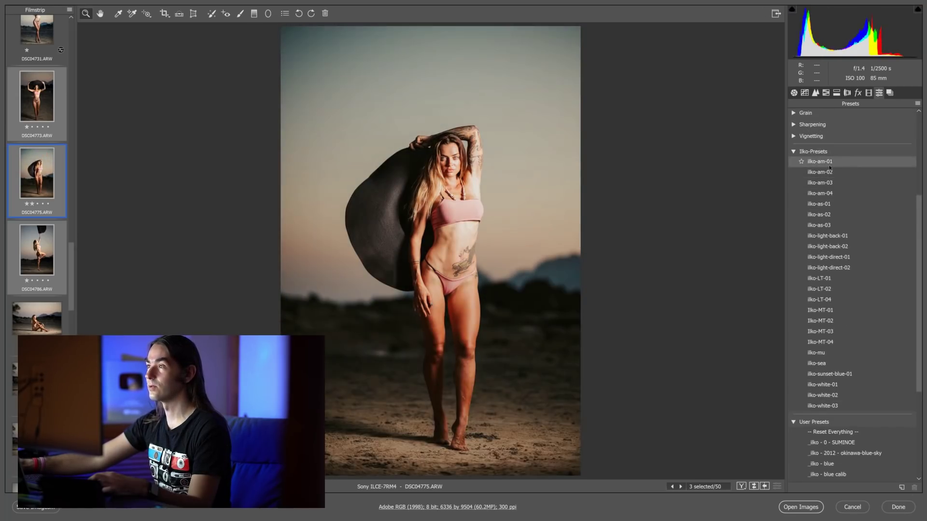
left_click(826, 205)
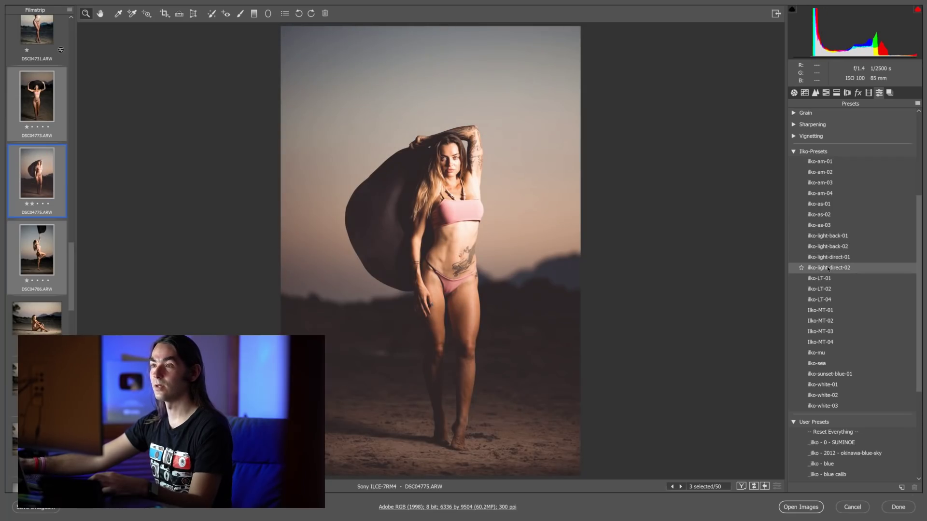
left_click(828, 269)
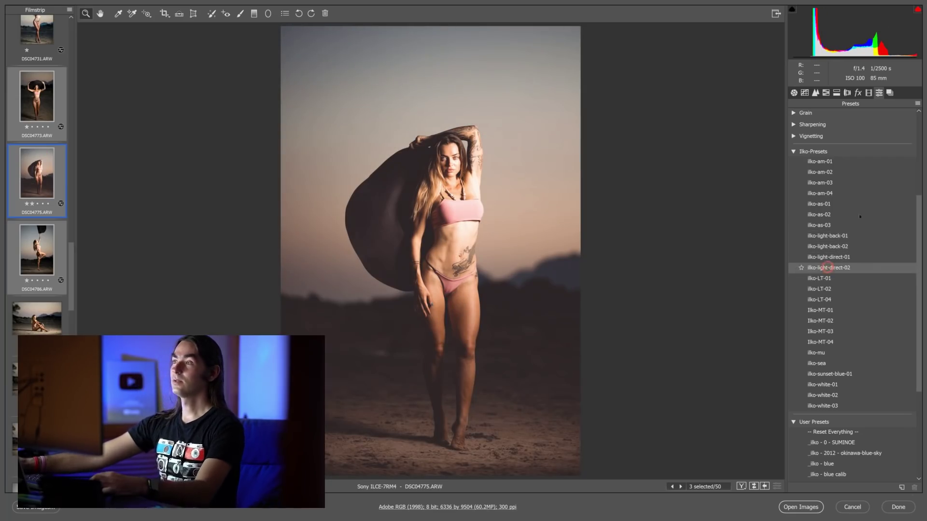
left_click(815, 93)
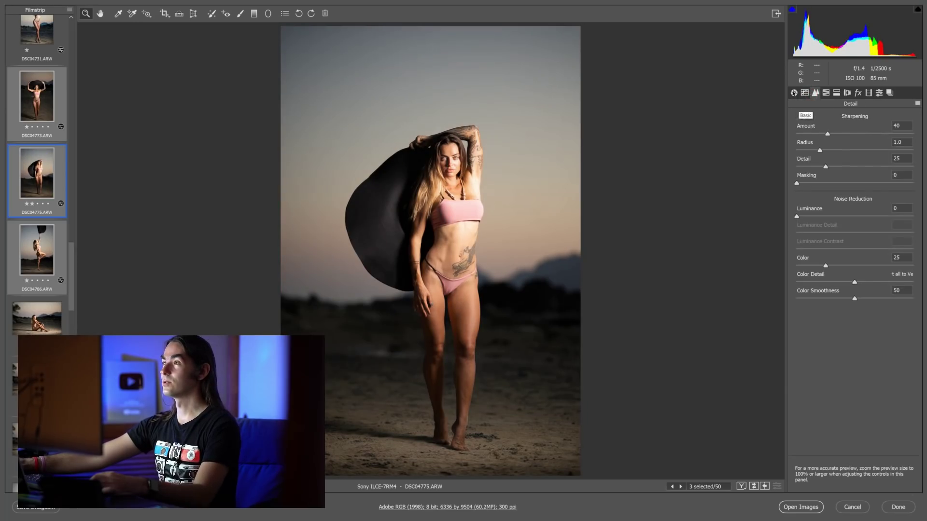
left_click(794, 93)
- Apply the warm x-Yuka Momiji user preset and review its curve, detail and basic values
left_click(878, 93)
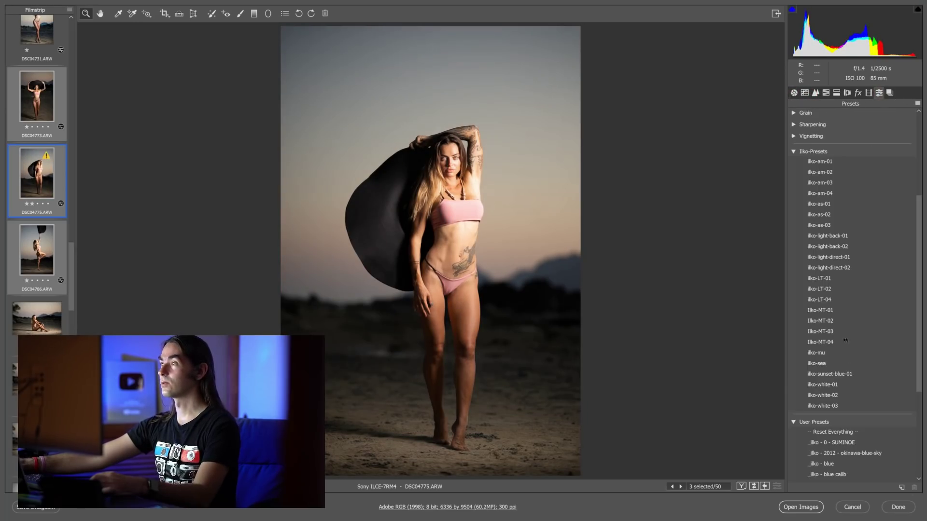
scroll(850, 338, "down", 5)
left_click(832, 472)
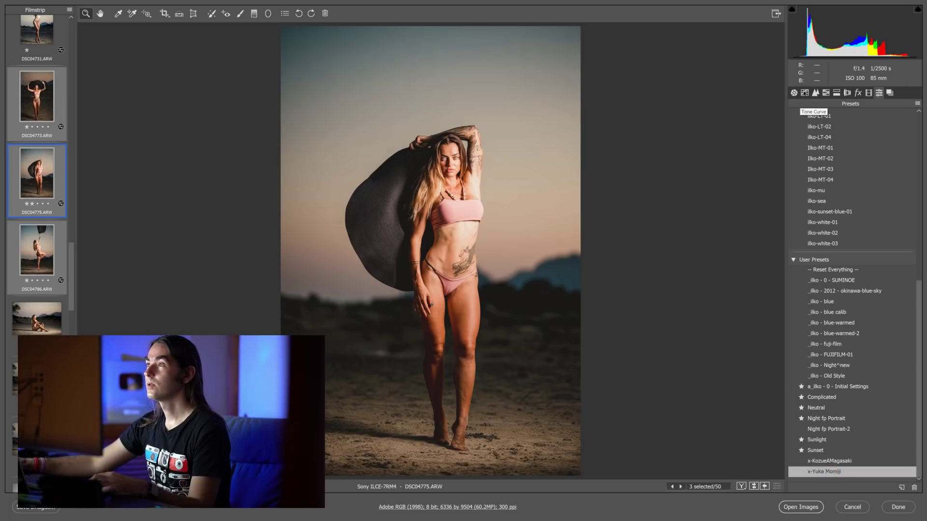
left_click(804, 92)
left_click(815, 93)
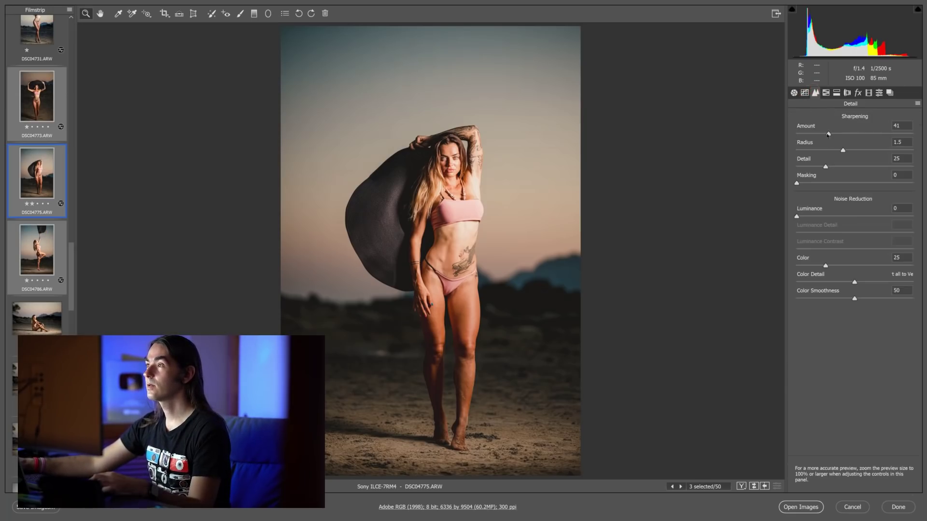
left_click(793, 93)
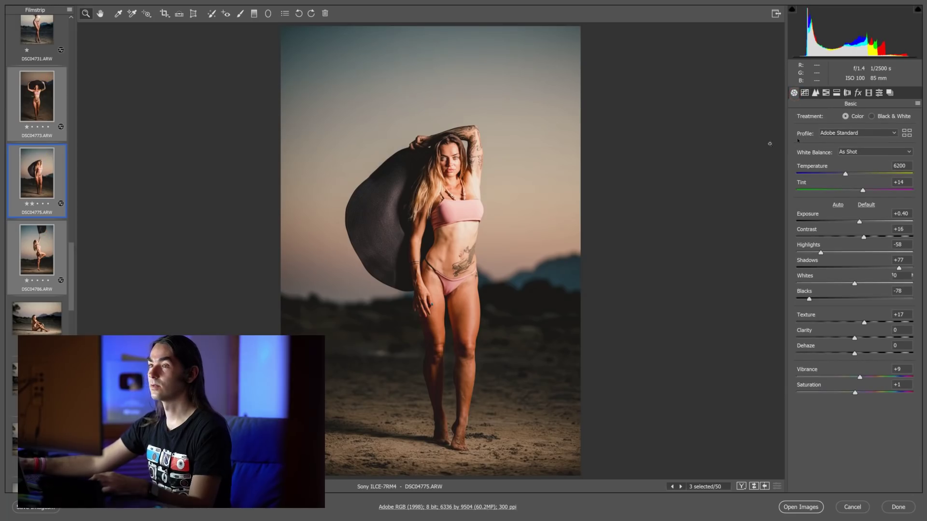
left_click(39, 246)
- Set DSC04773 to exposure +0.75 and temperature 5500
left_click(42, 160)
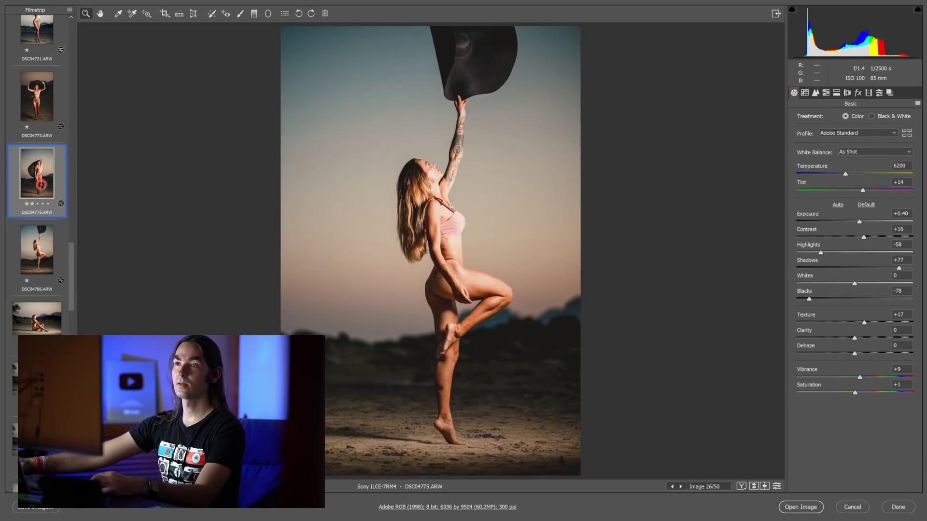
left_click(42, 135)
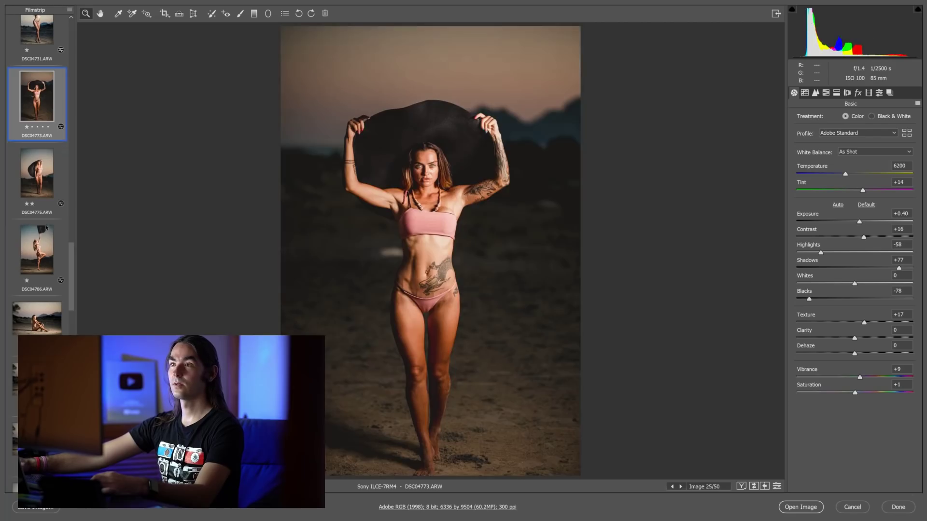
left_click_drag(859, 222, 863, 222)
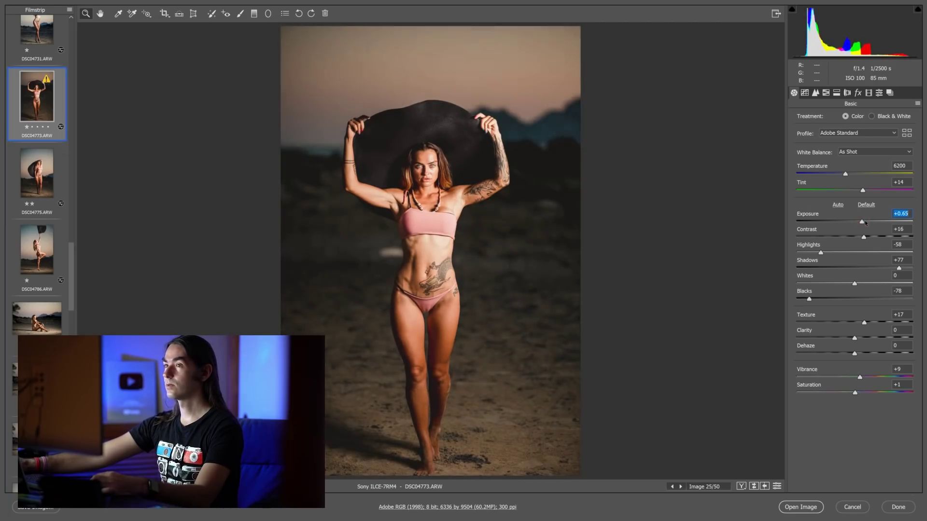
left_click(839, 173)
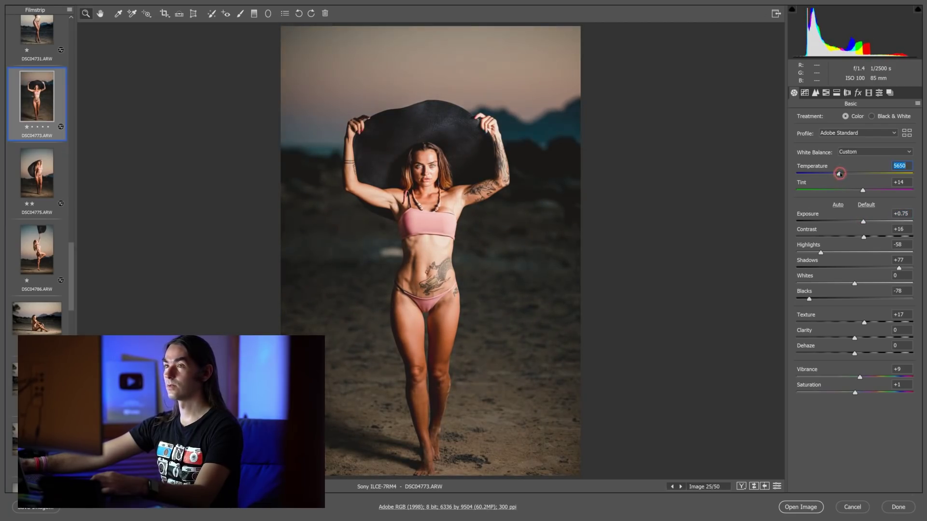
left_click_drag(839, 174, 838, 175)
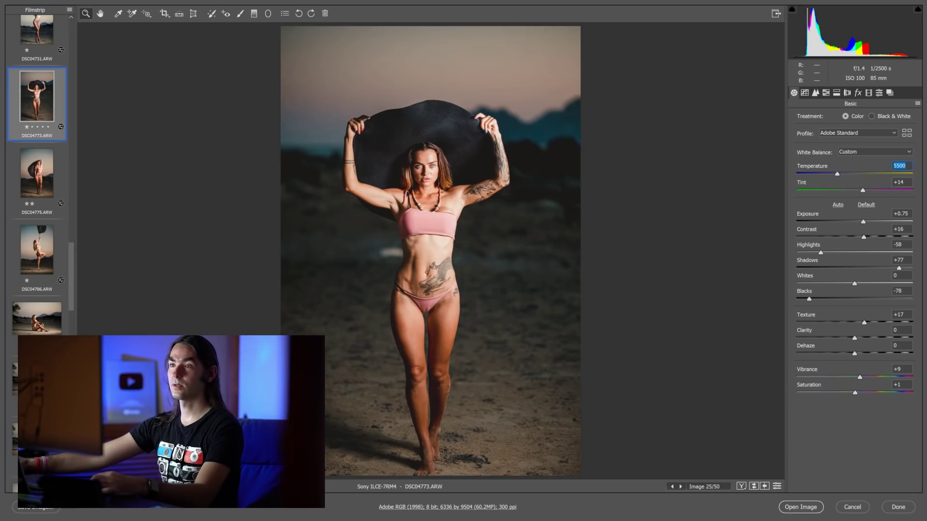
- Browse down the filmstrip past DSC04786 and DSC04867 to settle on DSC04809
left_click(36, 383)
left_click(37, 289)
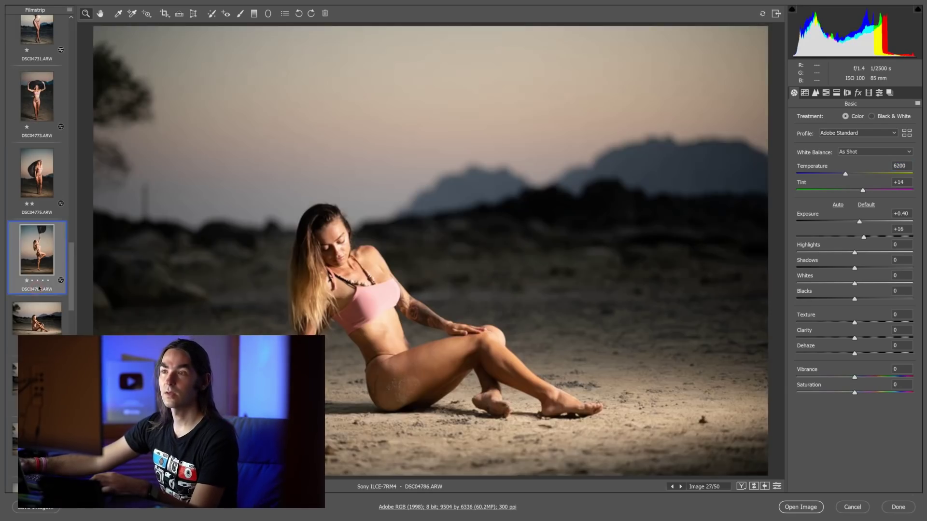
left_click(37, 290)
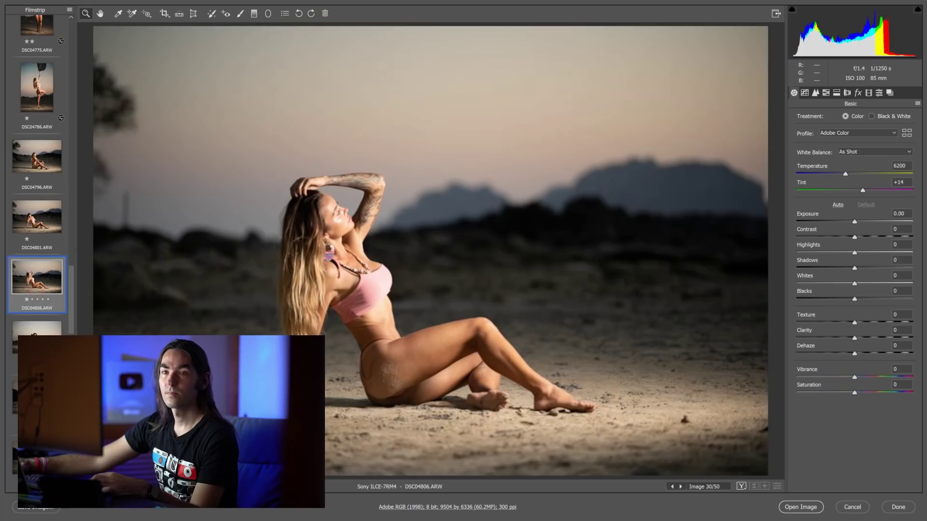
left_click(37, 328)
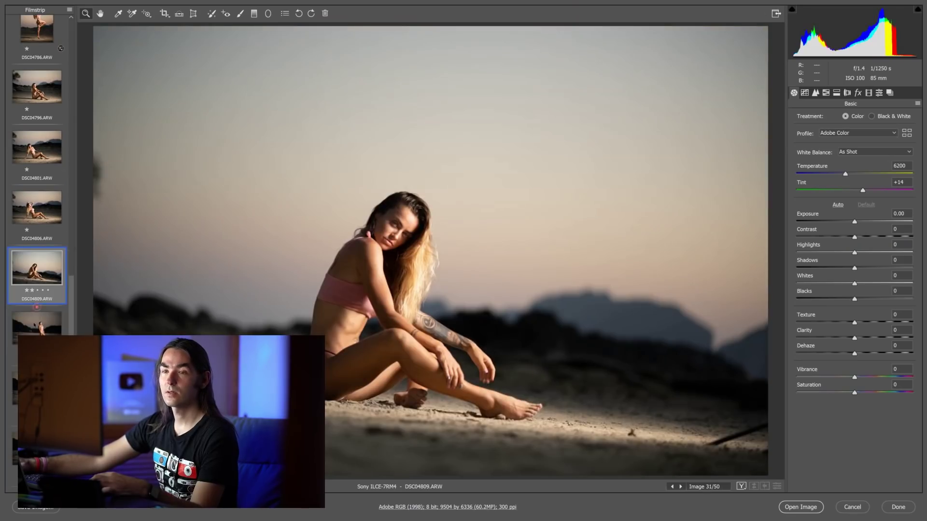
left_click(36, 311)
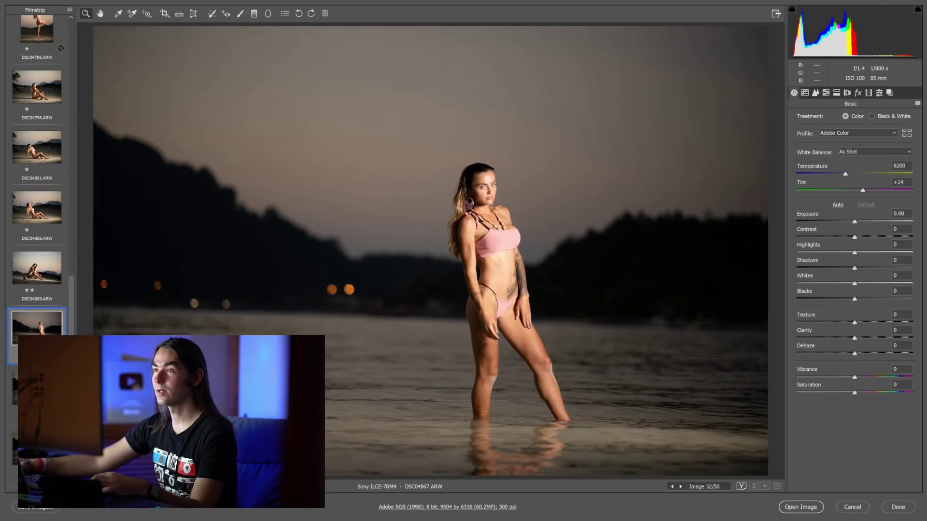
left_click(19, 267)
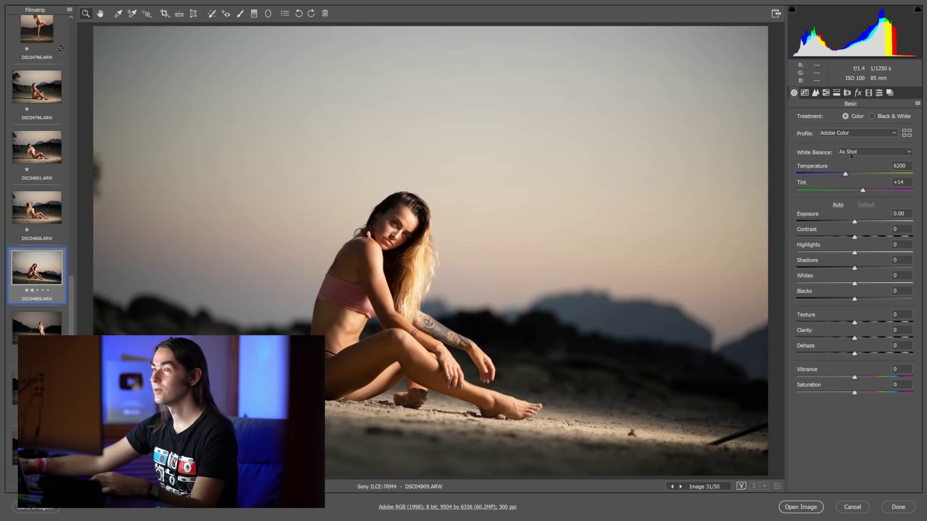
- Preview FUJIFILM-01, ilko-white-03 and ilko-light-direct-02, then apply ilko-LT-01 to DSC04809
left_click(879, 92)
left_click(842, 366)
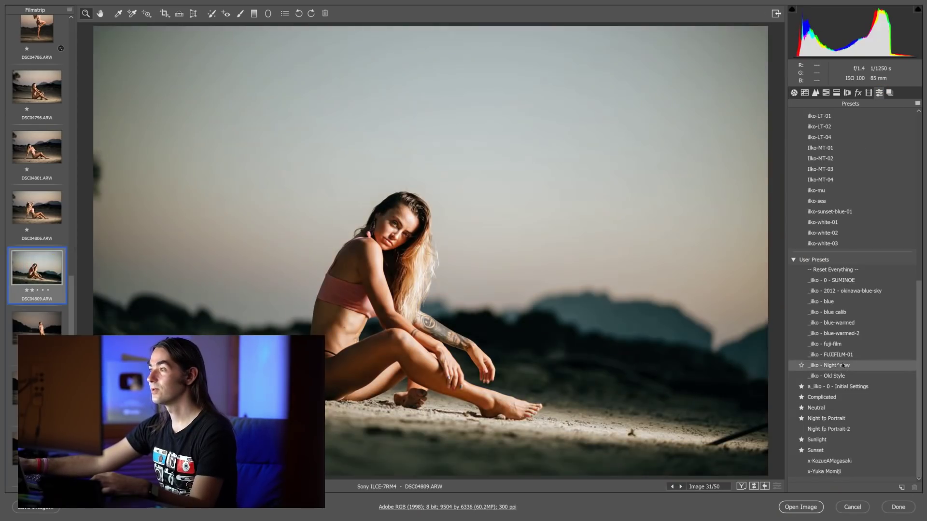
left_click(847, 354)
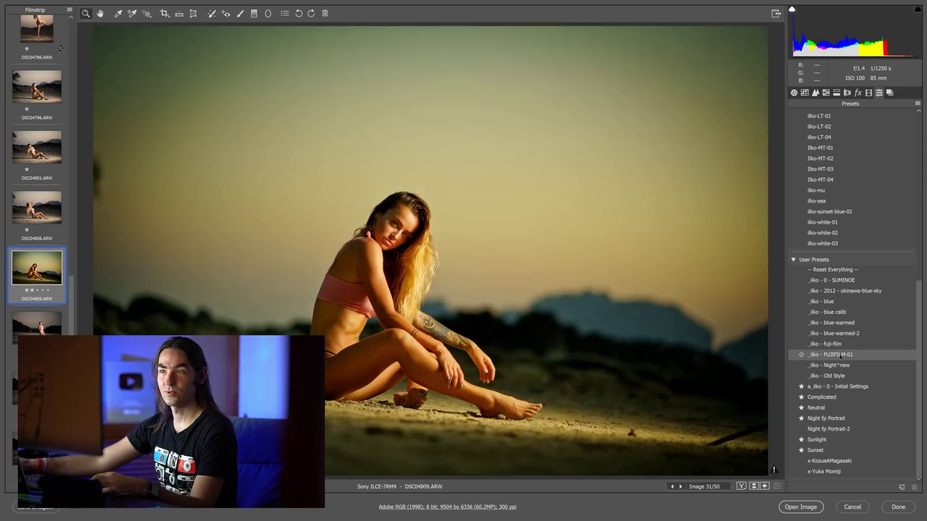
left_click(840, 243)
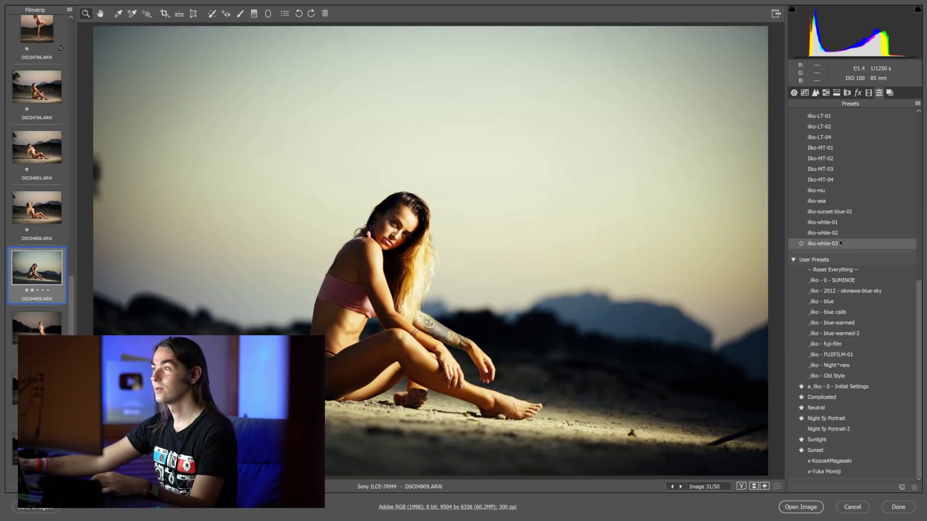
scroll(840, 243, "up", 2)
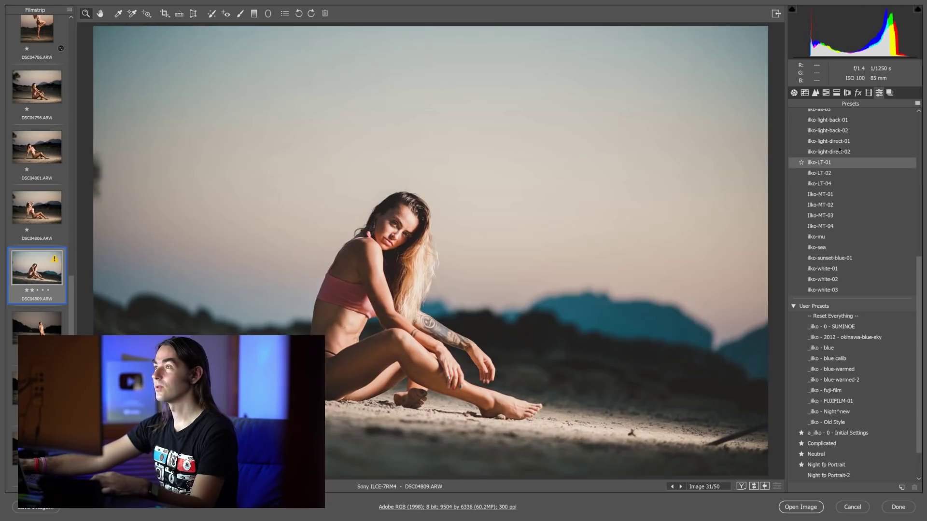
left_click(839, 151)
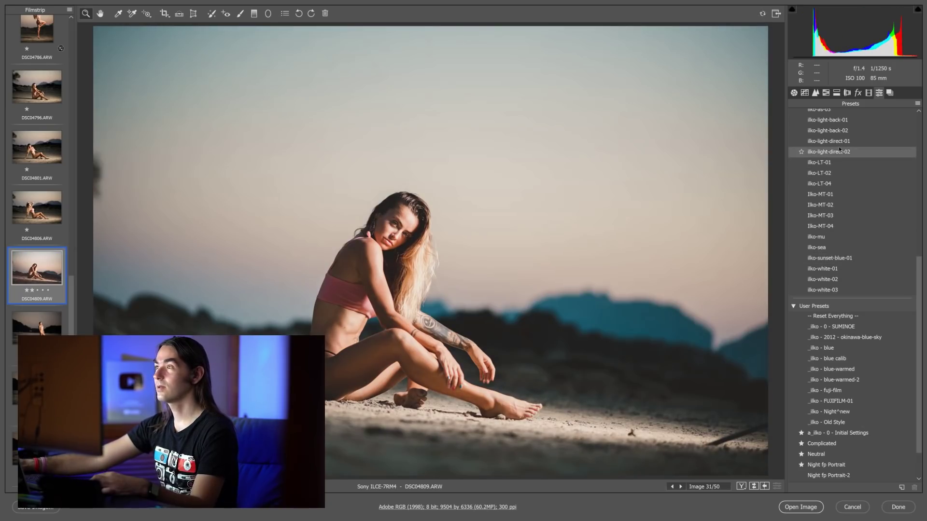
scroll(838, 152, "up", 2)
scroll(835, 157, "up", 1)
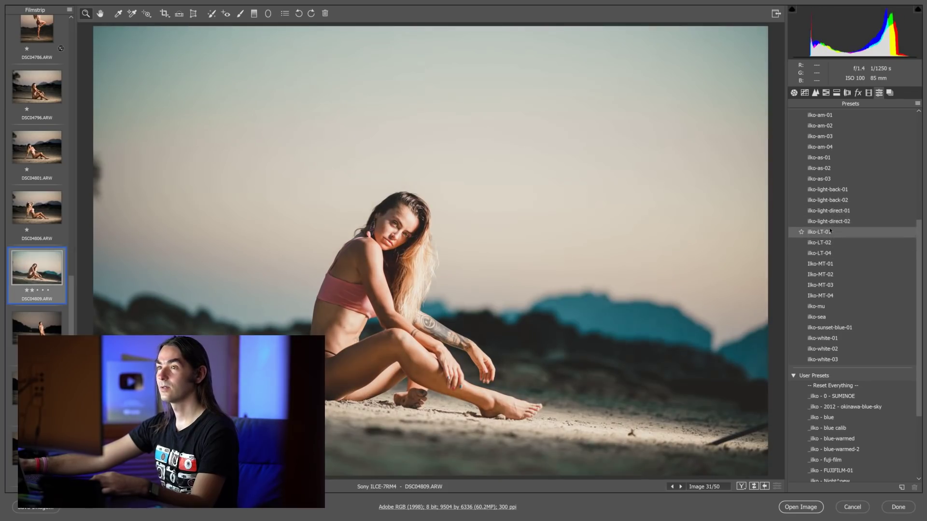
left_click(829, 231)
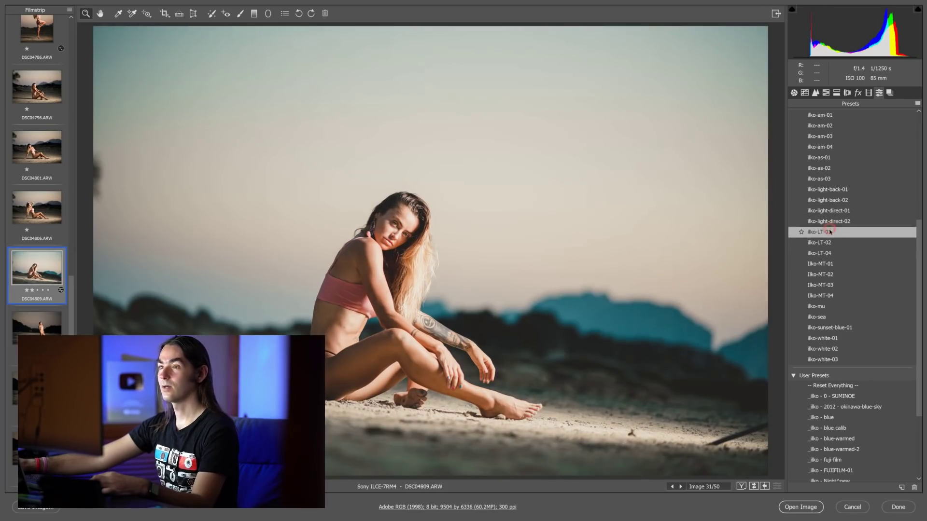
left_click(793, 92)
- Set temperature 5900 and highlights -78, spot-heal the stick in the bottom-right sand, then open DSC04867
left_click(841, 173)
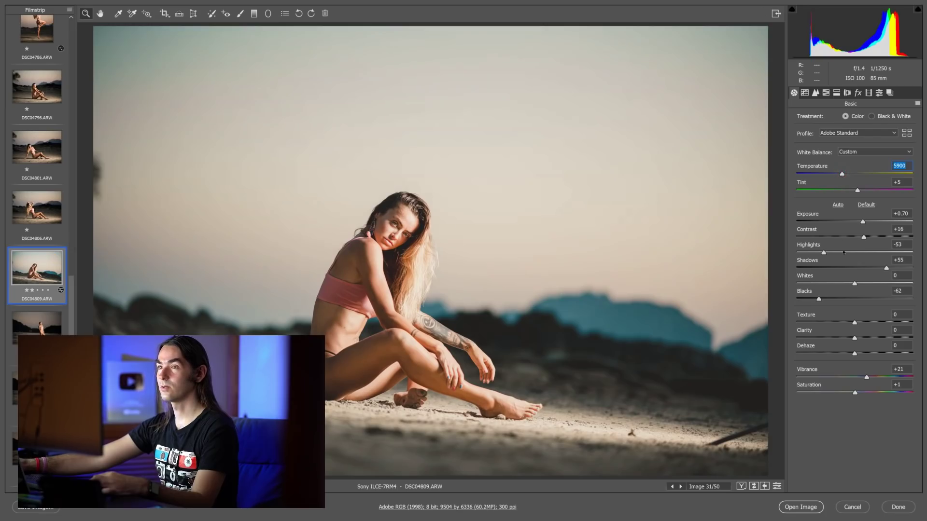
left_click_drag(819, 253, 810, 254)
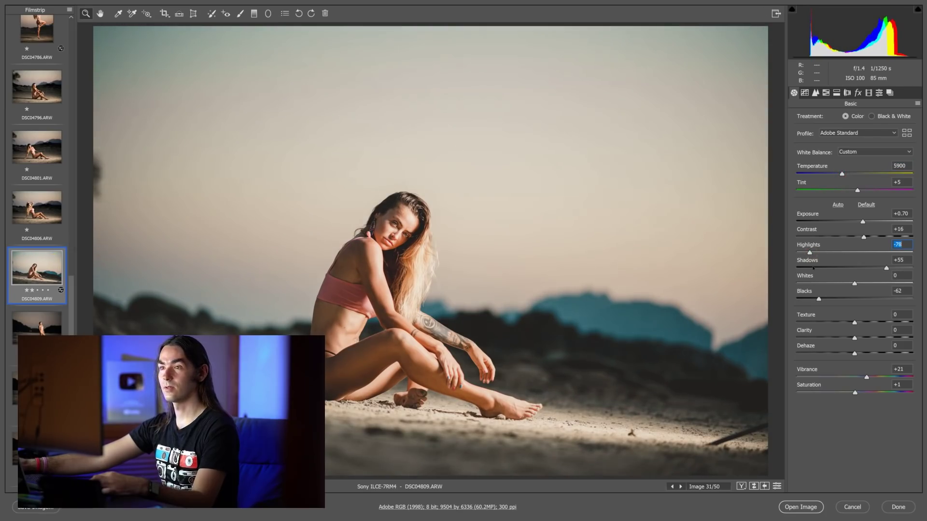
left_click(211, 14)
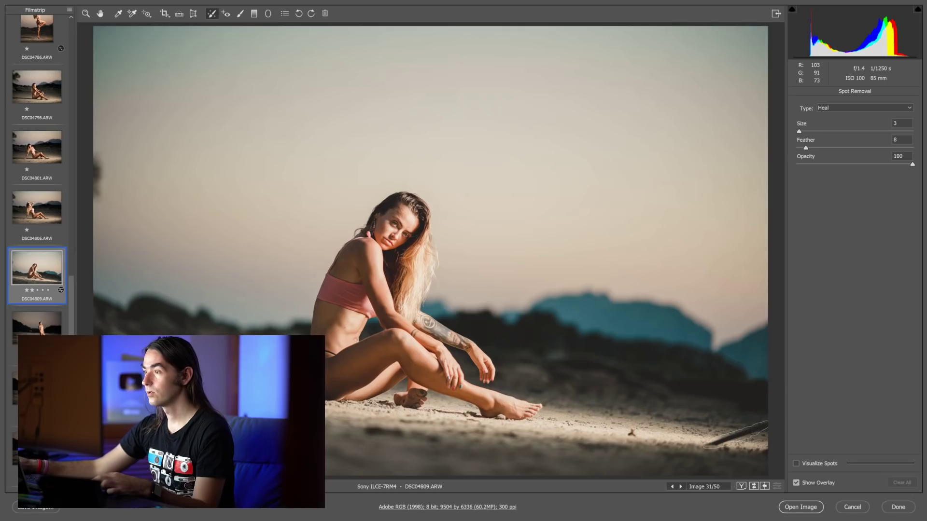
left_click_drag(749, 426, 749, 426)
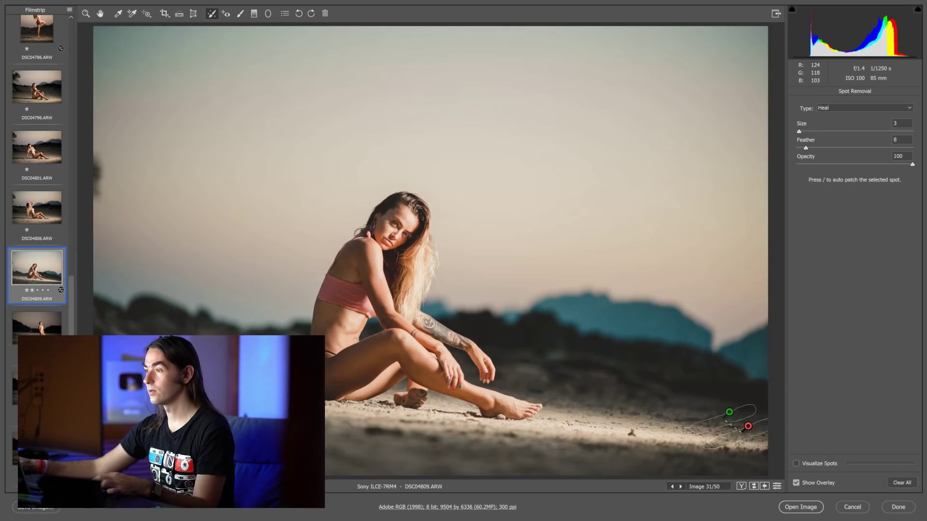
left_click_drag(703, 433, 695, 437)
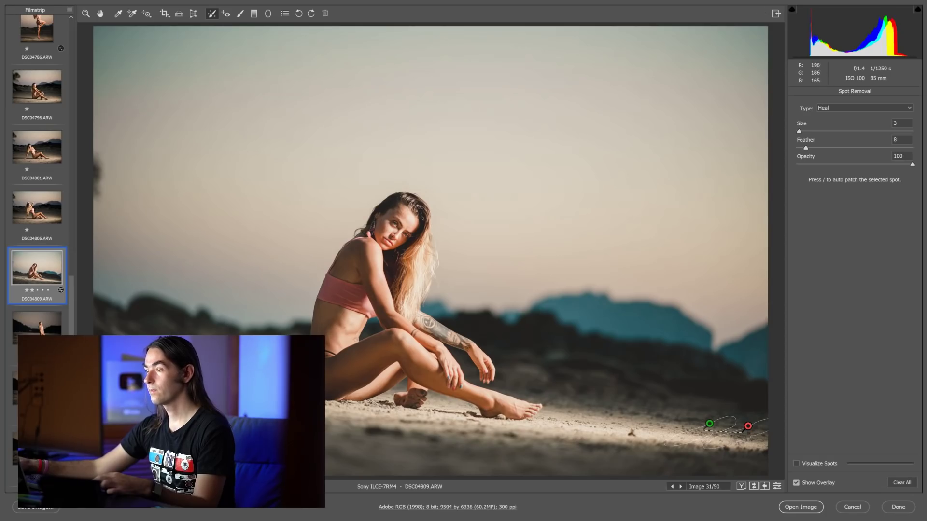
left_click(86, 13)
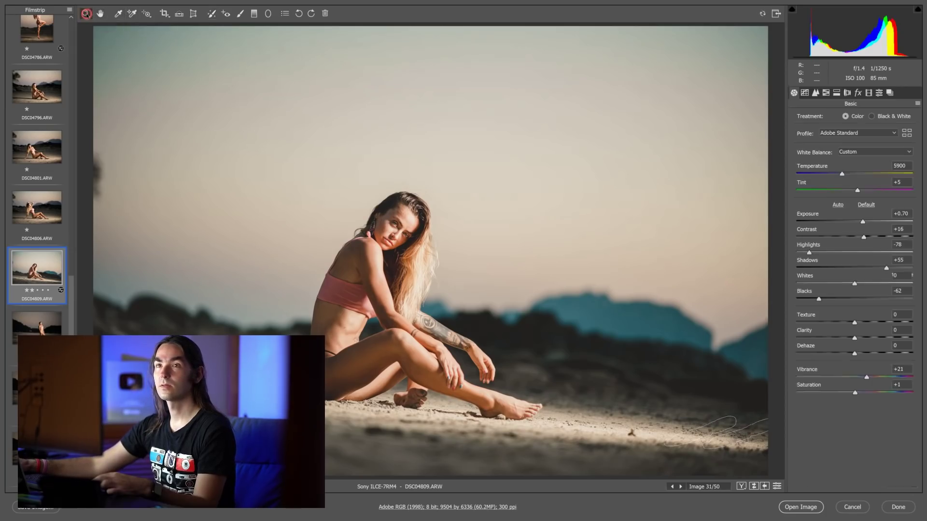
left_click(32, 290)
- Select a range of seven wading dusk frames including DSC04889
left_click(36, 330)
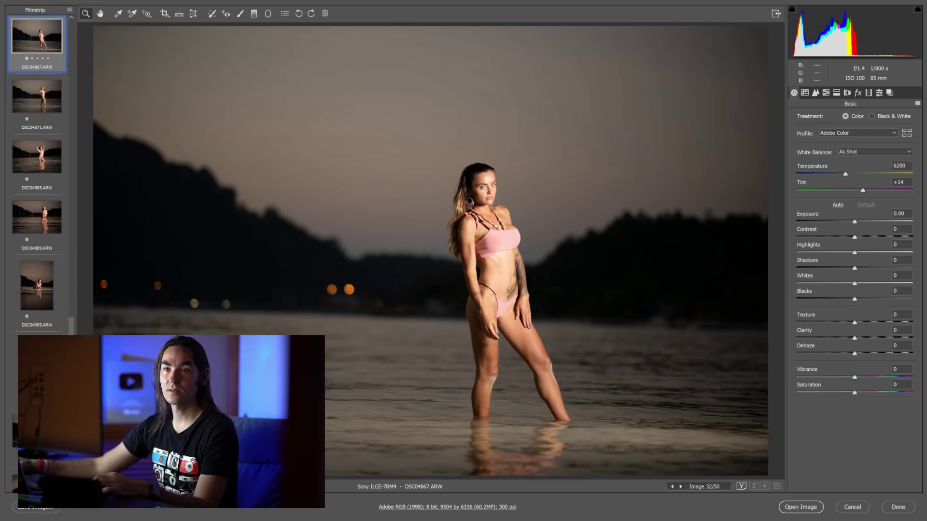
left_click(40, 231)
key("shift")
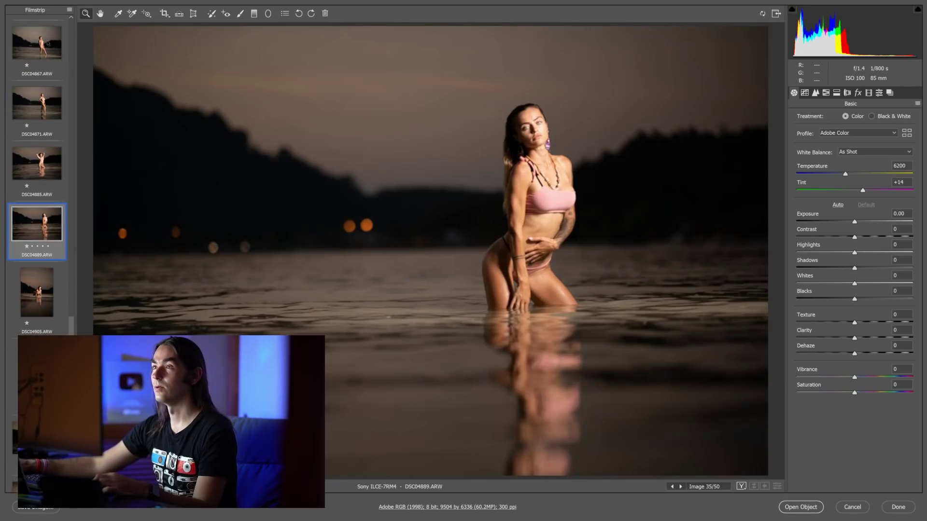
left_click(47, 43, "shift")
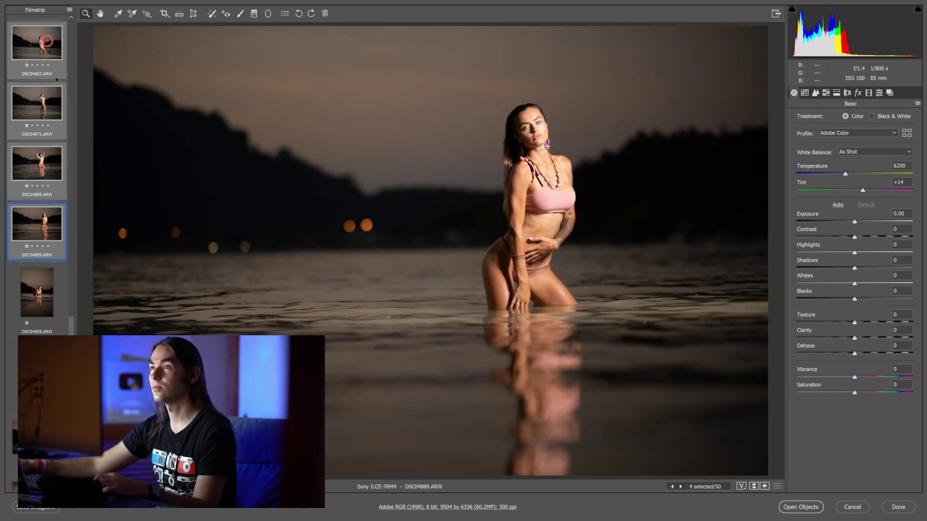
scroll(36, 179, "down", 1)
scroll(36, 178, "down", 1)
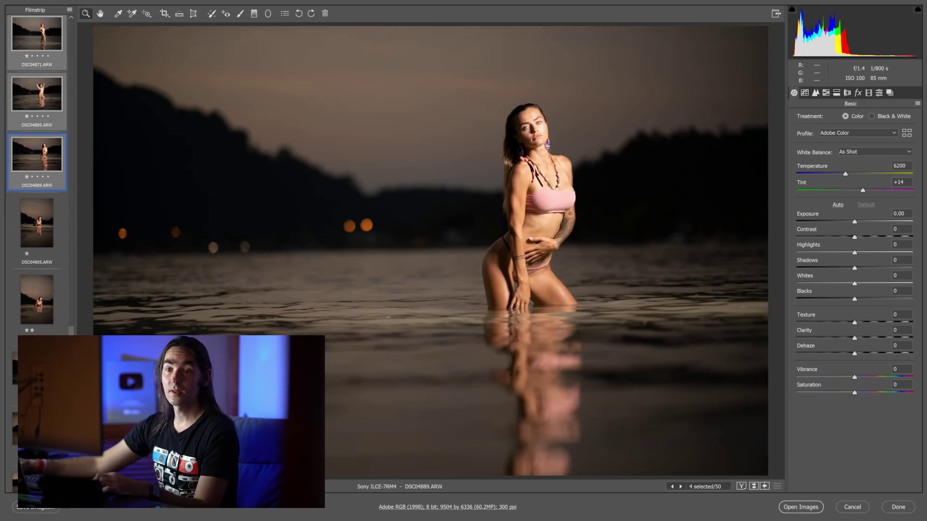
left_click(37, 453, "shift")
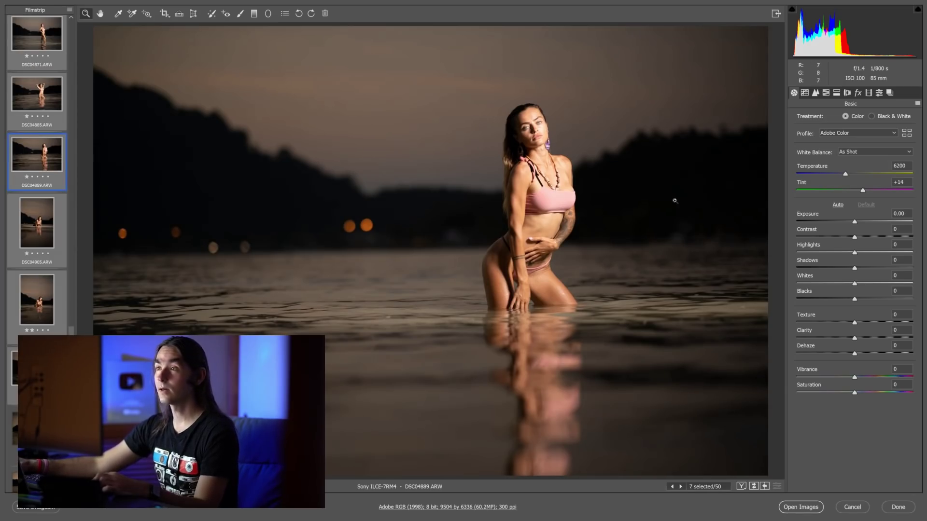
- Apply the x-KozueAMagasaki user preset to the seven selected frames
left_click(878, 92)
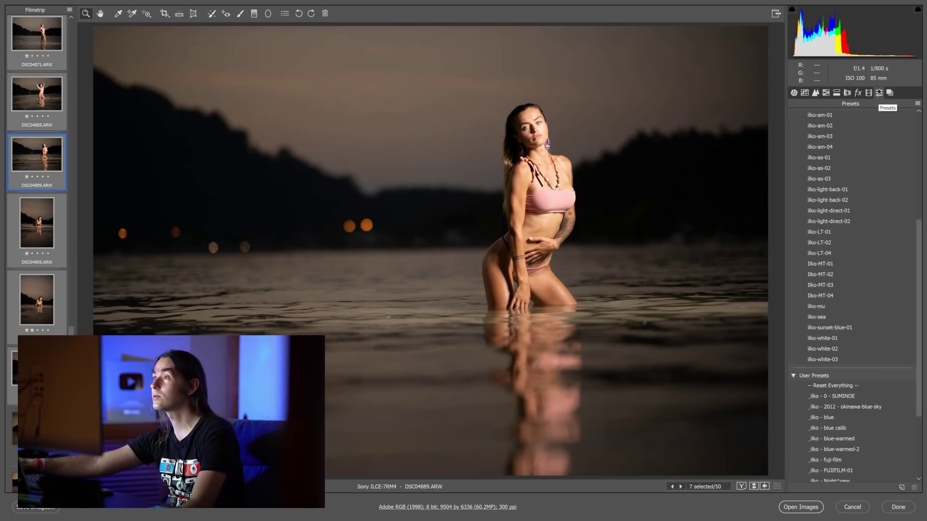
scroll(839, 434, "down", 1)
scroll(839, 448, "down", 3)
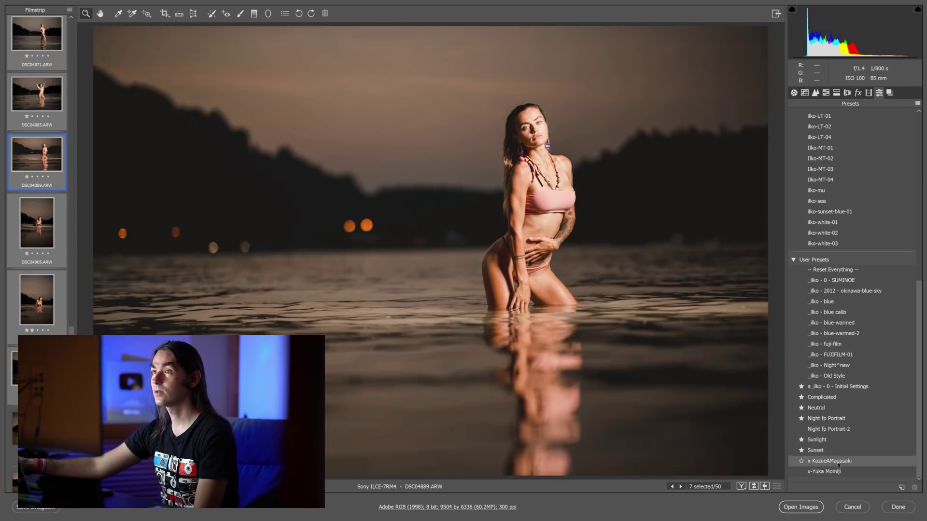
left_click(838, 465)
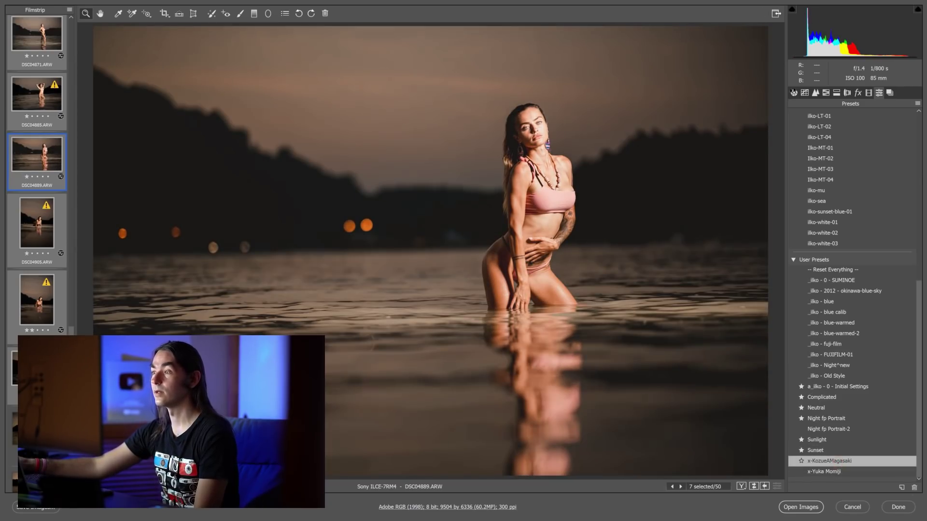
- Pull highlights down from -63 to -73 on the edited frames
left_click(793, 93)
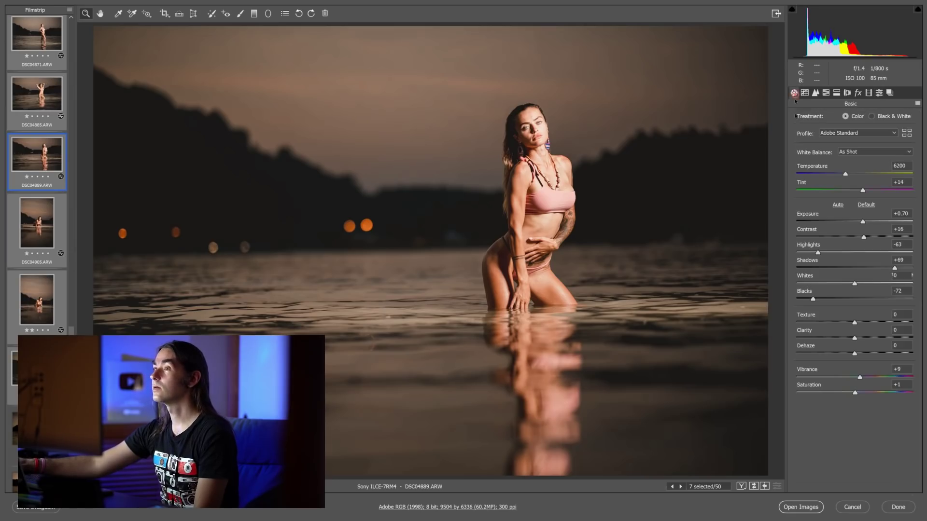
left_click_drag(826, 252, 821, 252)
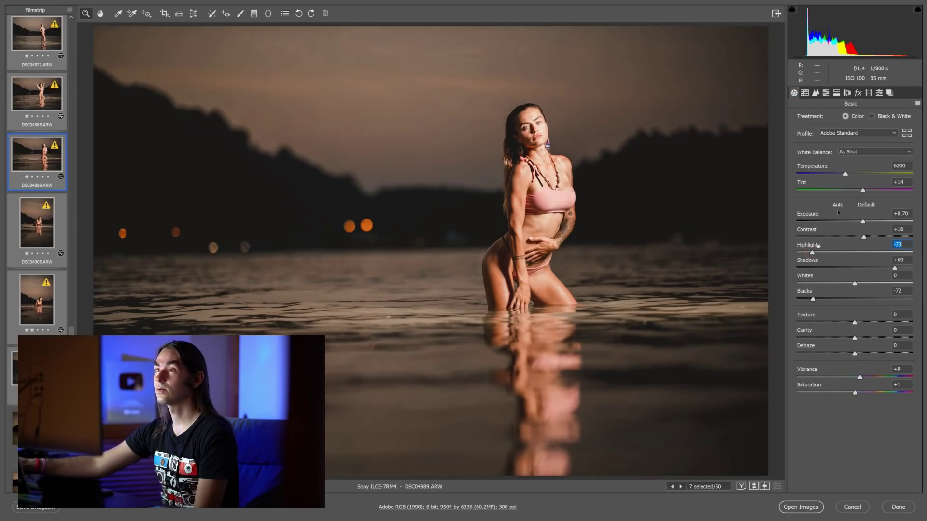
left_click(879, 93)
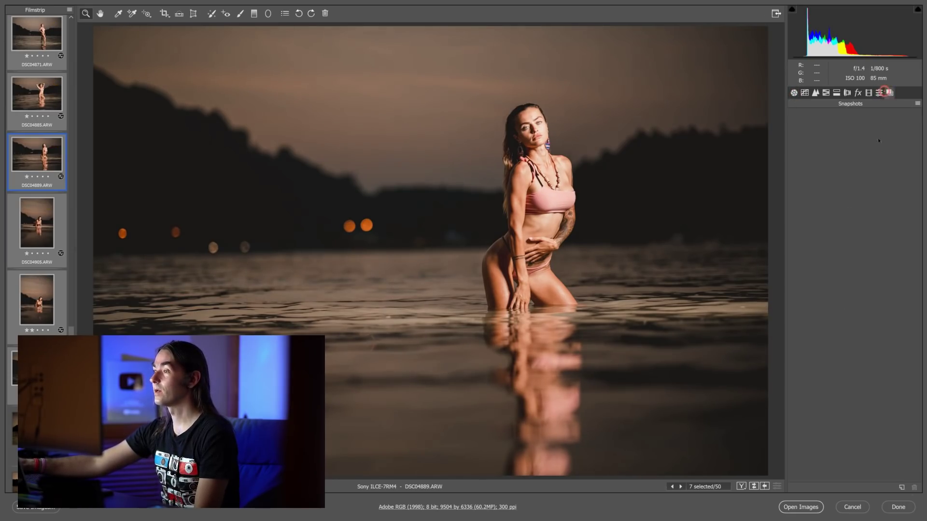
left_click(878, 92)
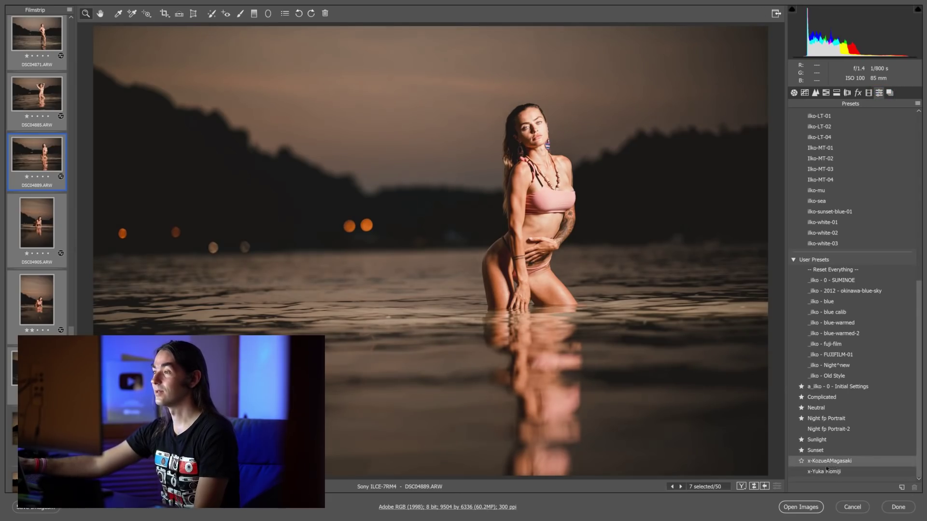
left_click(794, 92)
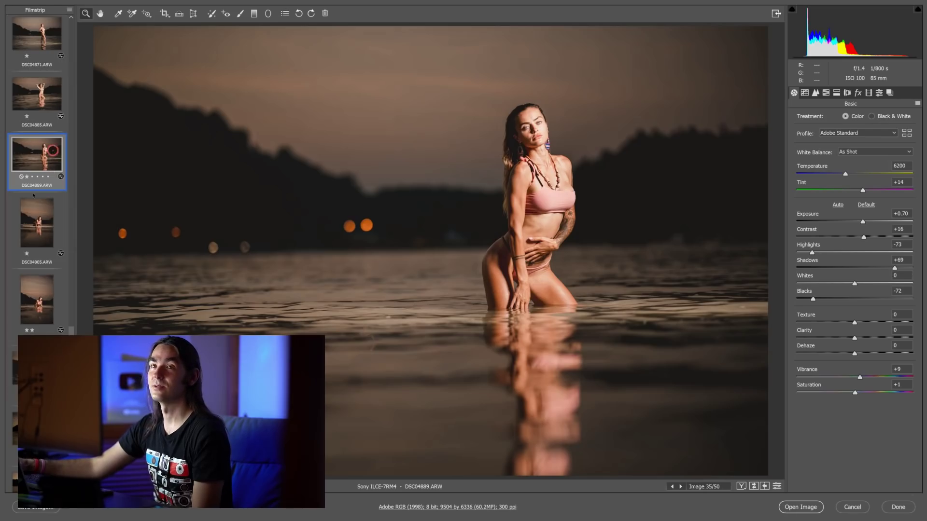
- Move from DSC04905 to DSC04912 and select DSC04912 through DSC04937 together
left_click(44, 224)
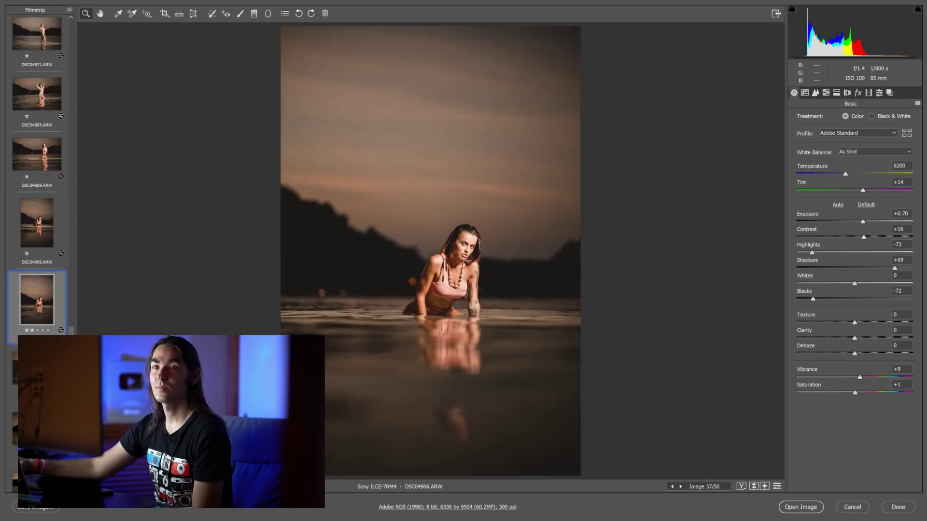
key("Down")
key("Down")
scroll(37, 193, "down", 1)
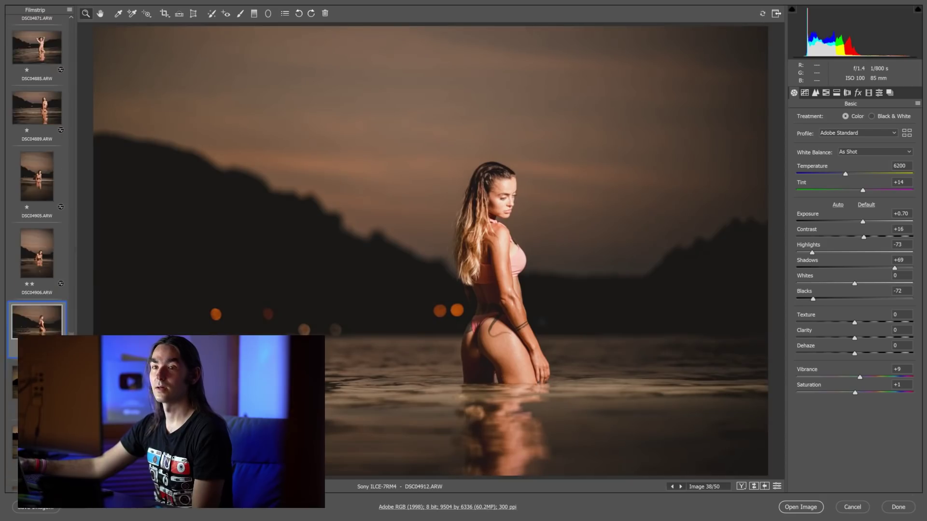
scroll(37, 193, "down", 3)
scroll(37, 193, "down", 2)
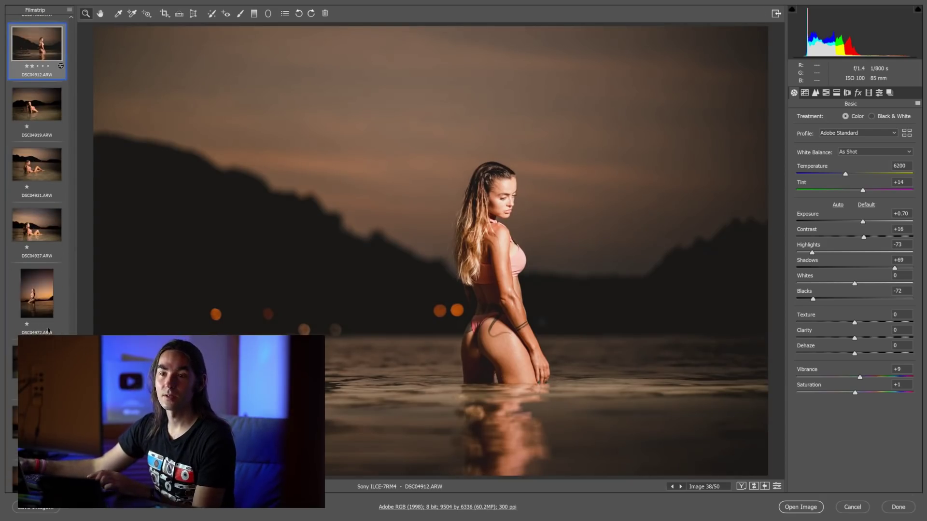
left_click(50, 236, "shift")
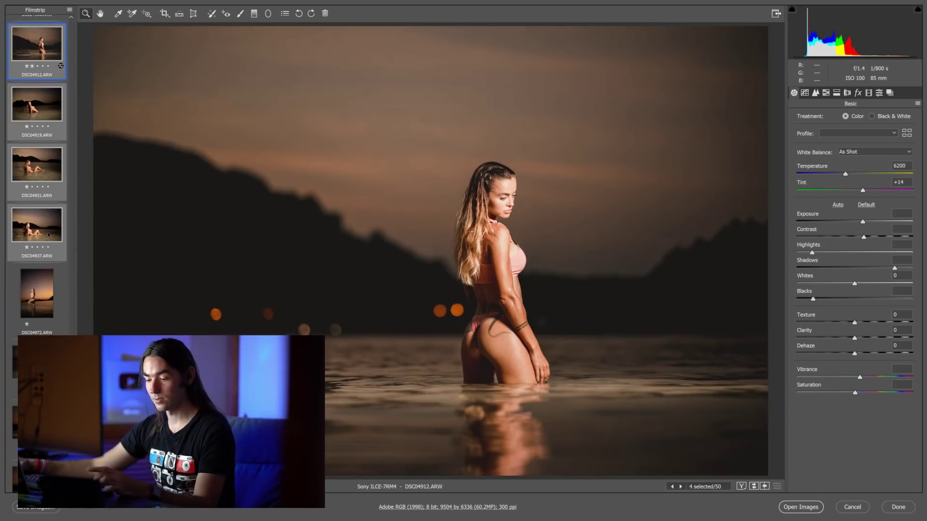
- Synchronize all settings onto the four frames and check the result on DSC04931
key("alt+s")
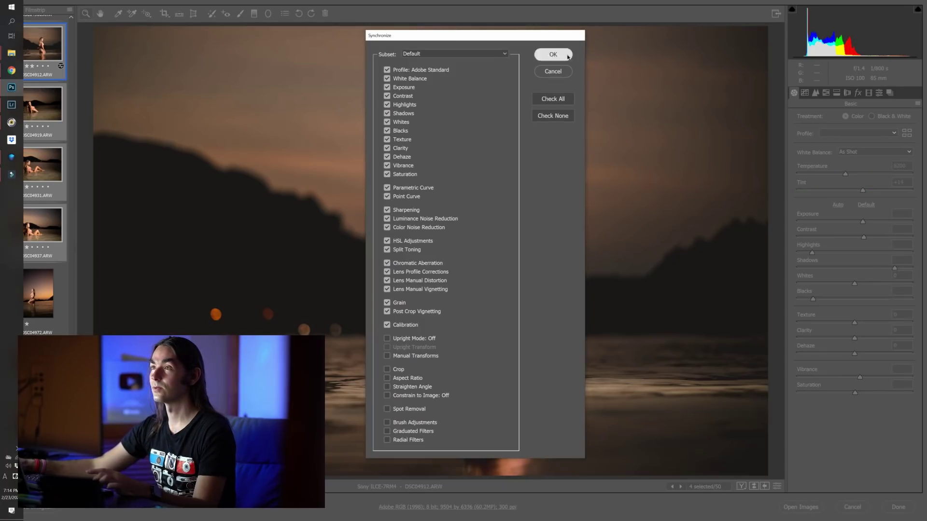
left_click(553, 54)
left_click(44, 165)
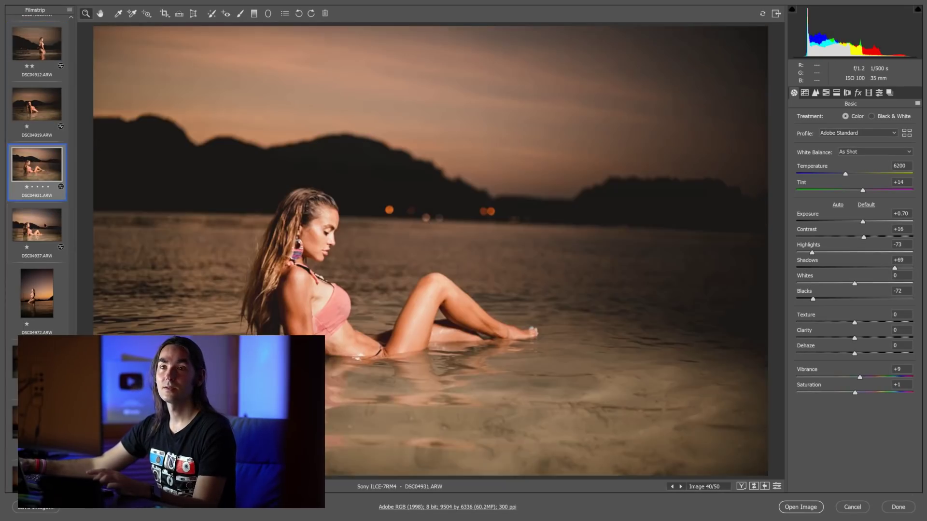
- Review the remaining shots DSC04972, DSC05012, DSC04984, DSC05016, DSC05019 and DSC05030
scroll(39, 232, "down", 1)
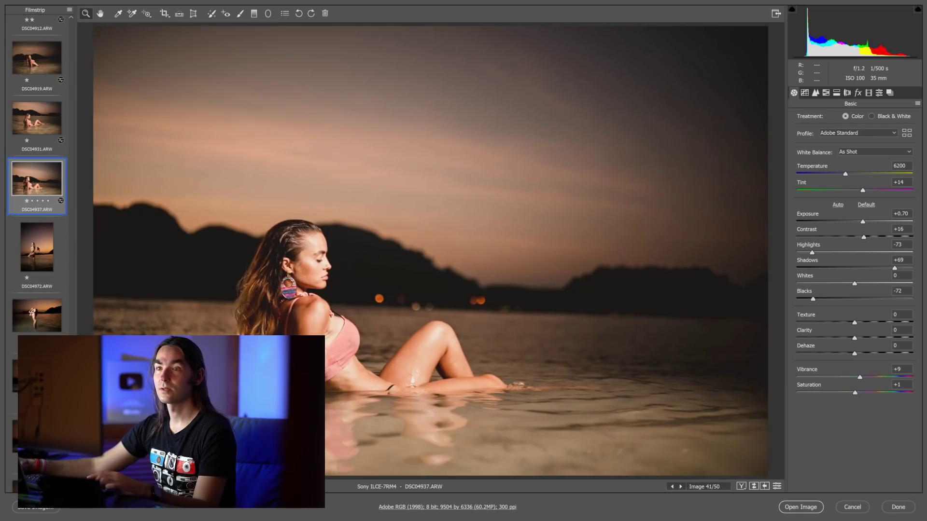
left_click(33, 233)
scroll(35, 242, "down", 1)
scroll(36, 249, "down", 1)
scroll(39, 256, "down", 1)
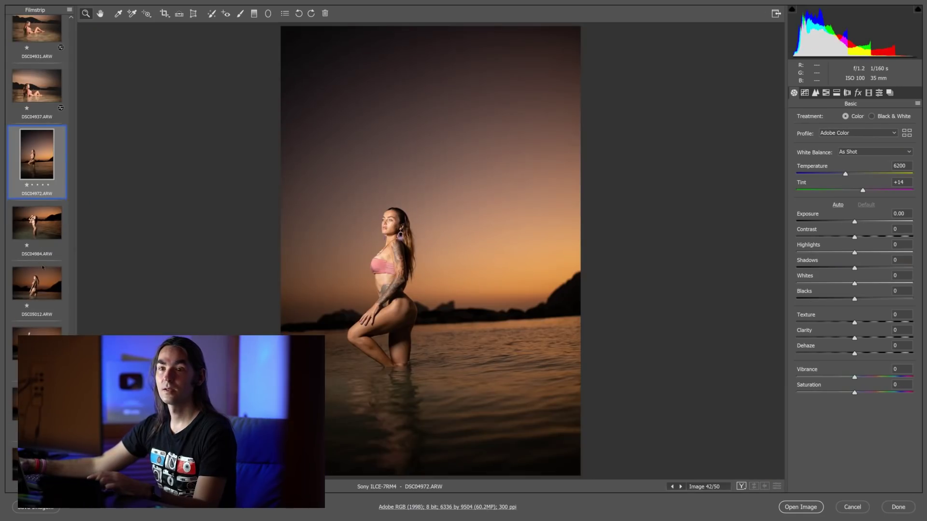
left_click(42, 265)
left_click(38, 230)
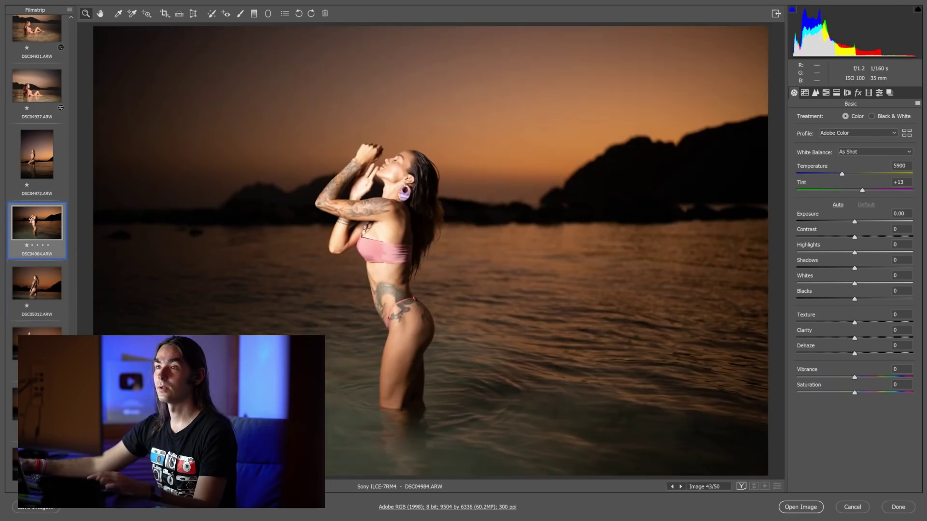
left_click(37, 350)
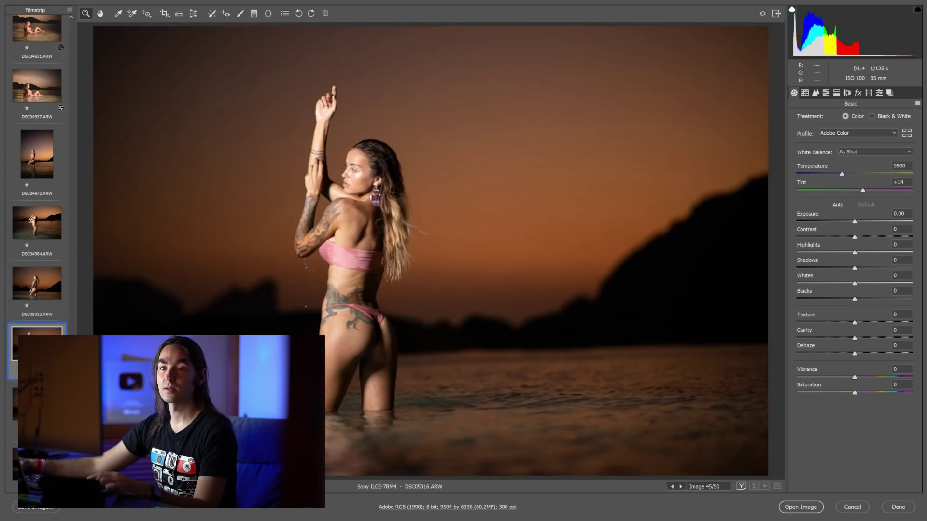
key("Down")
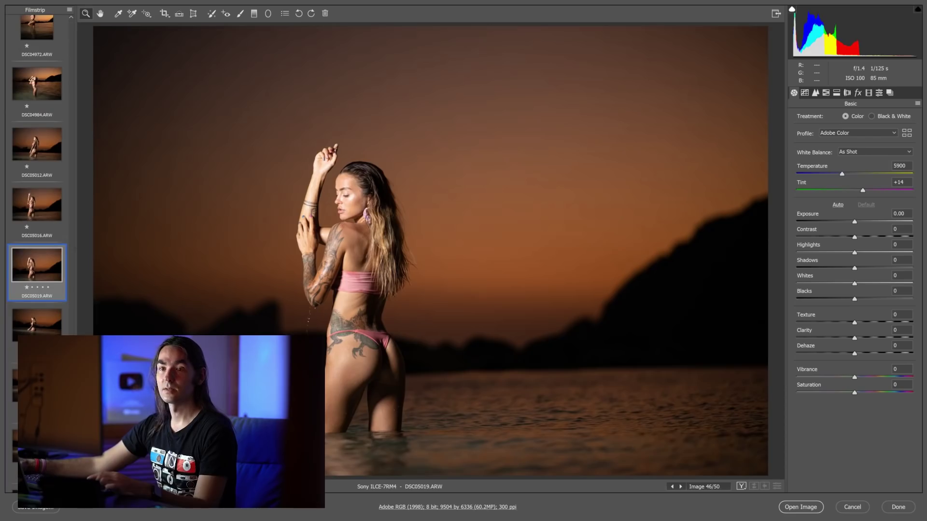
key("Down")
key("Down")
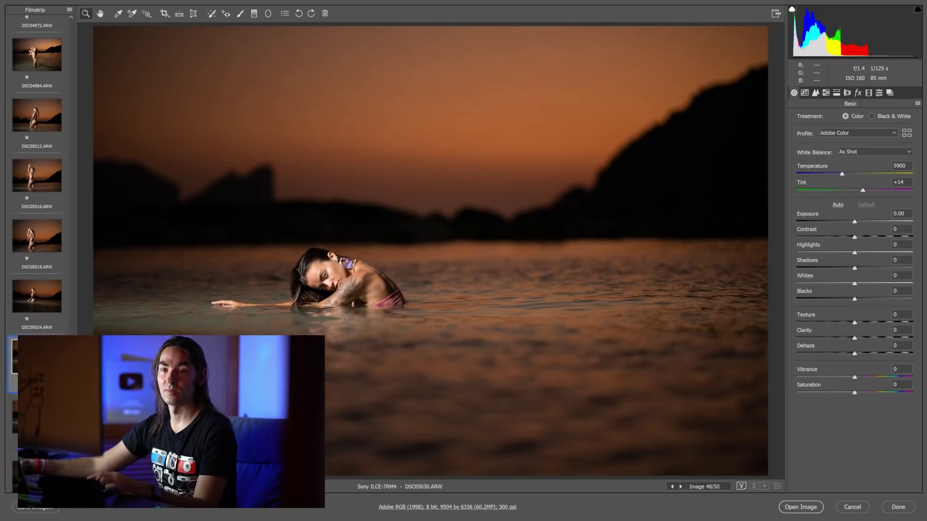
- Return to DSC05030 and add the next frame to the selection
key("Down")
key("Up")
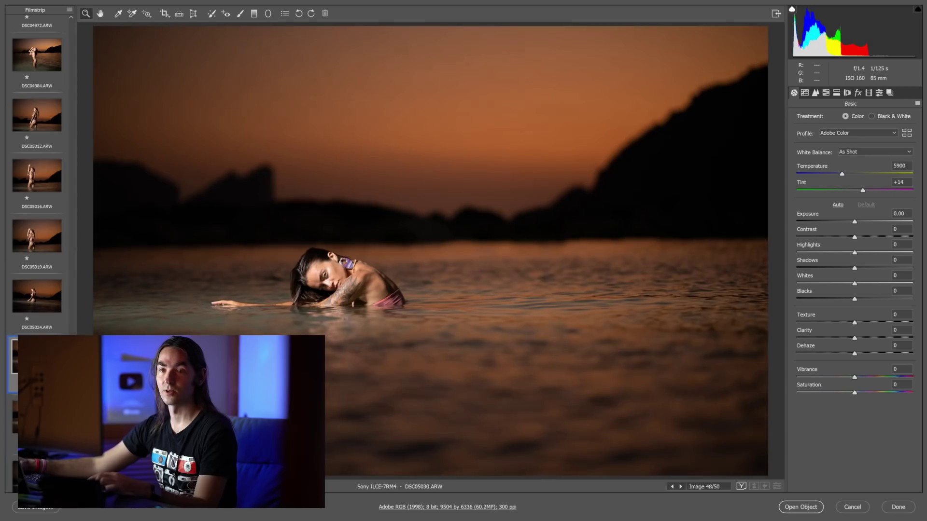
key("shift+Down")
scroll(23, 333, "up", 2)
scroll(23, 318, "up", 2)
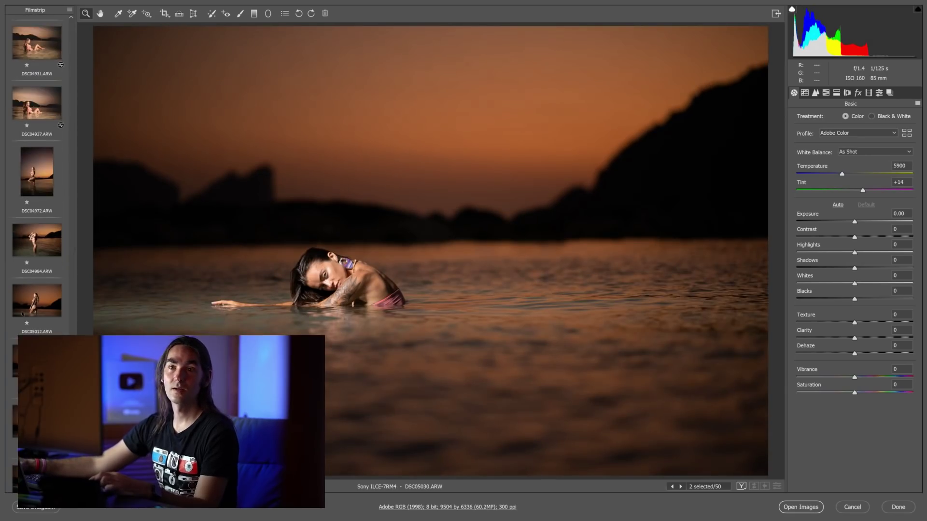
- Extend the selection back to DSC04972 and apply the x-KozueAMagasaki preset to all eight frames
left_click(48, 186, "shift")
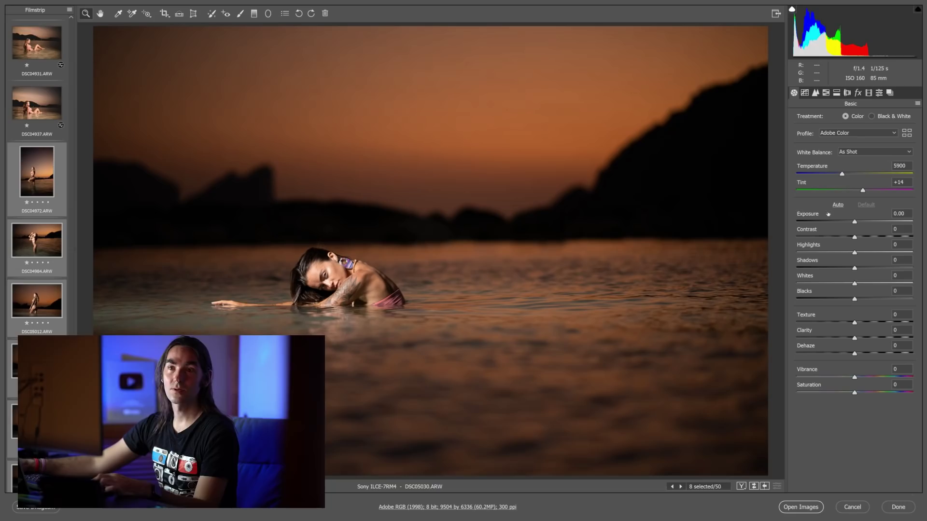
left_click(879, 94)
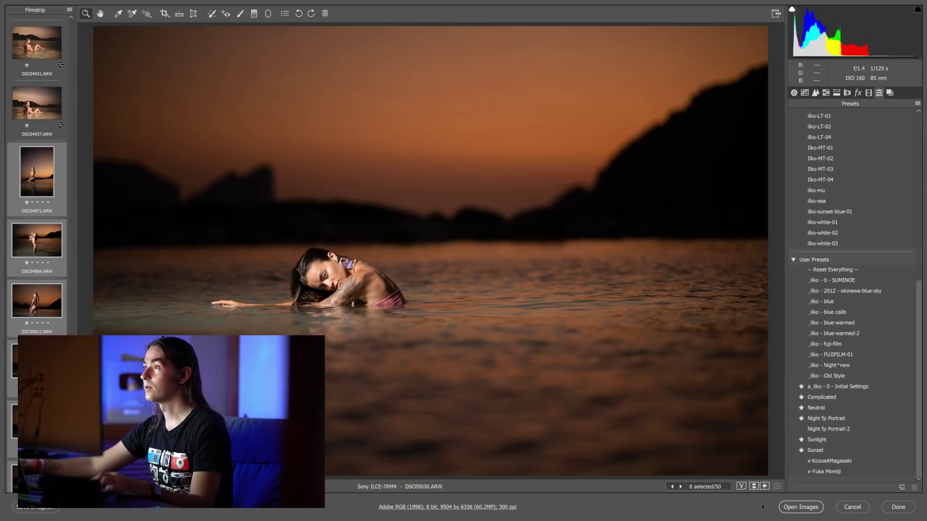
left_click(828, 460)
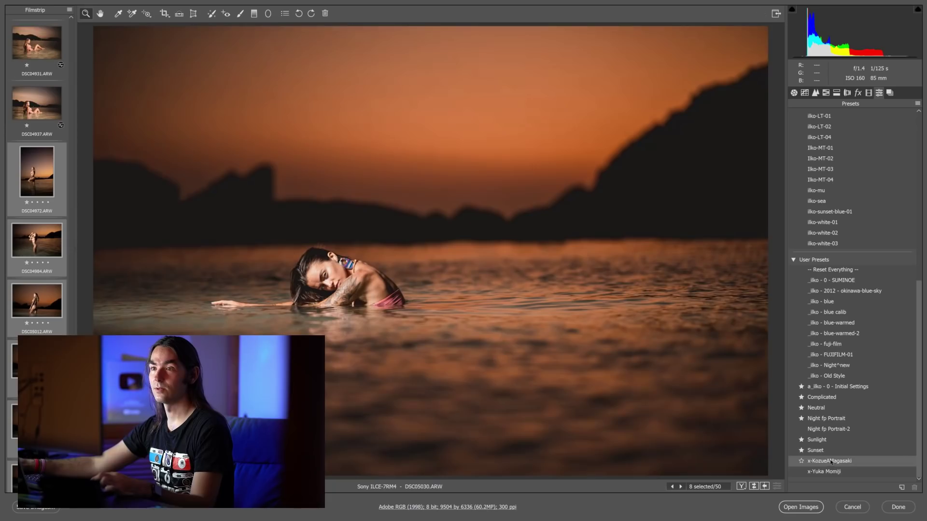
left_click(830, 462)
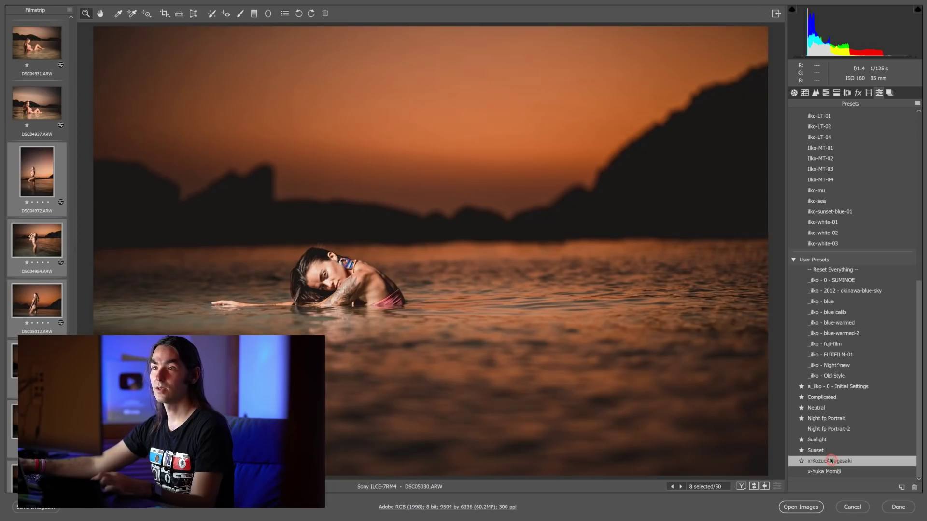
- Set Shadows to +80, Highlights to -68 and Exposure to +0.90 in the Basic panel
left_click(794, 92)
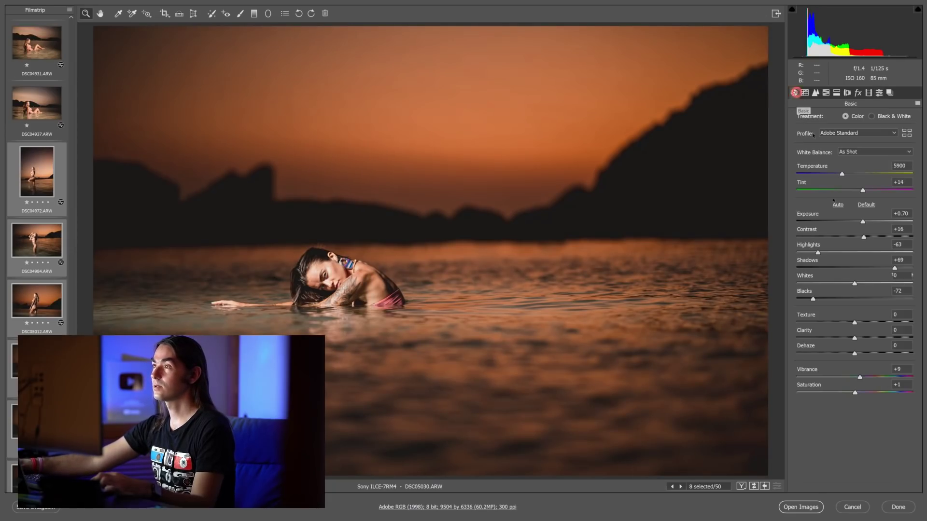
left_click(900, 268)
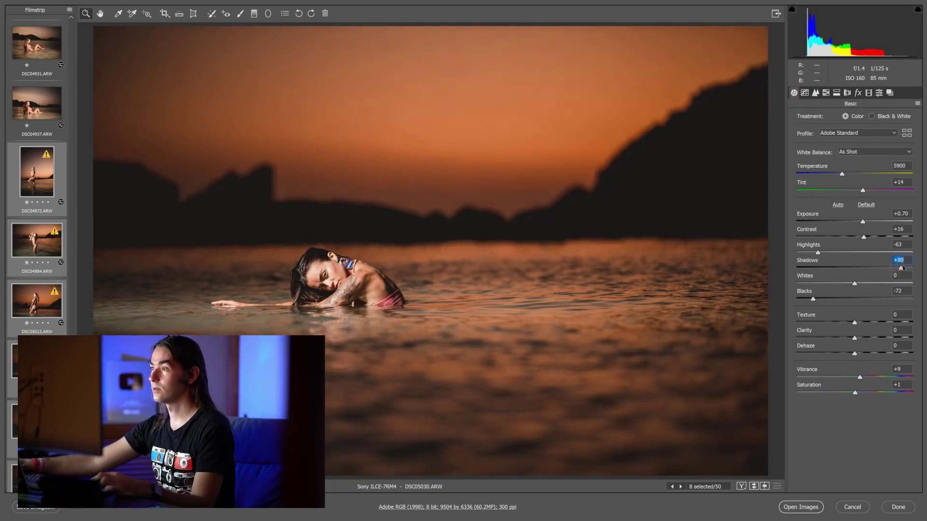
left_click_drag(905, 268, 902, 268)
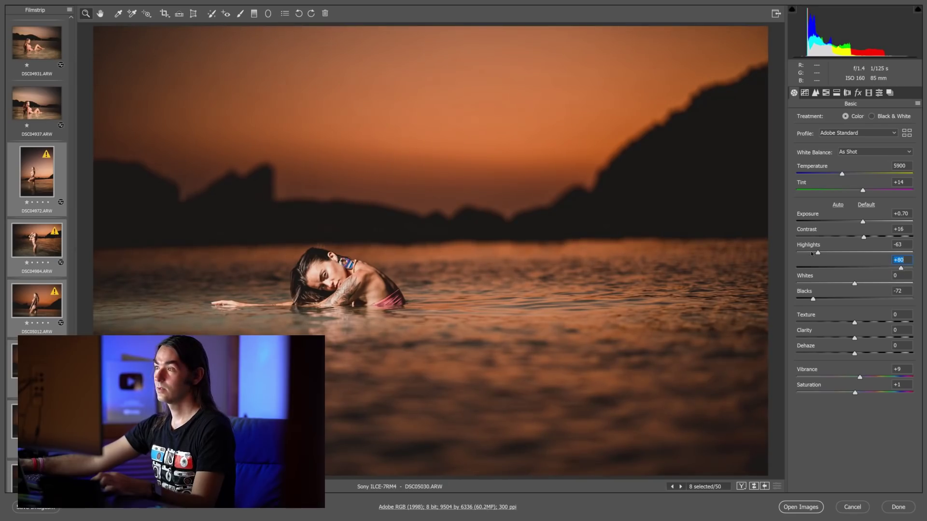
left_click_drag(818, 253, 815, 253)
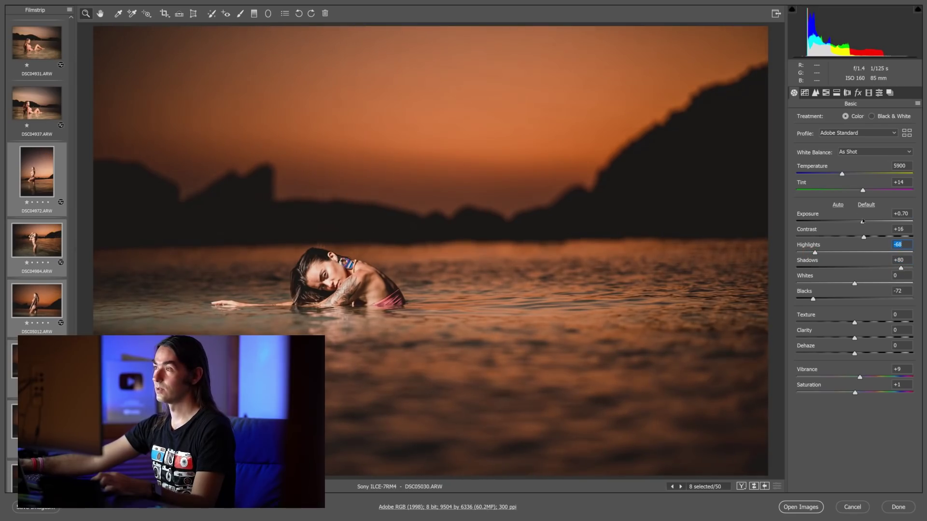
left_click_drag(862, 221, 864, 222)
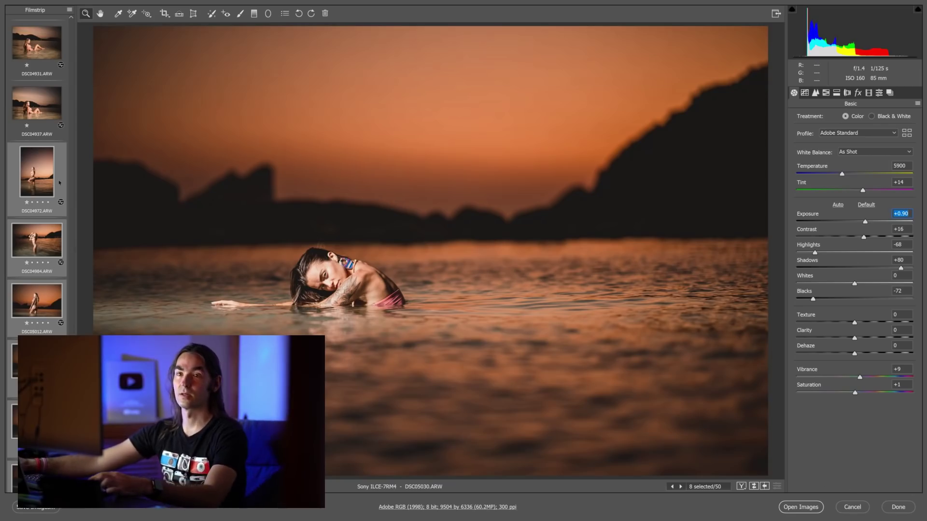
- Select DSC05012, DSC05016, DSC04972 and DSC04984 and lower their exposure, DSC05012 to +0.40
left_click(37, 172)
left_click(36, 240)
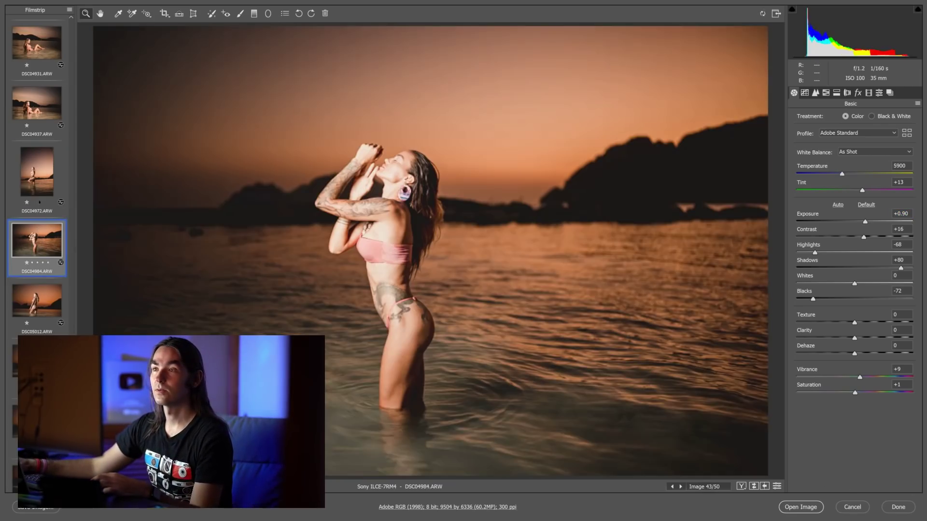
left_click(44, 304)
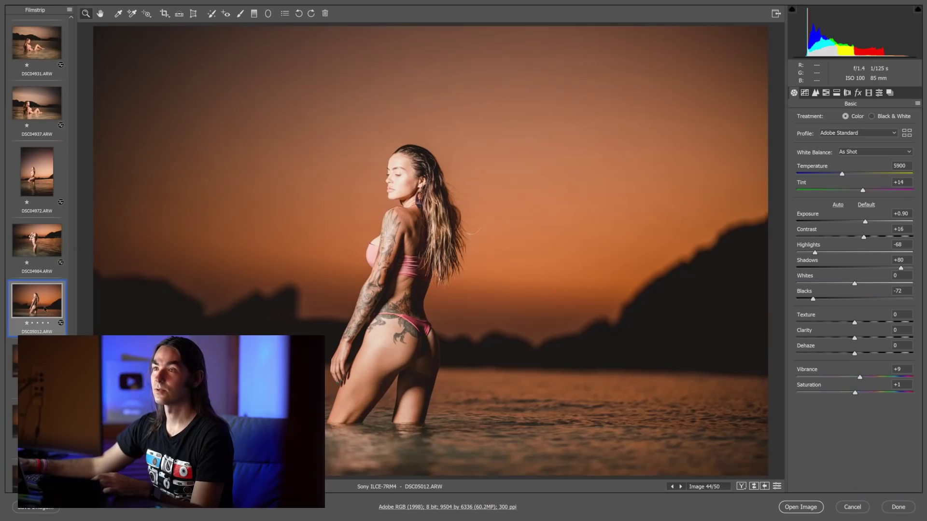
left_click(36, 369, "shift")
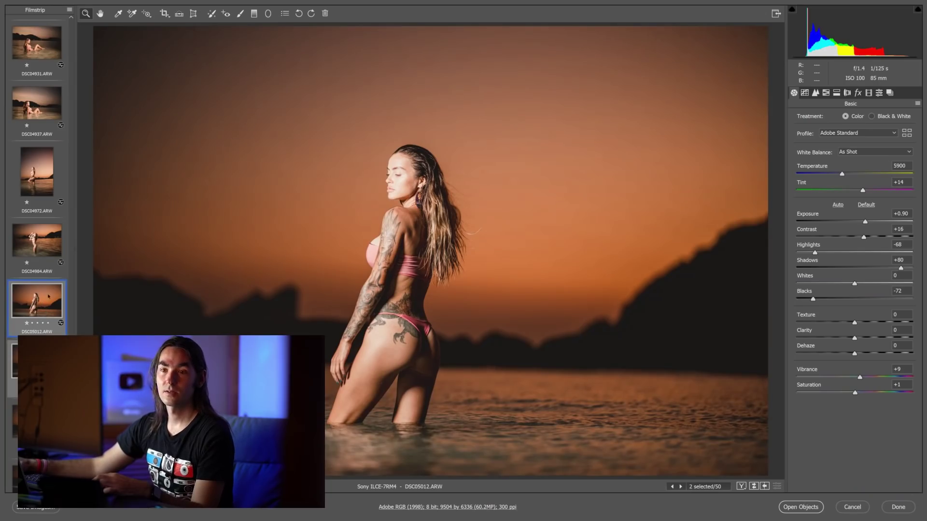
left_click(41, 207, "shift")
left_click_drag(865, 221, 858, 222)
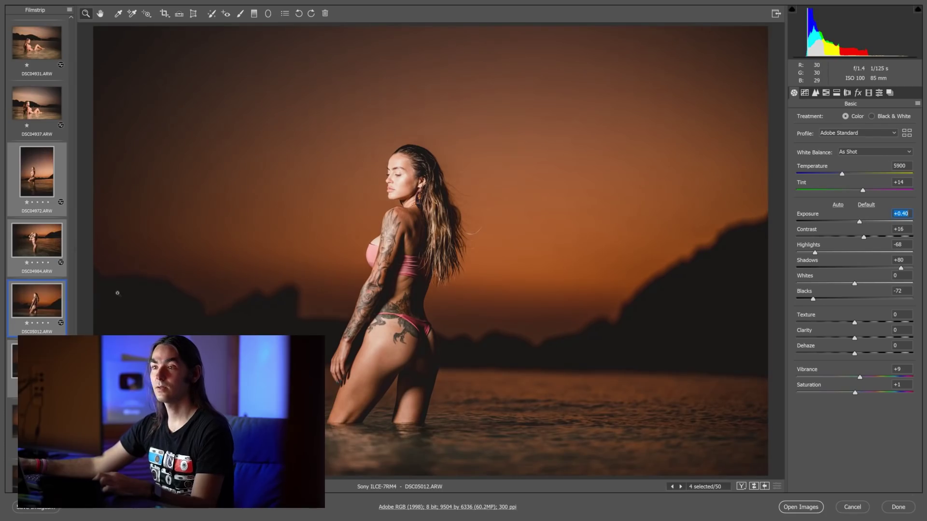
- Lower DSC05019's exposure to +0.65, then bring up the splash shot DSC05049
left_click(36, 369)
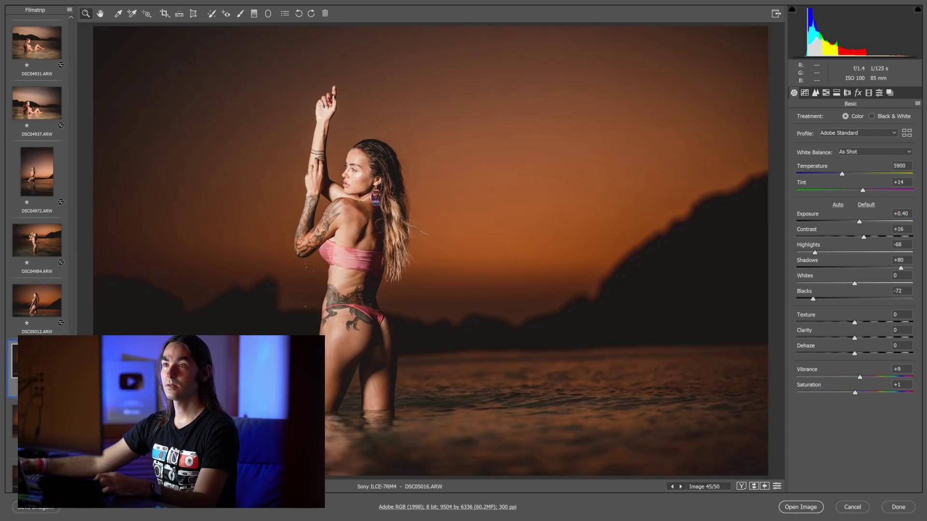
key("Down")
key("Down")
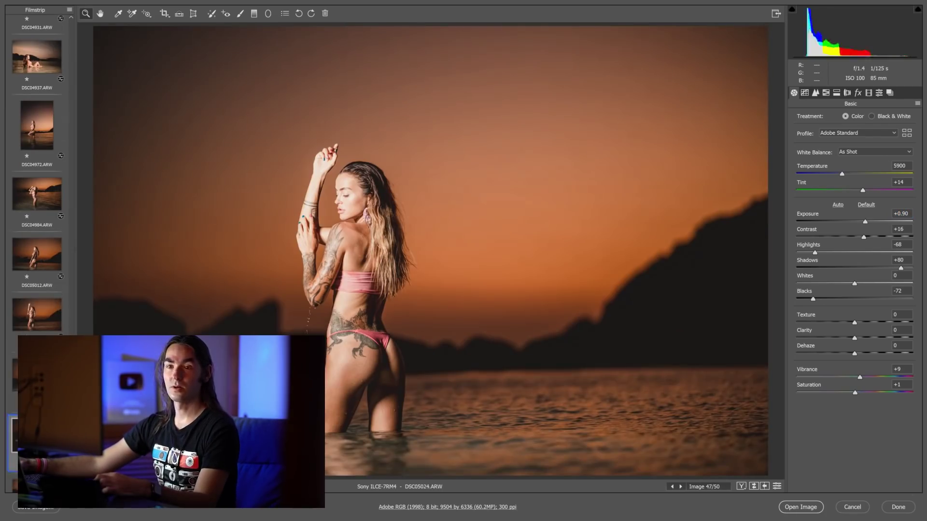
key("Up")
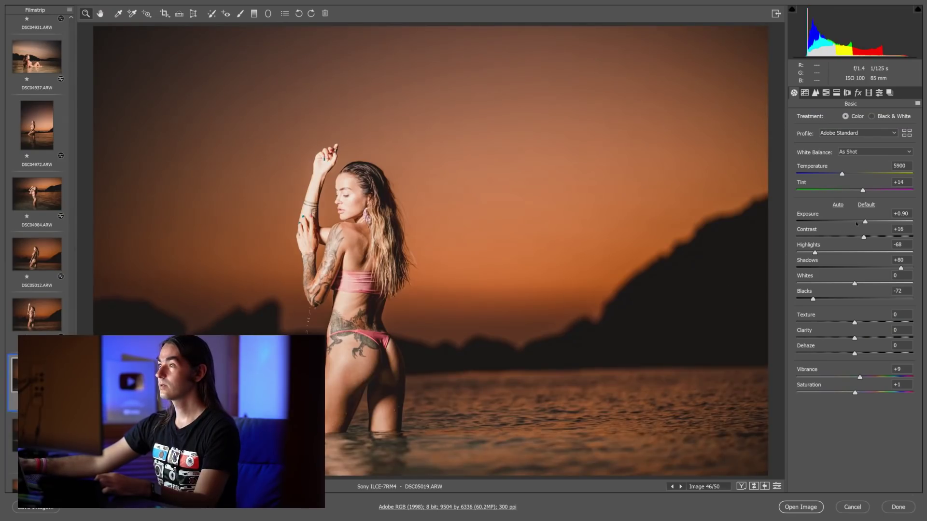
left_click_drag(864, 221, 862, 221)
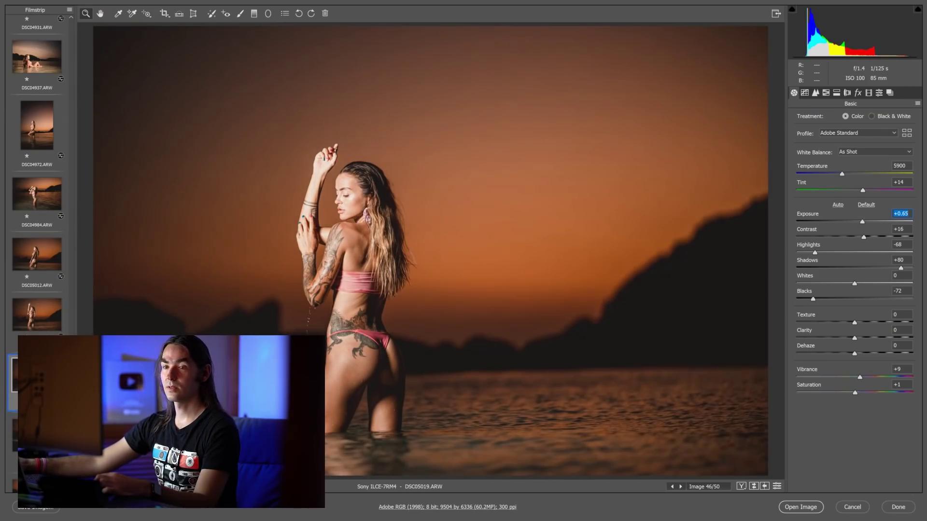
scroll(37, 193, "down", 3)
left_click(36, 454)
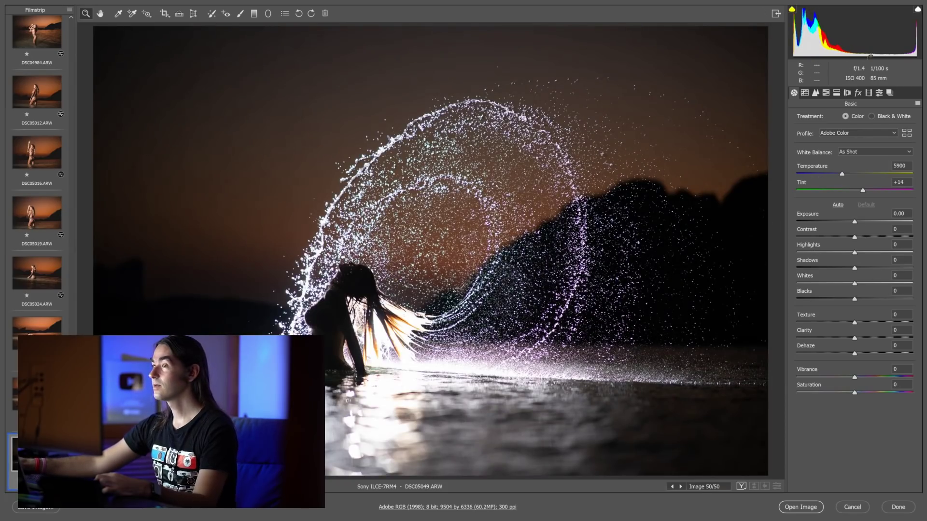
- Apply the x-KozueAMagasaki preset to DSC05049 and review its detail, tone curve and split toning
left_click(879, 93)
left_click(834, 462)
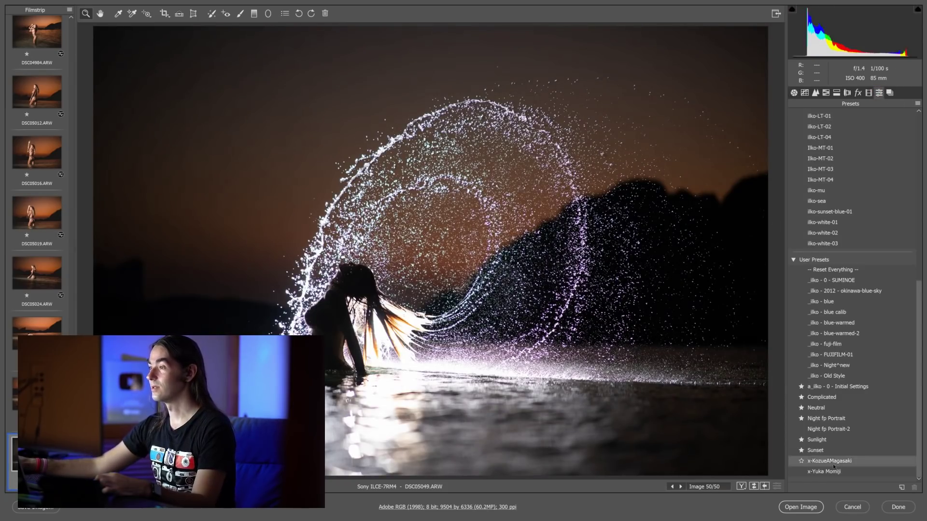
left_click(805, 93)
left_click(805, 95)
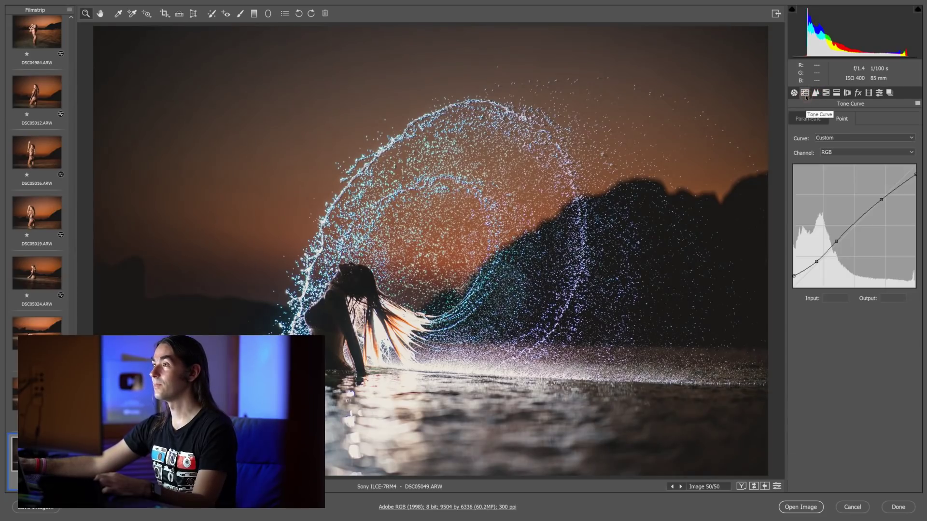
left_click(805, 121)
left_click(837, 116)
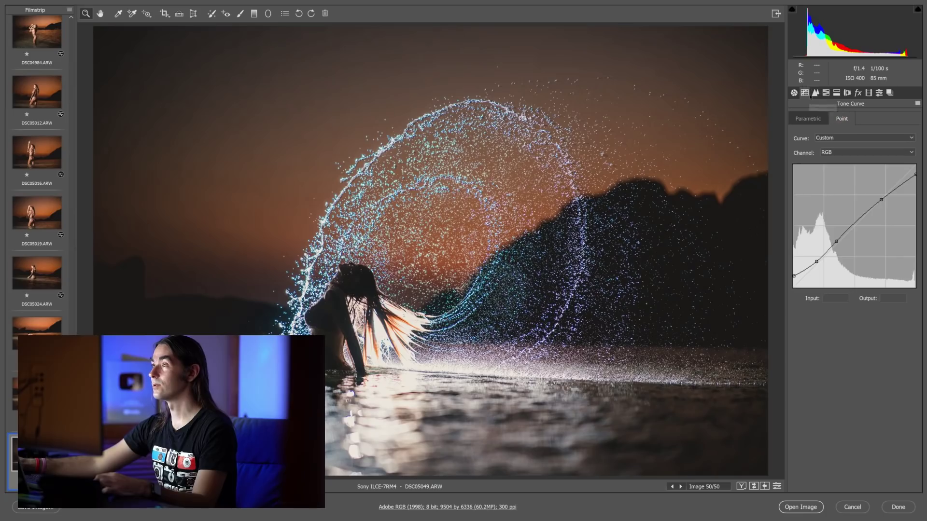
left_click(816, 93)
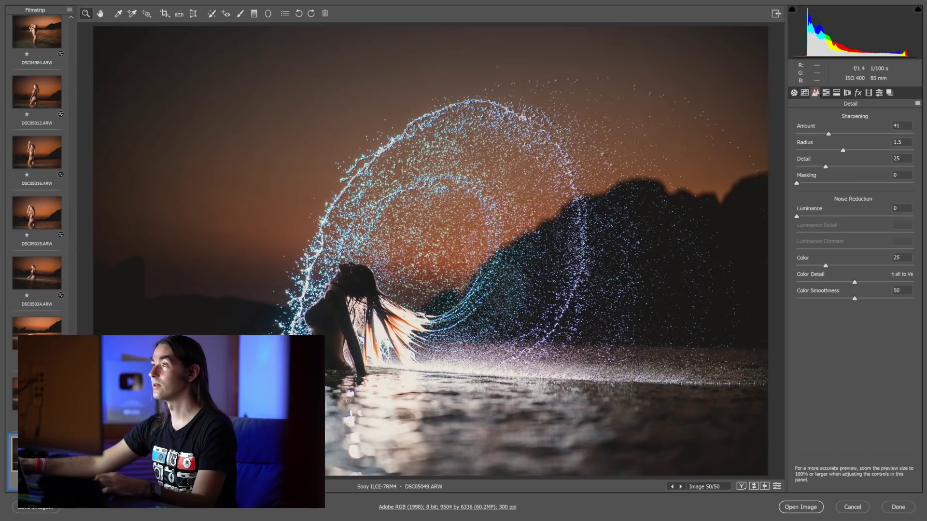
- Enable Remove Chromatic Aberration, switch to Manual defringing, and zoom in to inspect spray fringing
left_click(847, 94)
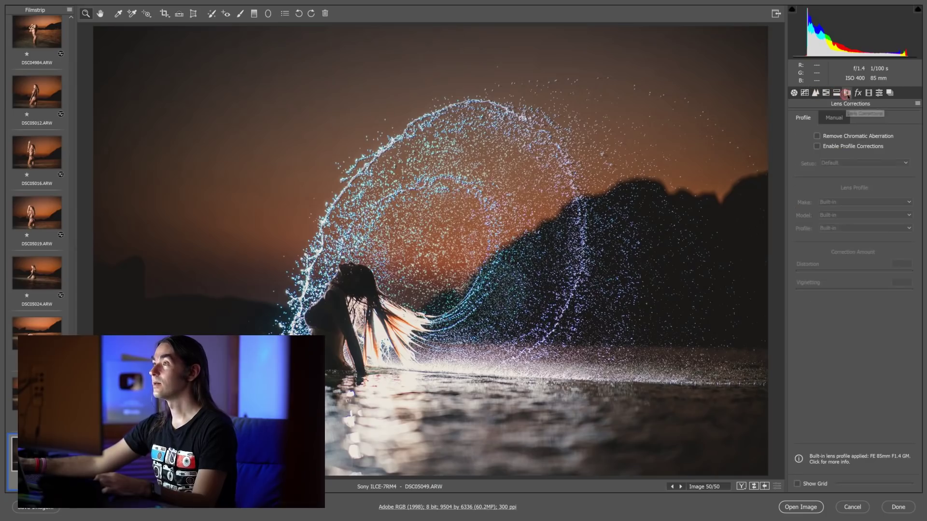
left_click(817, 136)
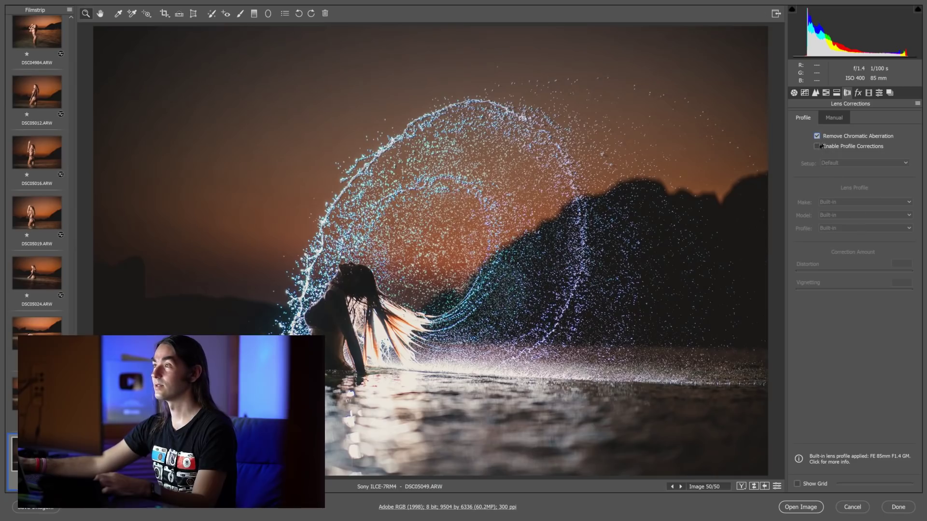
left_click(826, 120)
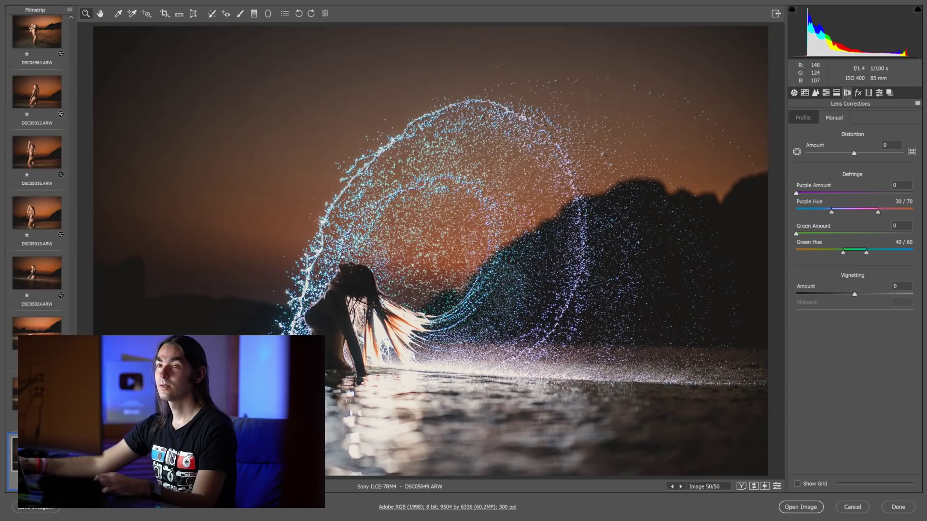
left_click(321, 258)
left_click(613, 213)
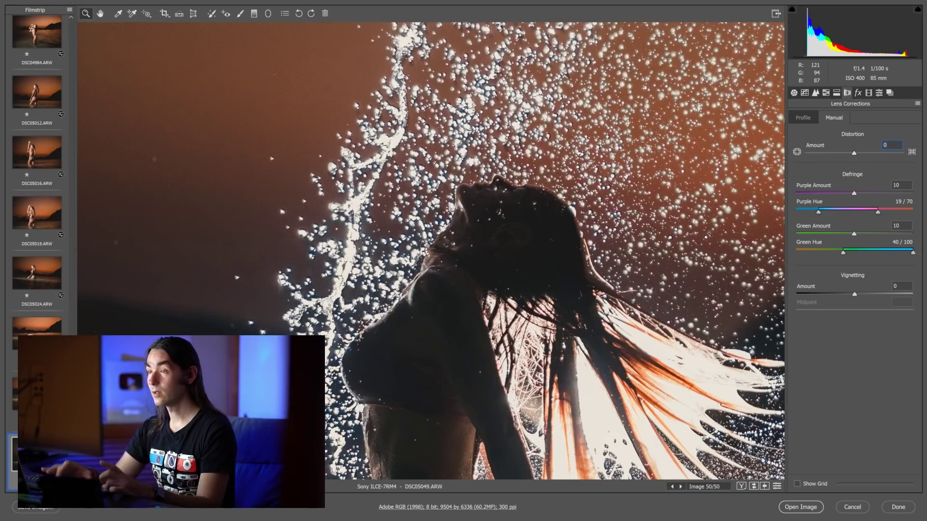
key("ctrl+0")
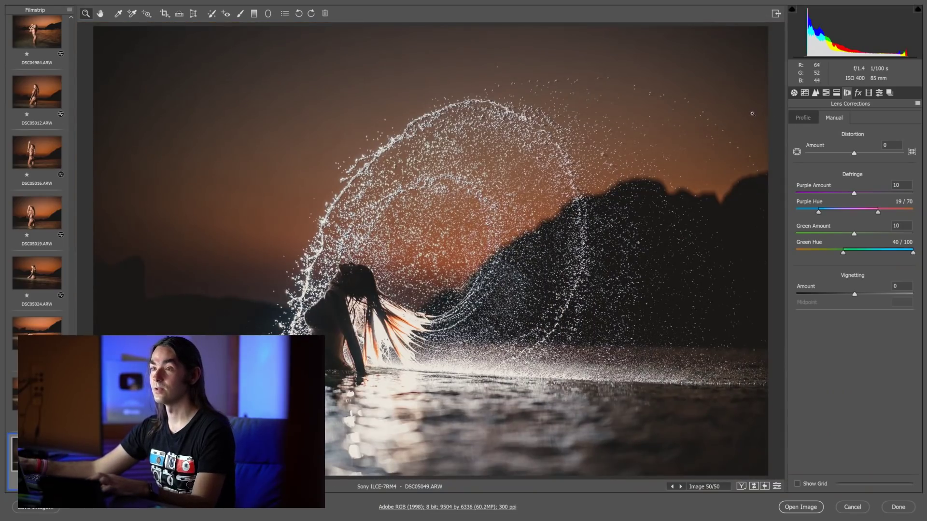
- Set Highlights -94, Texture +8, Clarity +45, Blacks -83 and Shadows +82 on the splash shot
left_click(794, 92)
left_click(800, 253)
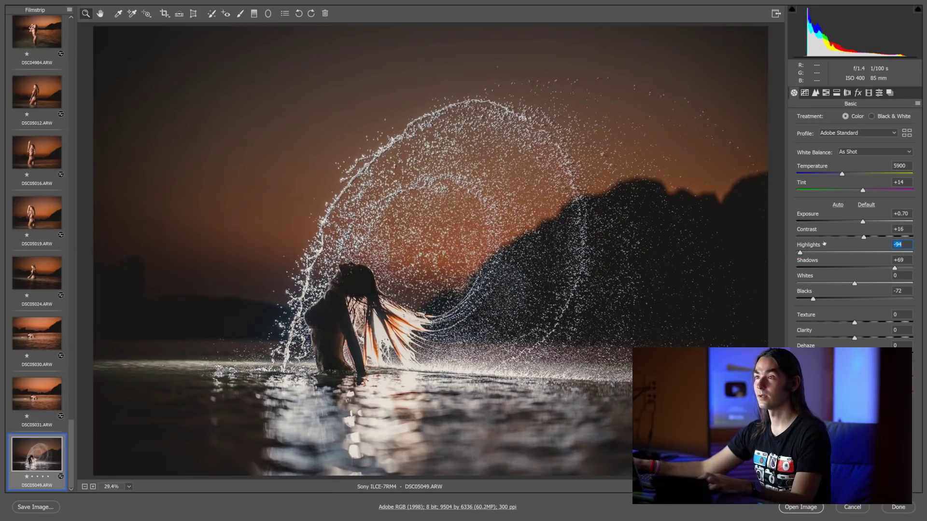
mouse_move(854, 338)
left_mouse_down()
mouse_move(894, 338)
mouse_move(859, 338)
left_mouse_up()
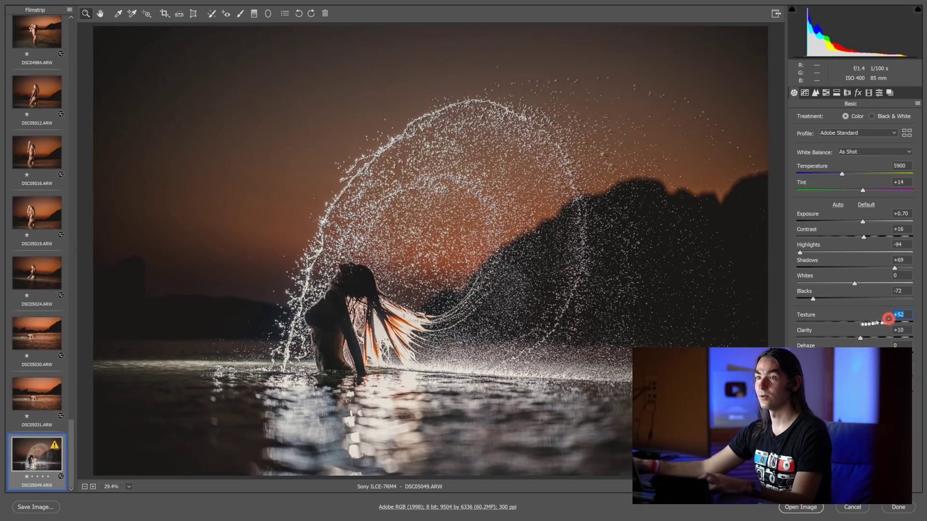
mouse_move(861, 337)
left_mouse_down()
mouse_move(890, 338)
mouse_move(881, 339)
left_mouse_up()
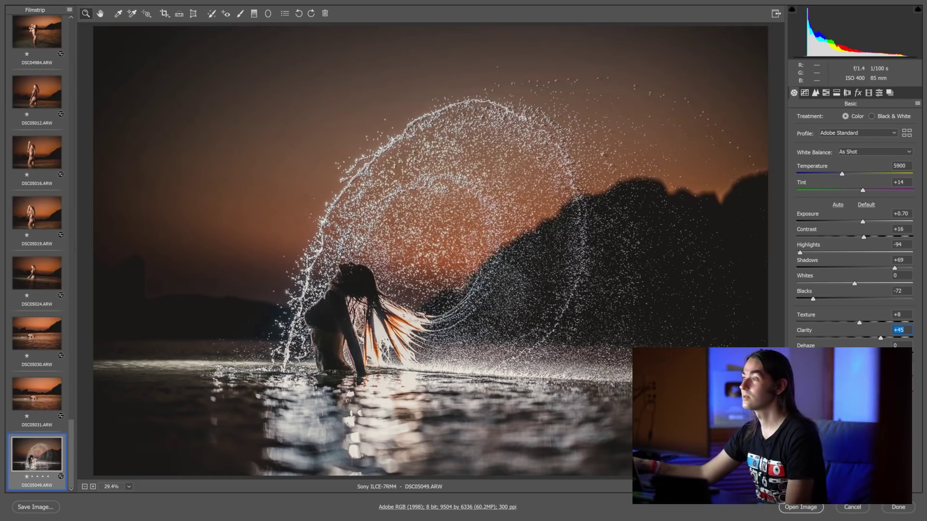
left_click(805, 300)
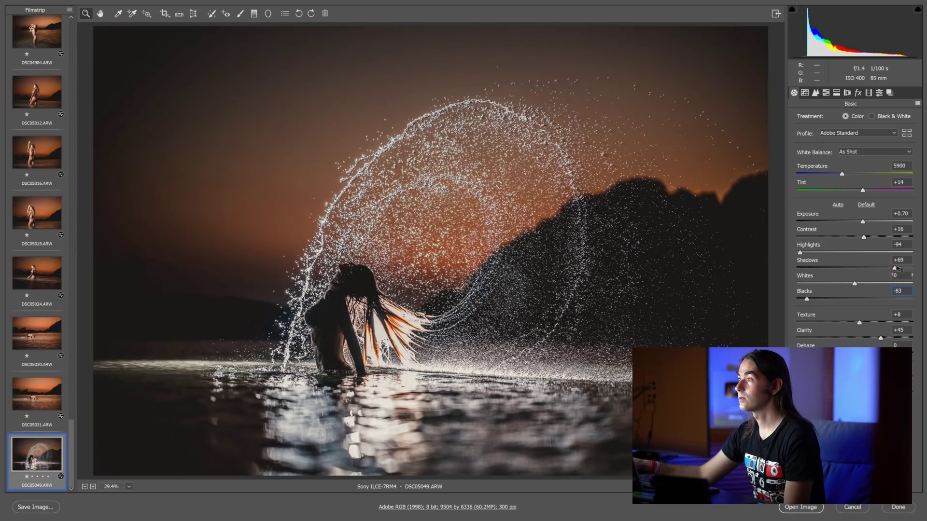
left_click_drag(898, 269, 902, 269)
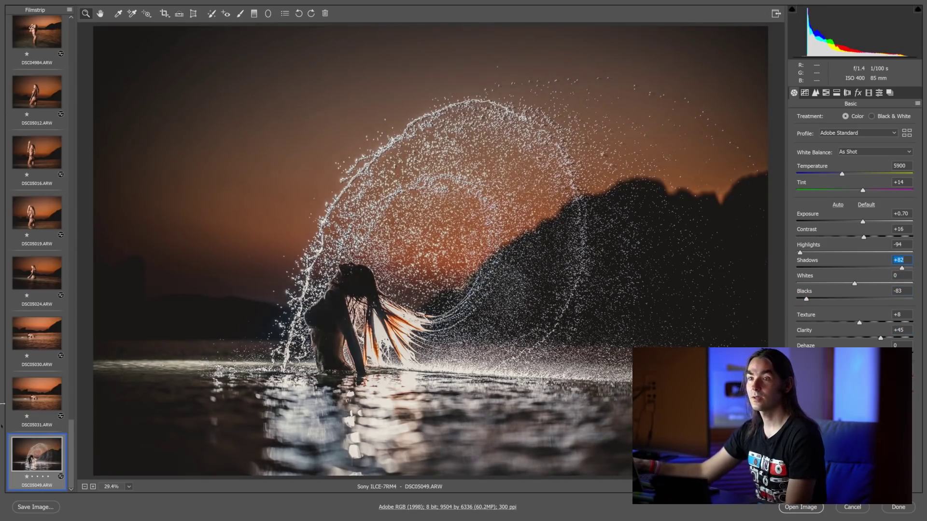
- Move back to the previous frame, DSC05031
key("Up")
key("Down")
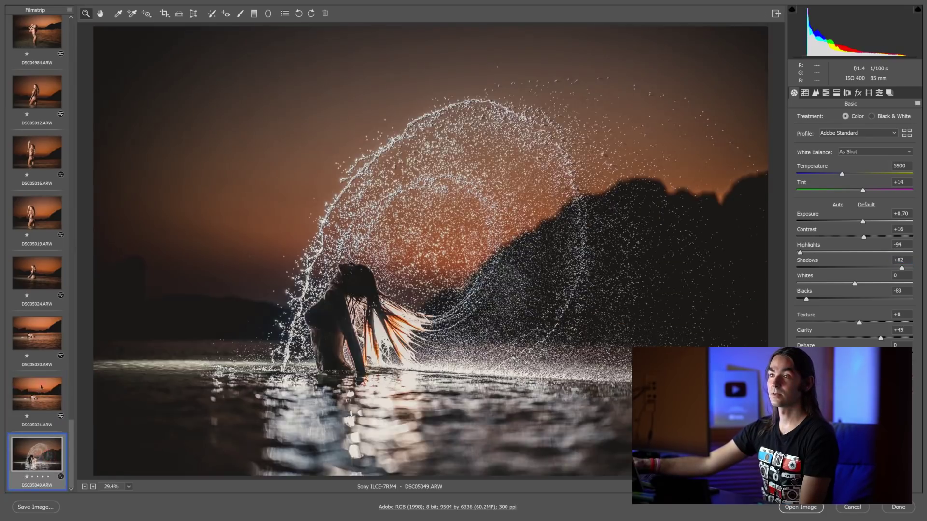
key("Up")
scroll(36, 362, "up", 3)
scroll(35, 313, "up", 2)
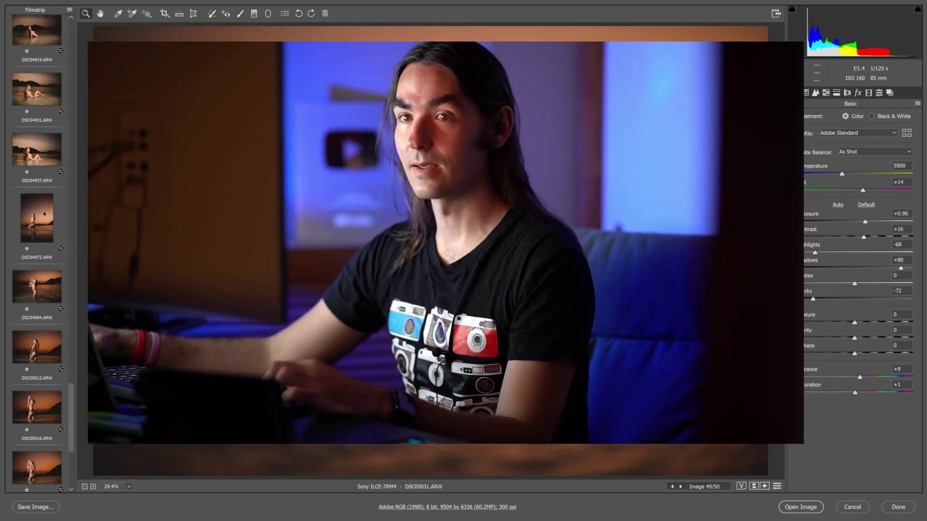
- Select all 50 frames and save them to the chosen destination folder
key("ctrl+a")
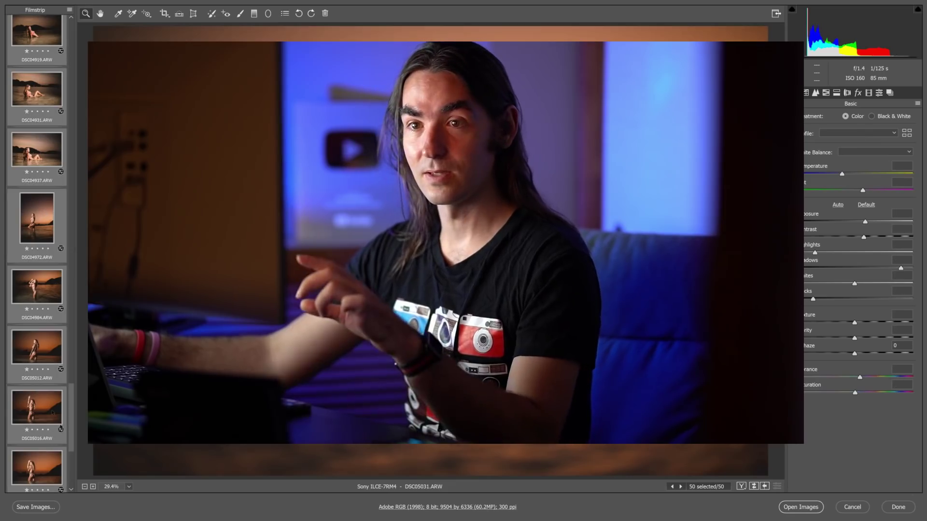
left_click(36, 507)
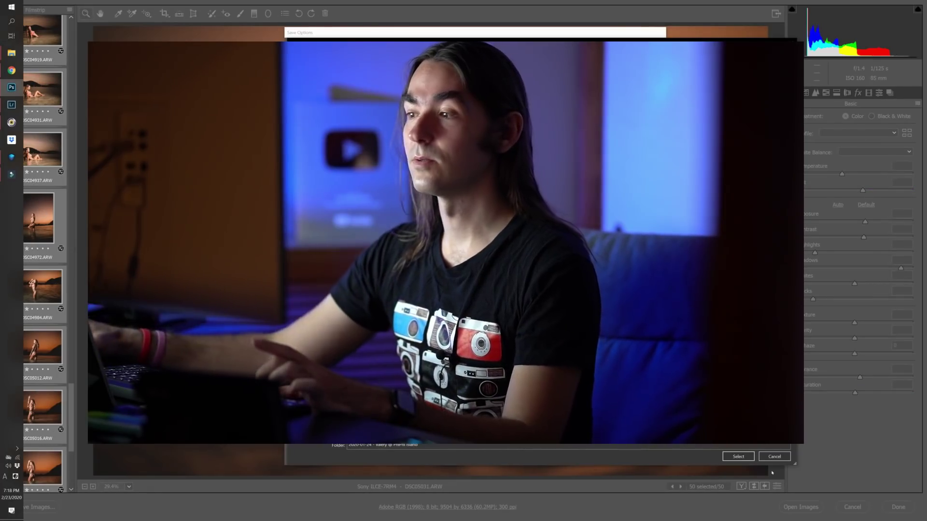
left_click(744, 458)
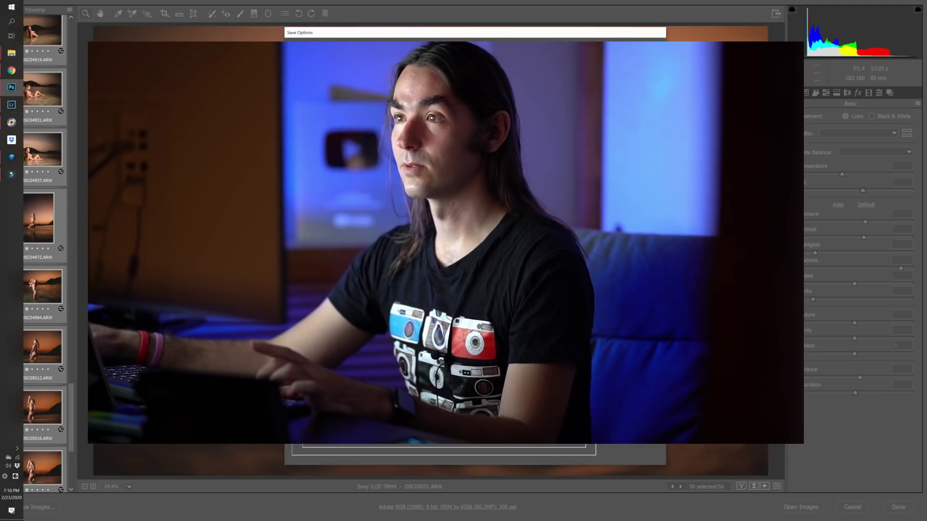
key("Return")
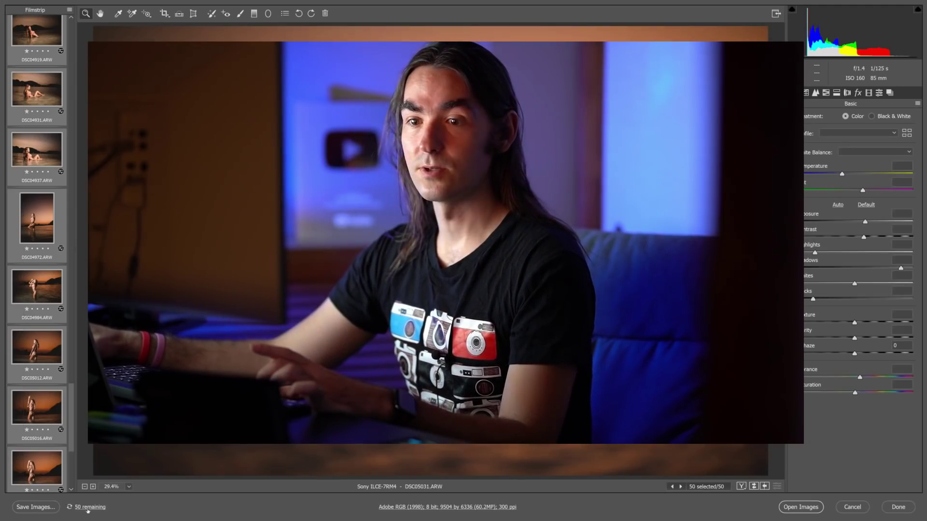